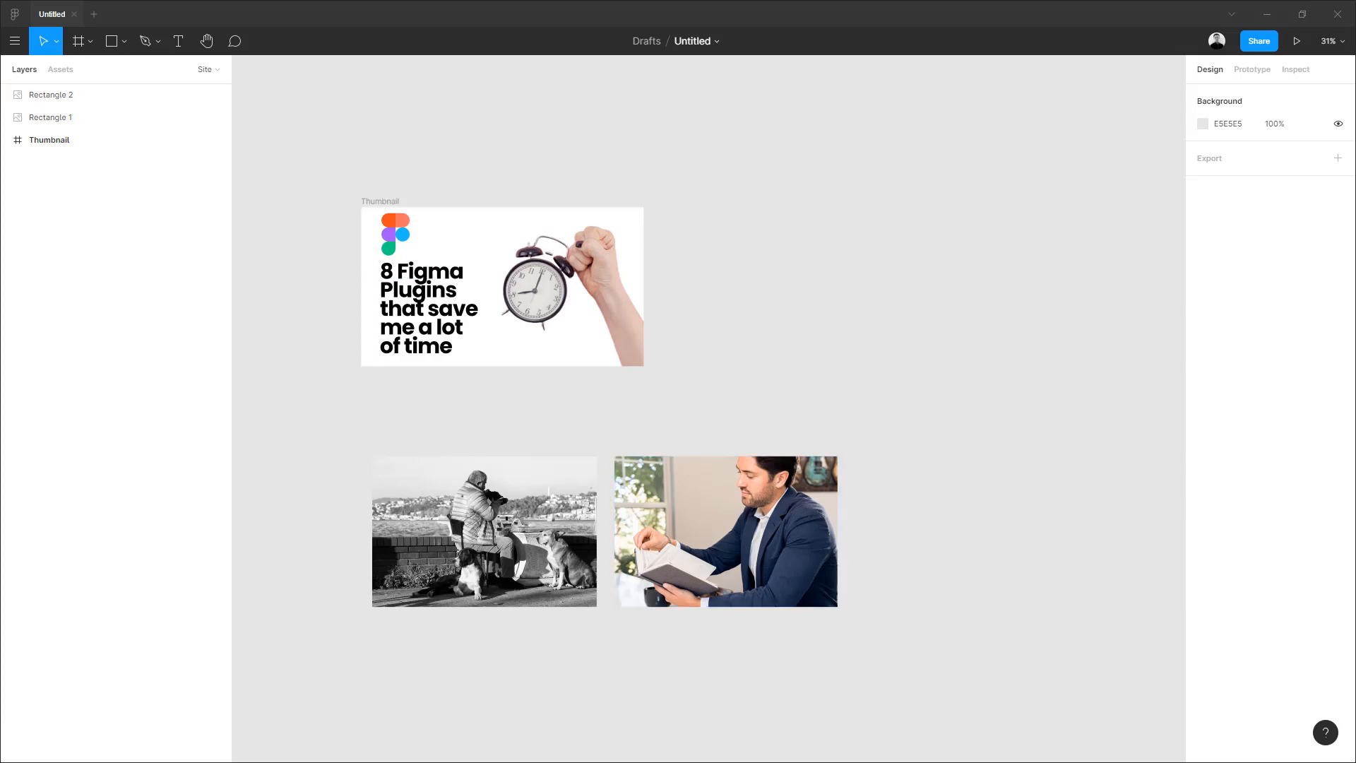
Remove the background from the photo of the man reading using the Remove BG plugin, and delete its C4C4C4 fill.
click(708, 515)
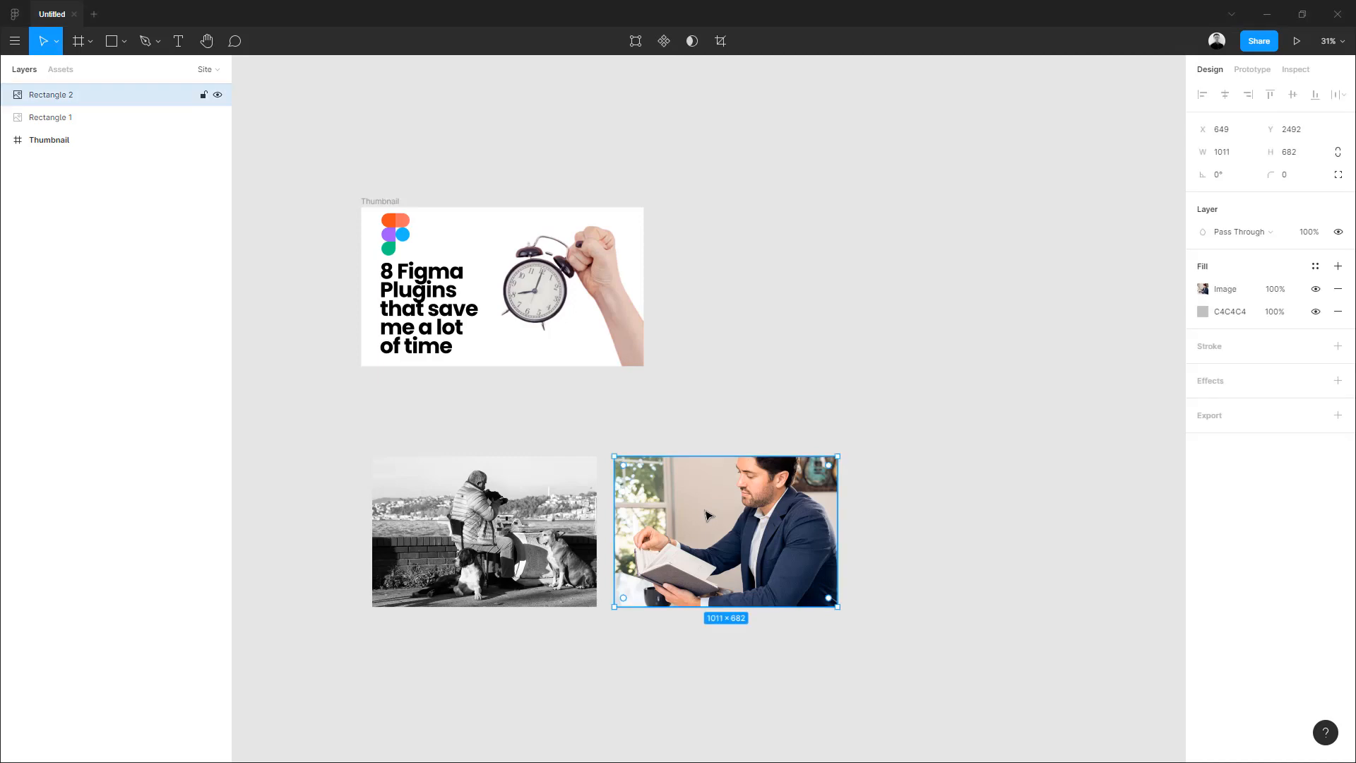
click(14, 41)
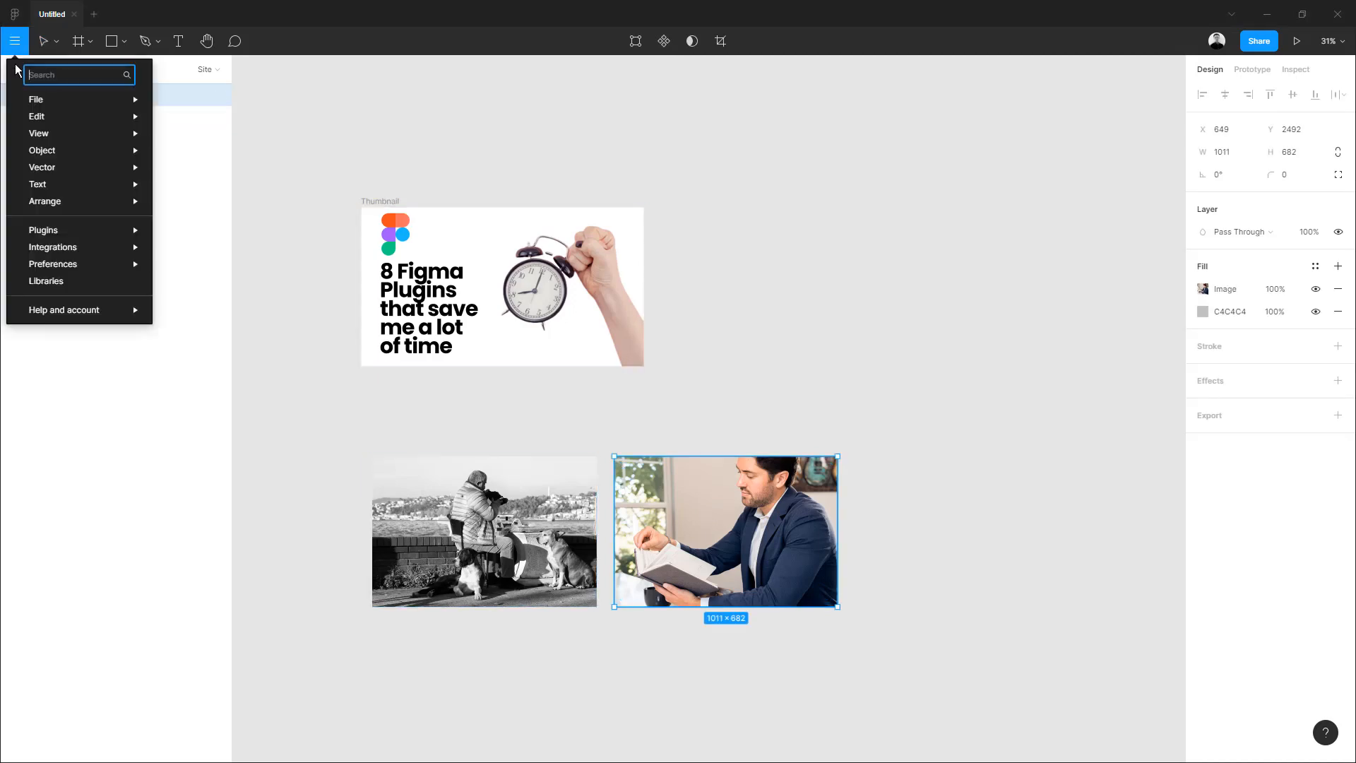
text(remo)
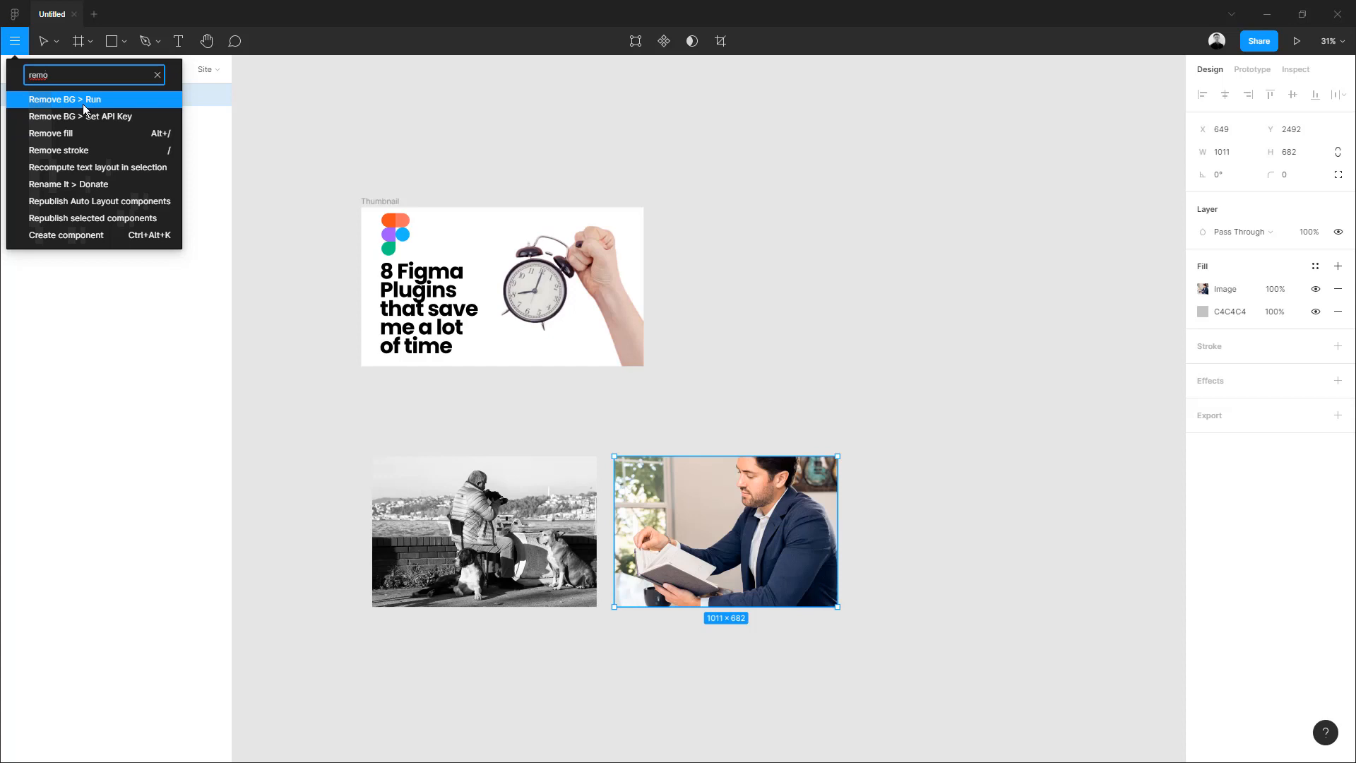
click(83, 100)
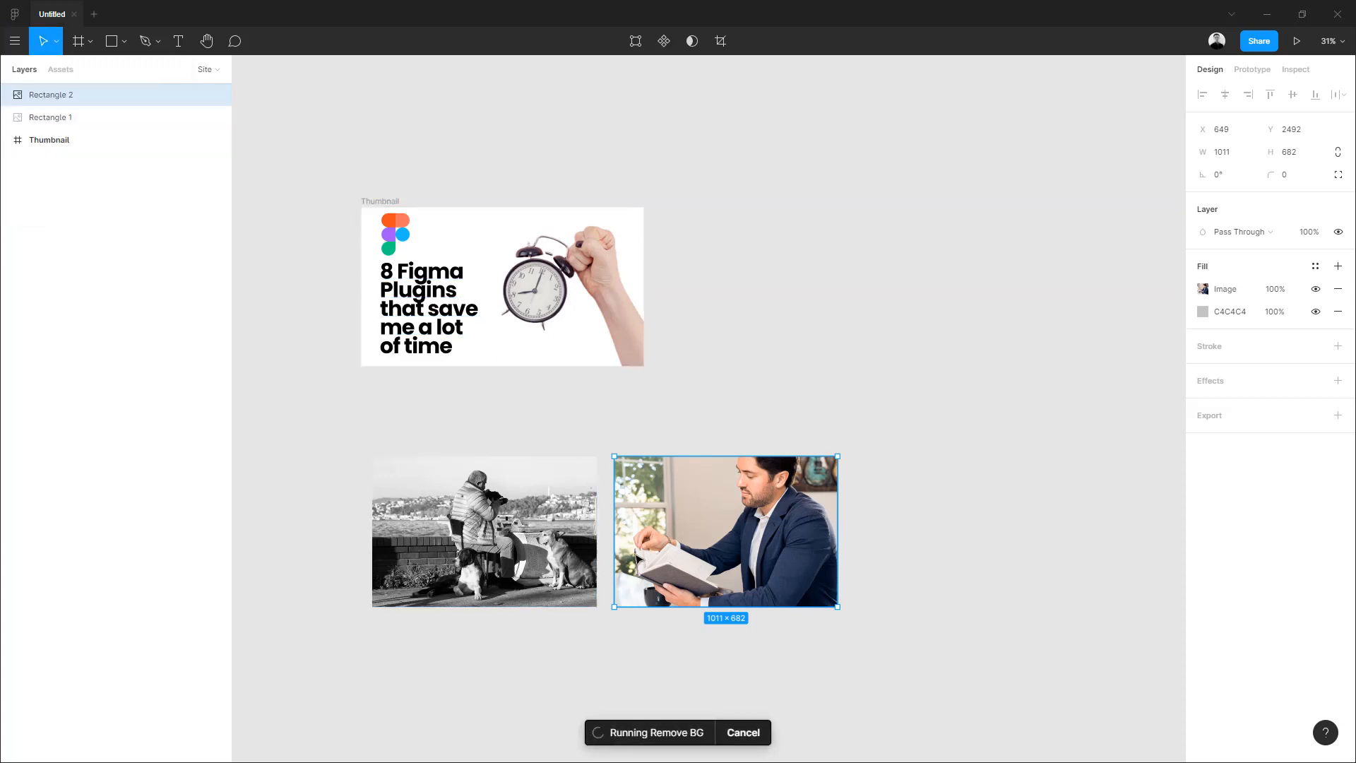
scroll(638, 642, right, 5)
scroll(639, 641, down, 2)
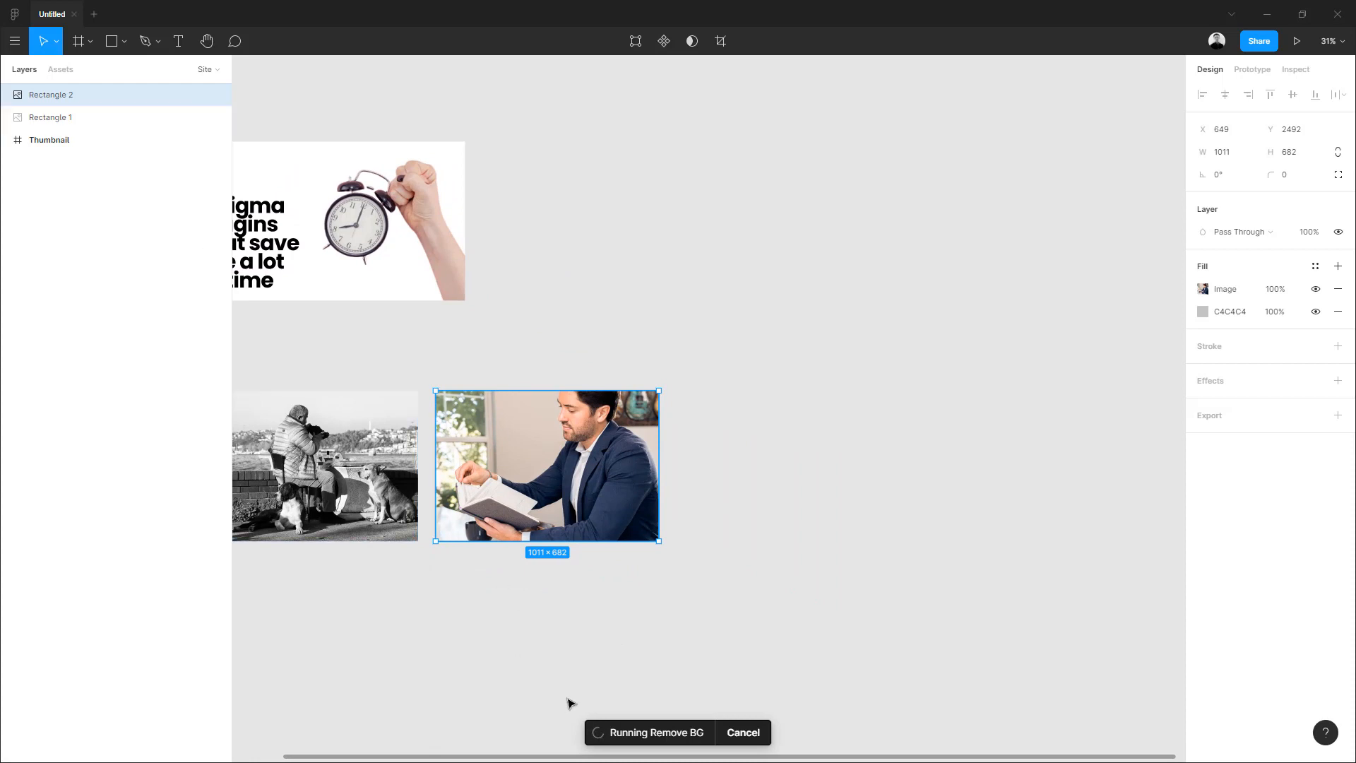
scroll(523, 628, left, 1)
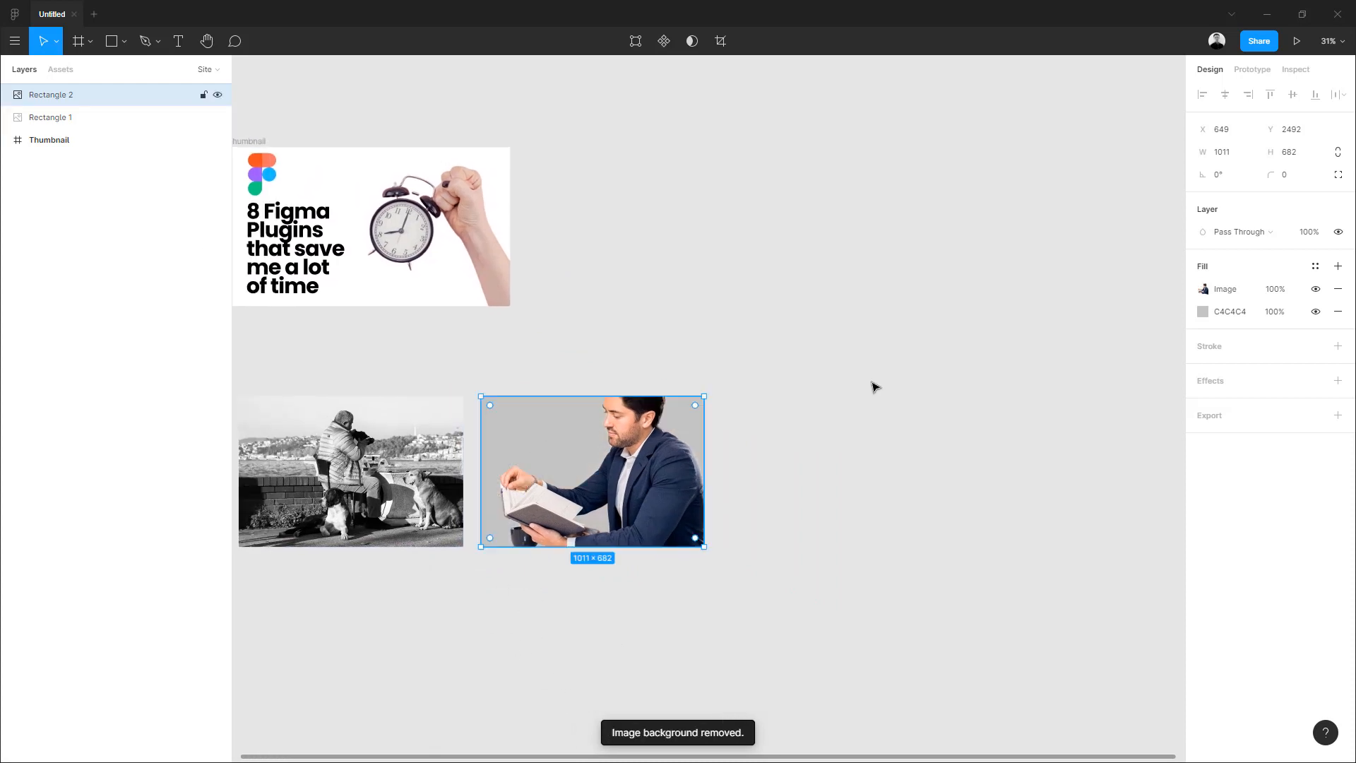
click(1338, 315)
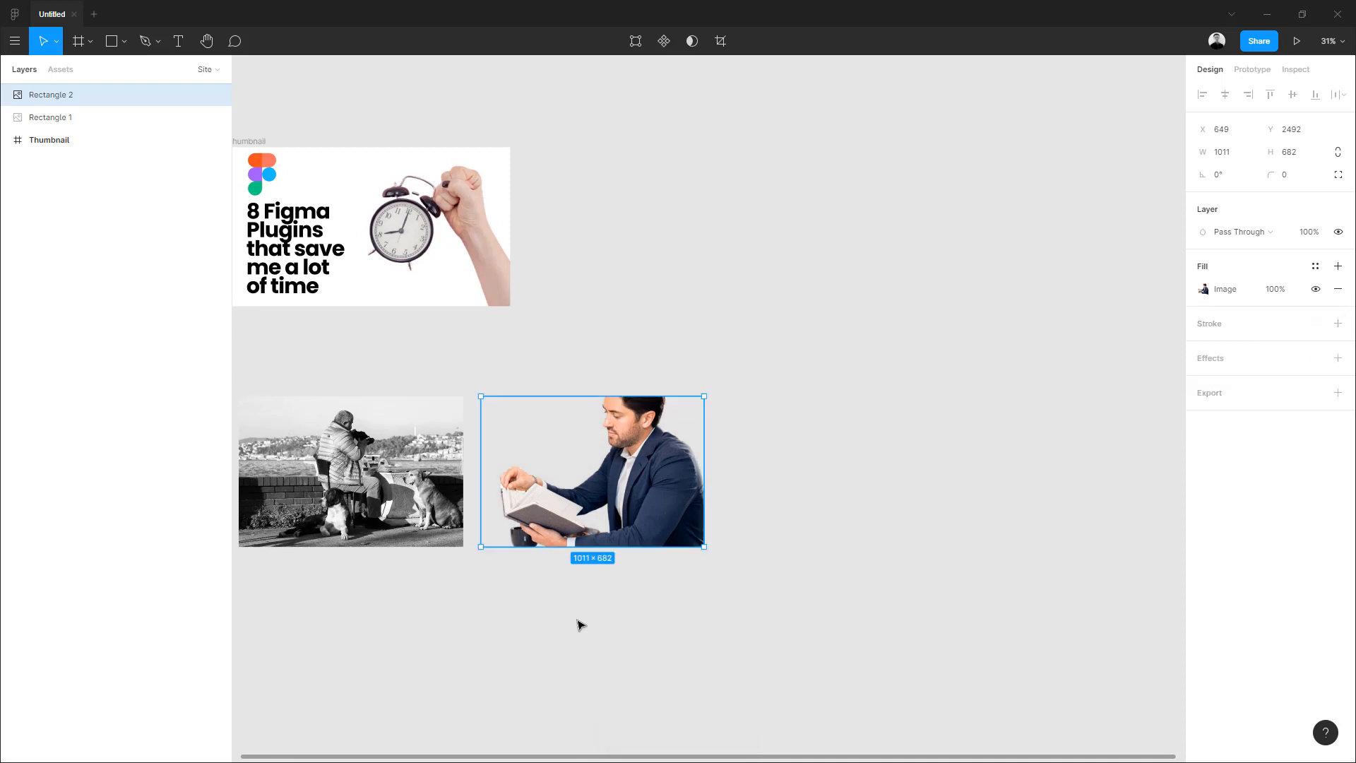
click(585, 679)
mouse_move(640, 422)
mouse_down()
mouse_move(655, 432)
mouse_move(537, 185)
mouse_move(648, 355)
mouse_move(656, 414)
mouse_up()
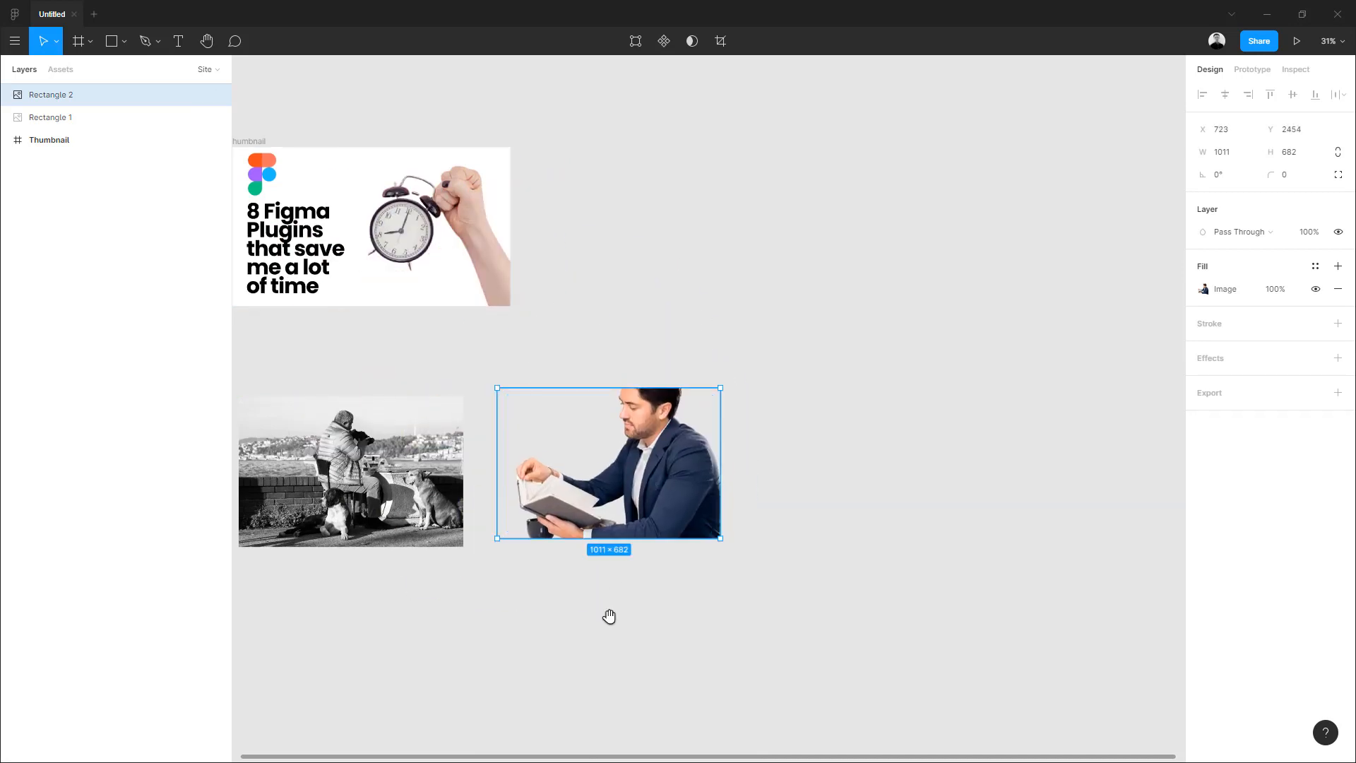
drag(608, 613, 717, 631)
key(ctrl+z)
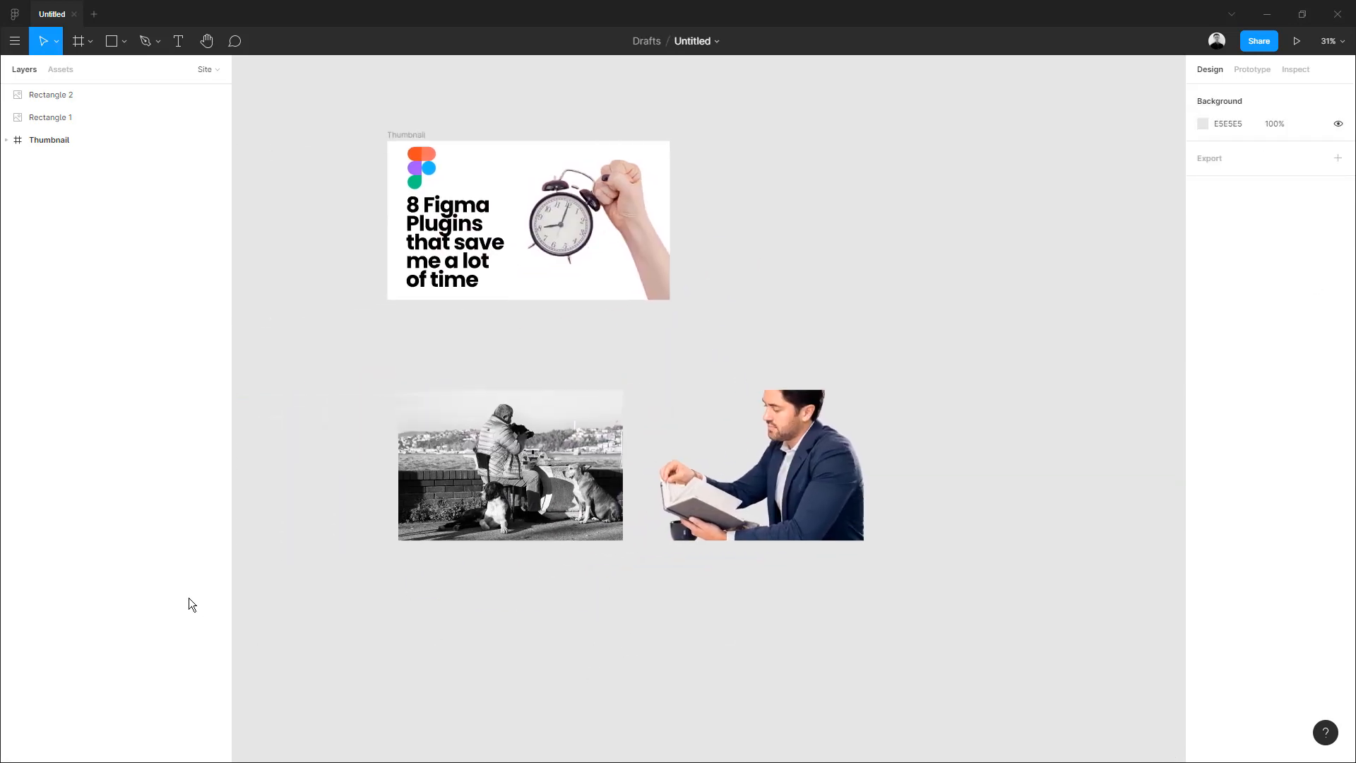
mouse_move(342, 370)
mouse_down()
mouse_move(375, 436)
mouse_move(326, 321)
mouse_move(336, 361)
mouse_move(364, 376)
mouse_up()
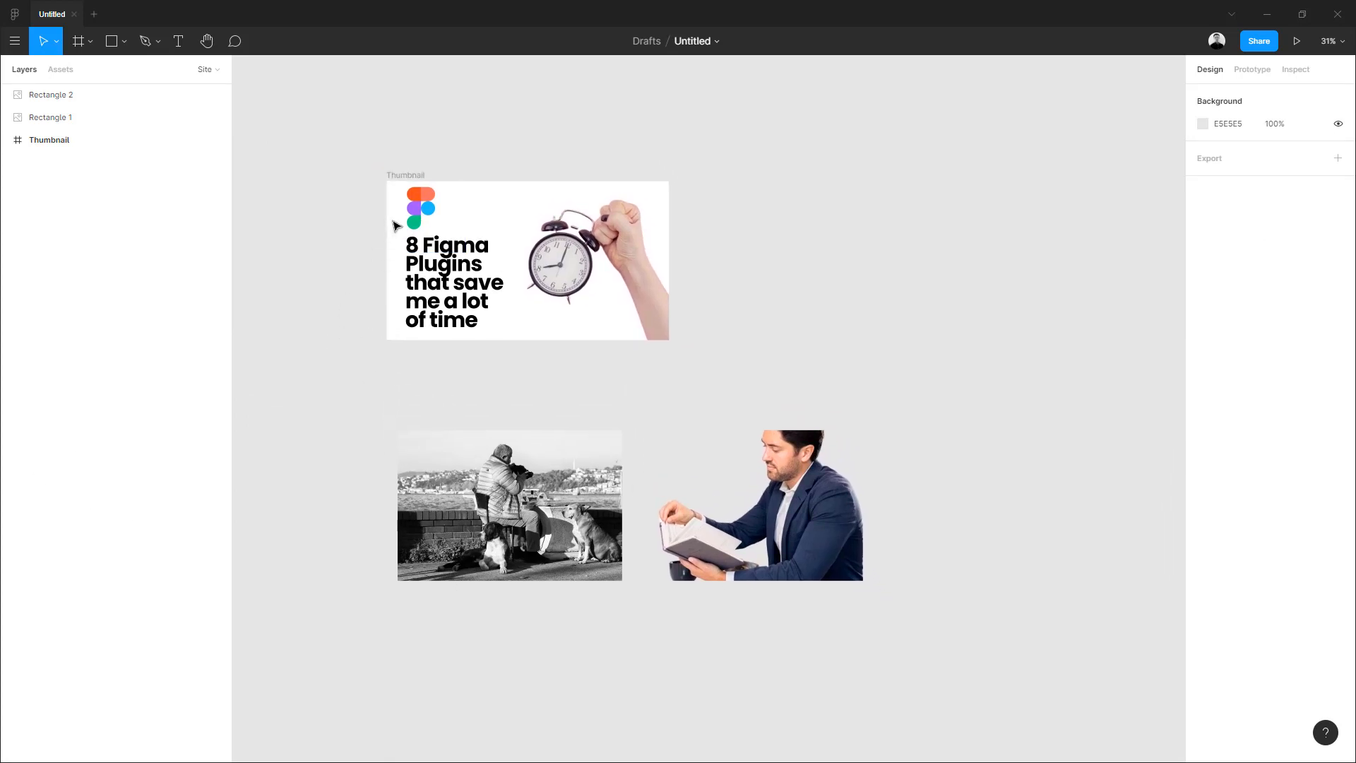
Inspect the thumbnail's Figma logo image, switch to the browser and compare the Wikipedia and Twitter versions of the logo in the image results.
click(420, 221)
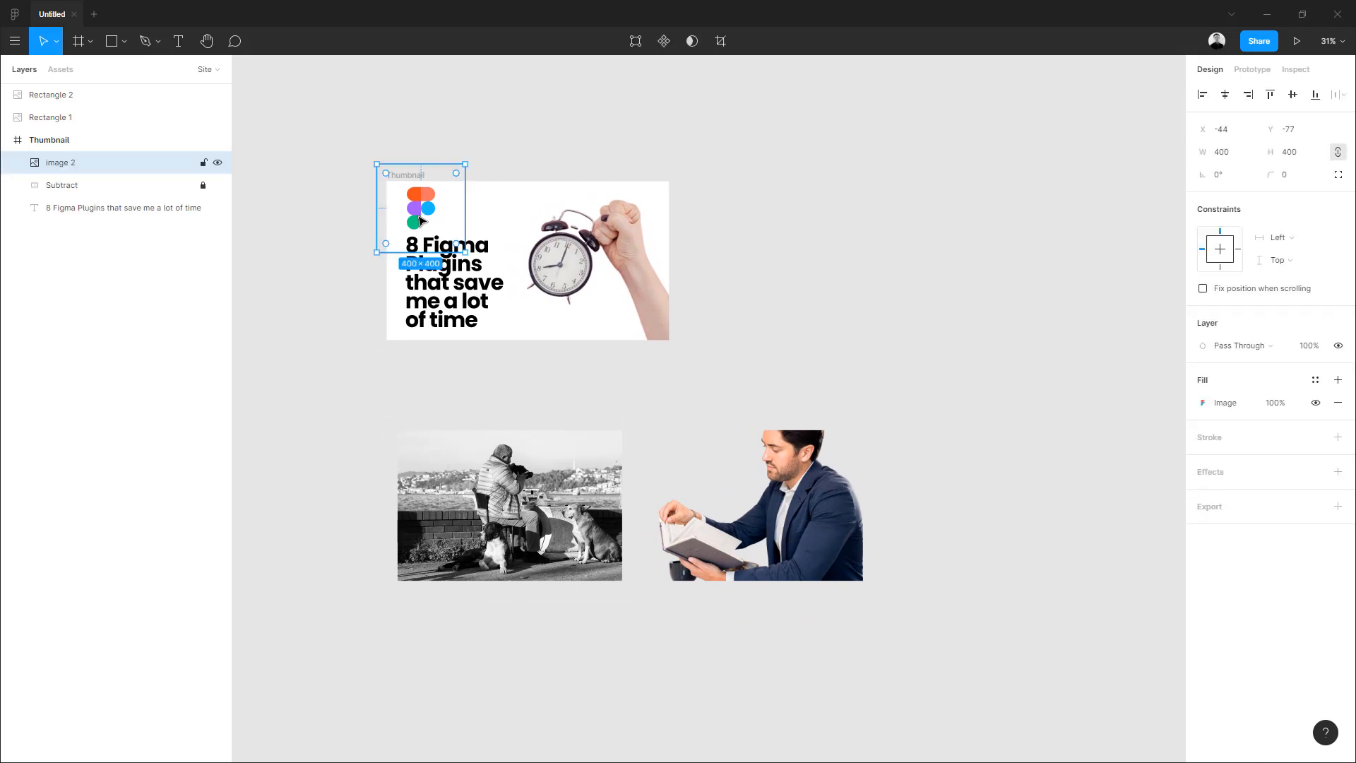
click(351, 372)
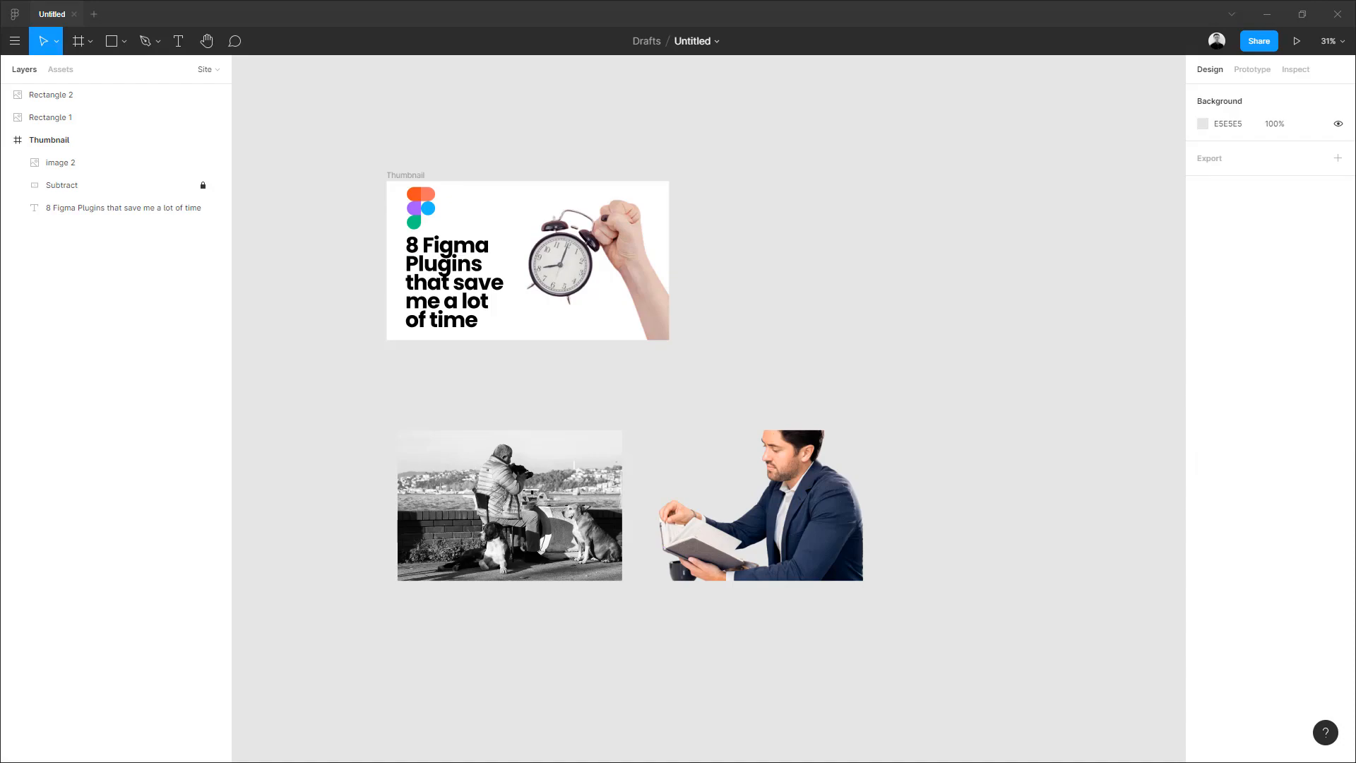
key(alt+Tab)
scroll(93, 265, up, 2)
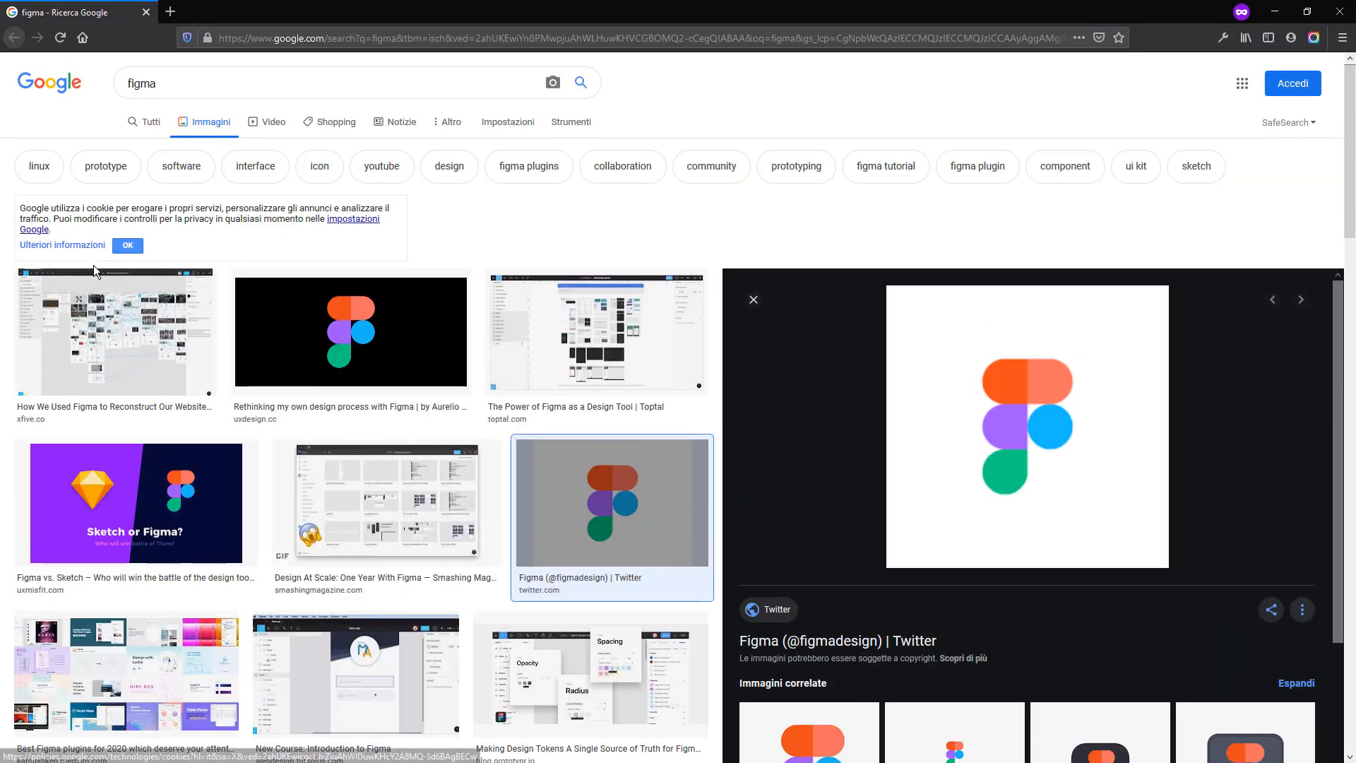
scroll(161, 423, down, 15)
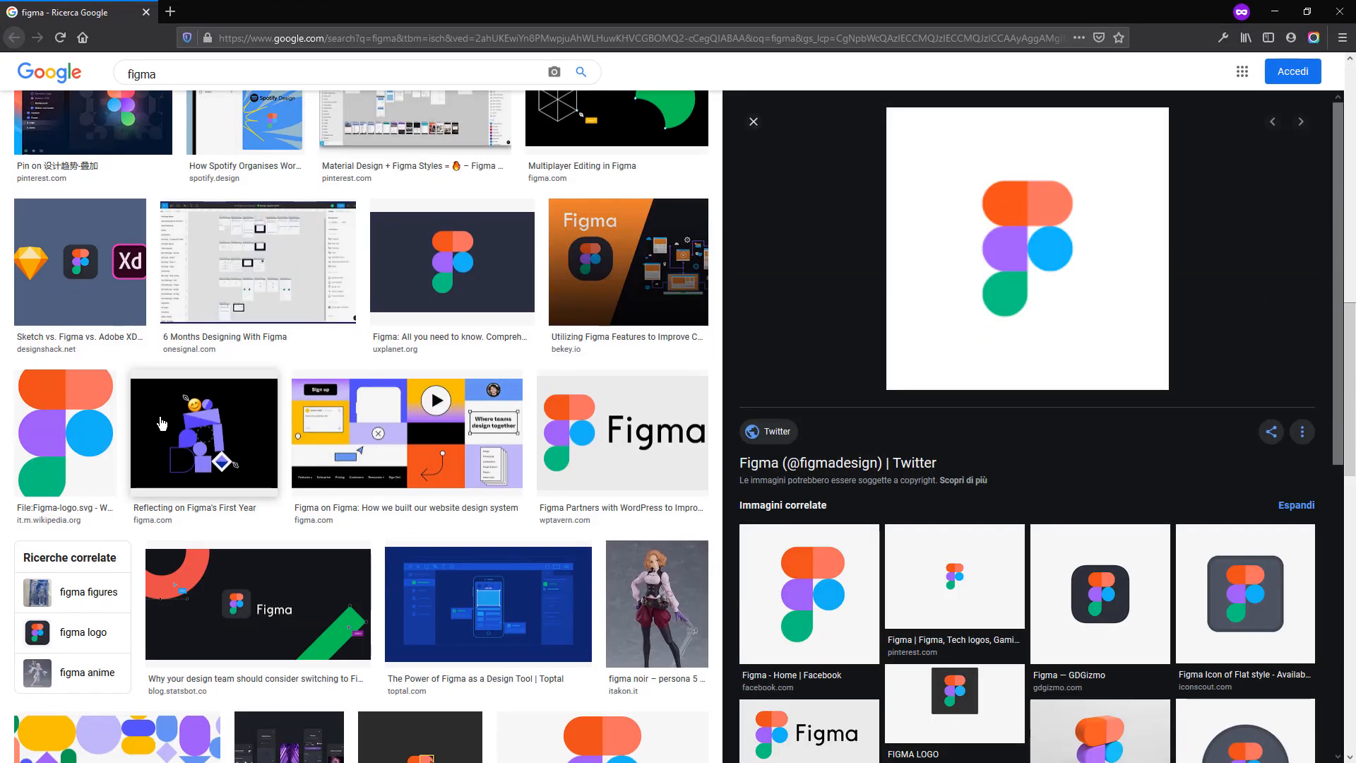
click(106, 426)
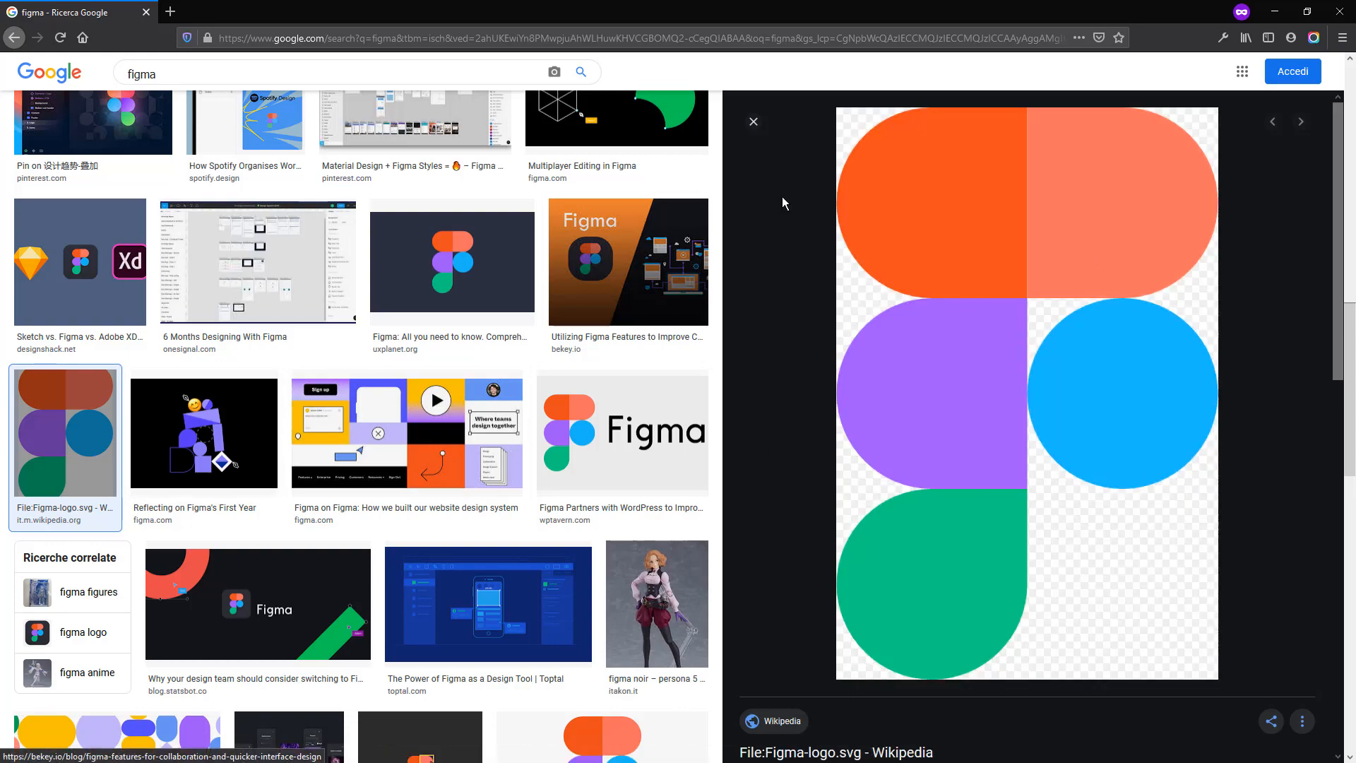
scroll(464, 342, up, 15)
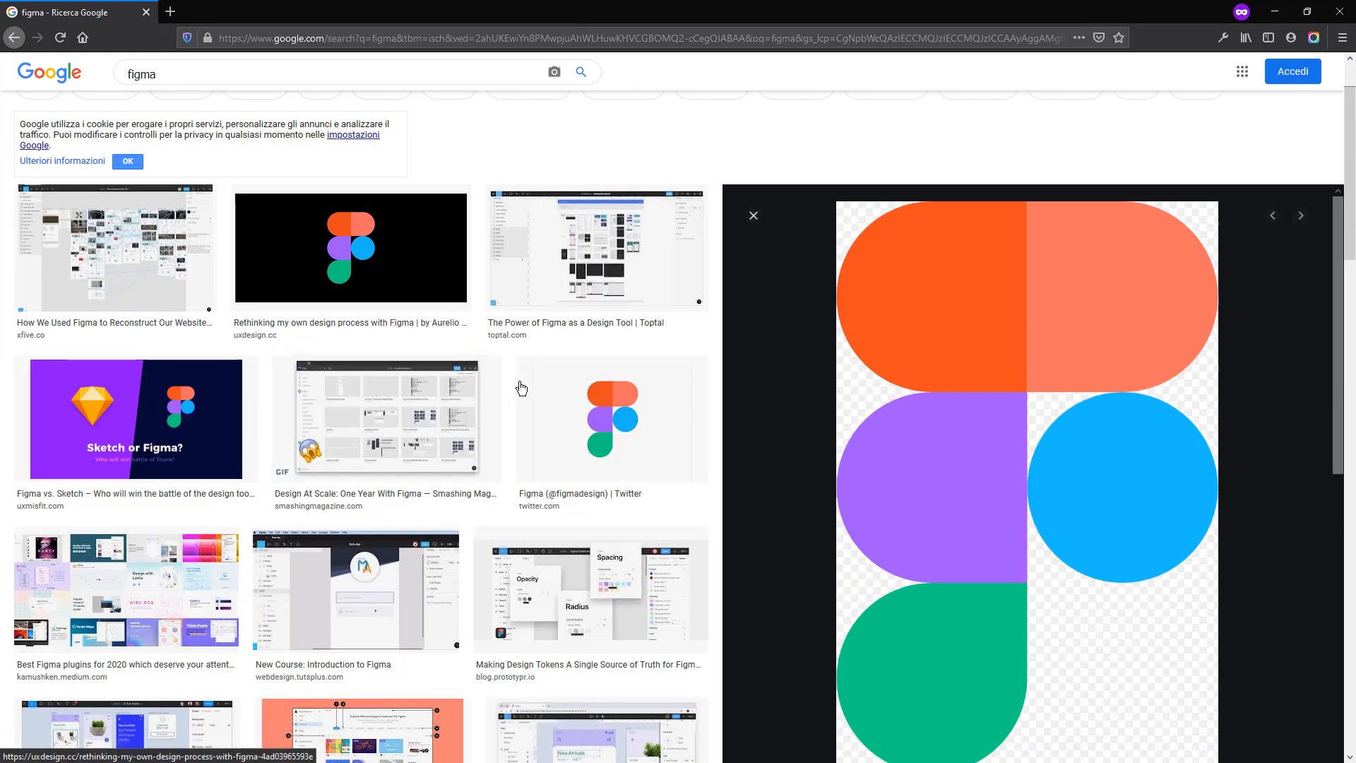
click(539, 394)
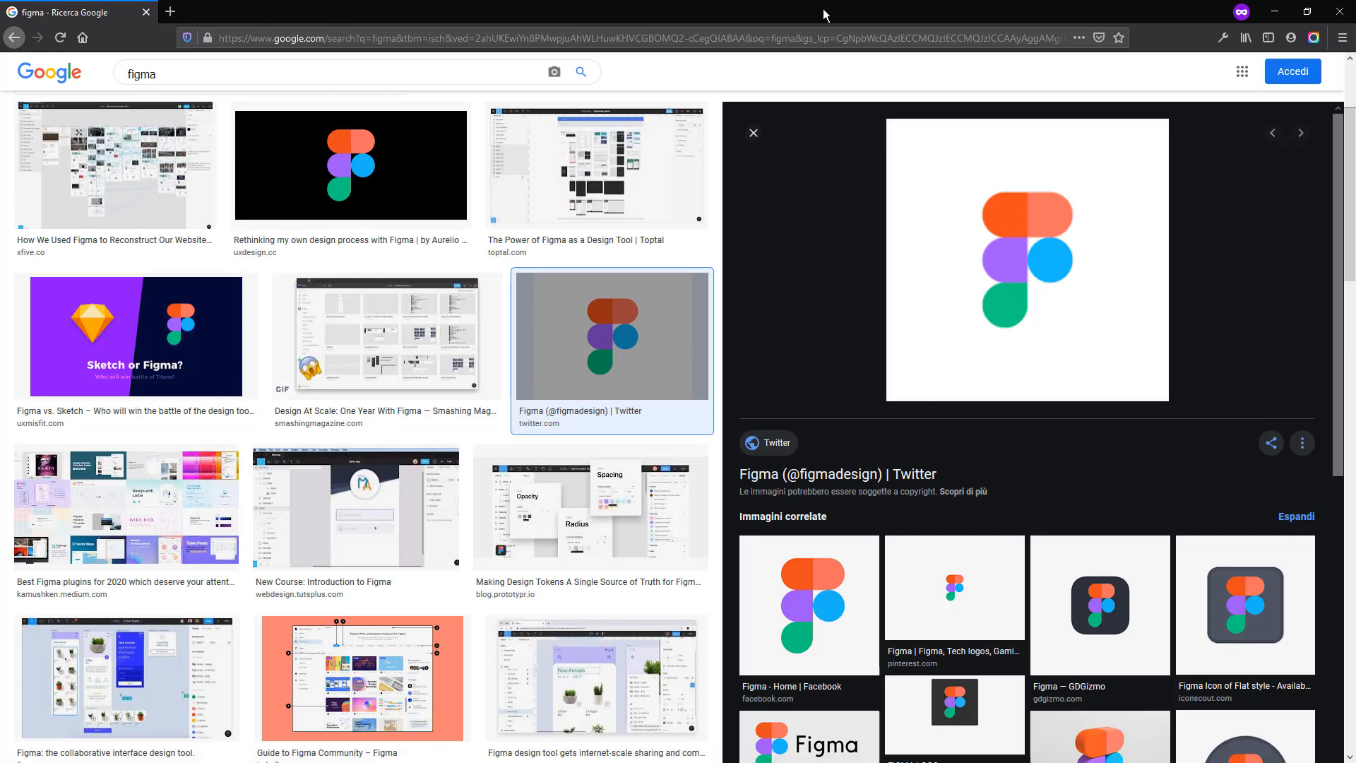
drag(772, 12, 156, 762)
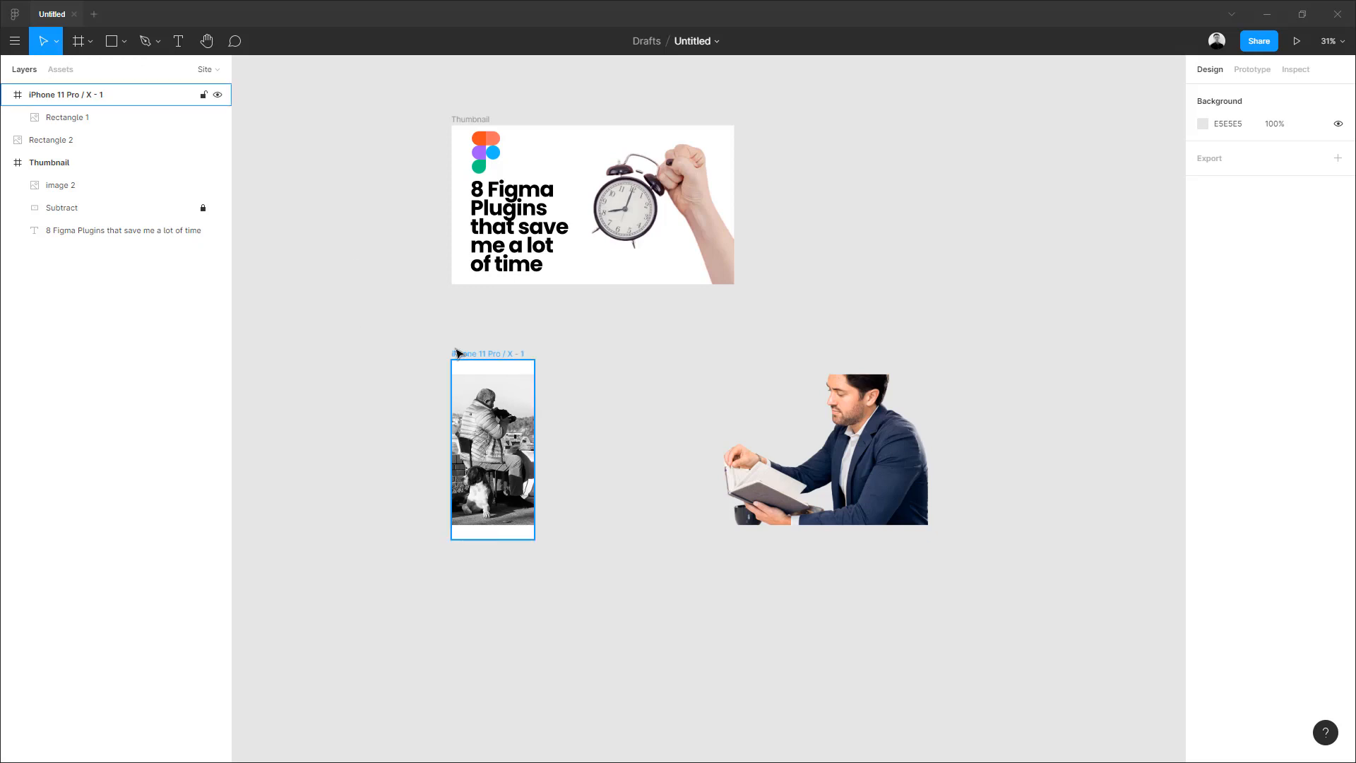
mouse_move(397, 377)
mouse_down()
mouse_move(380, 373)
mouse_move(403, 366)
mouse_move(411, 378)
mouse_up()
click(19, 46)
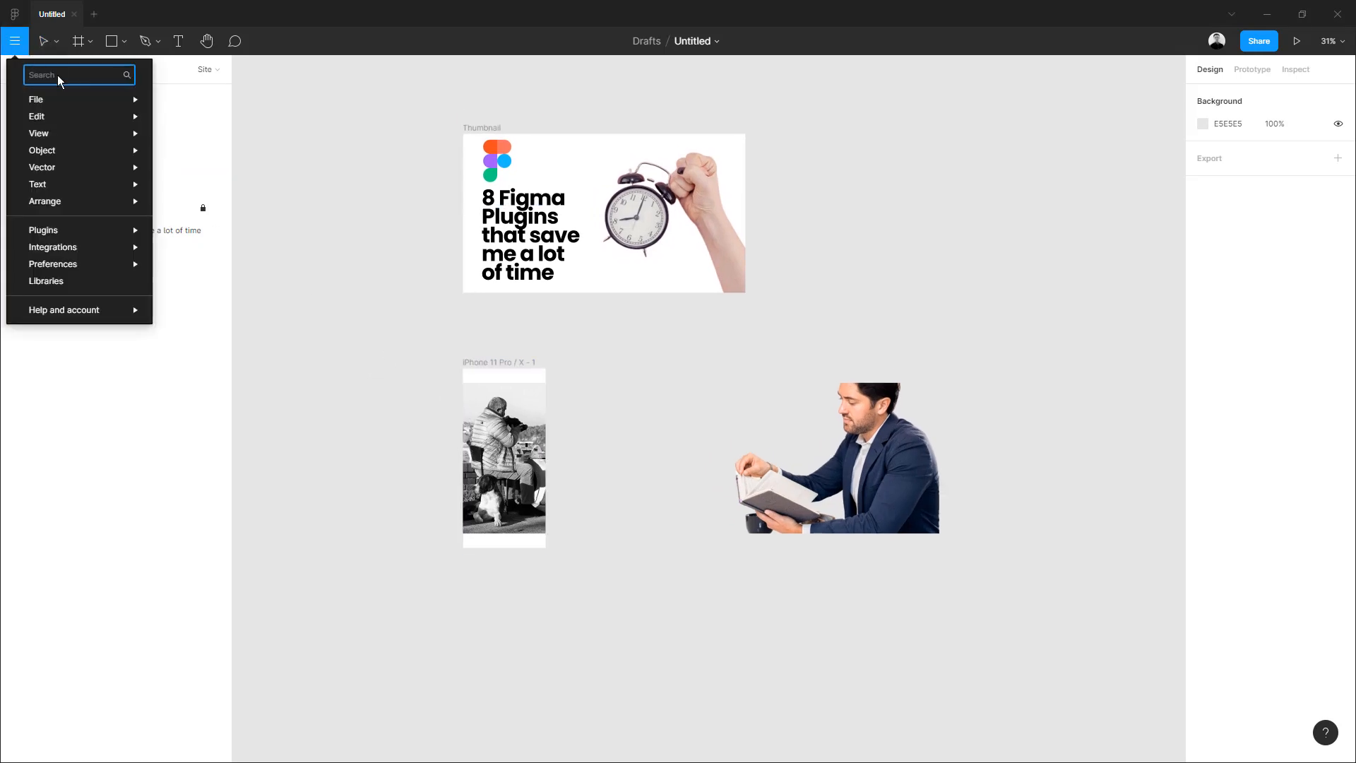
text(clay)
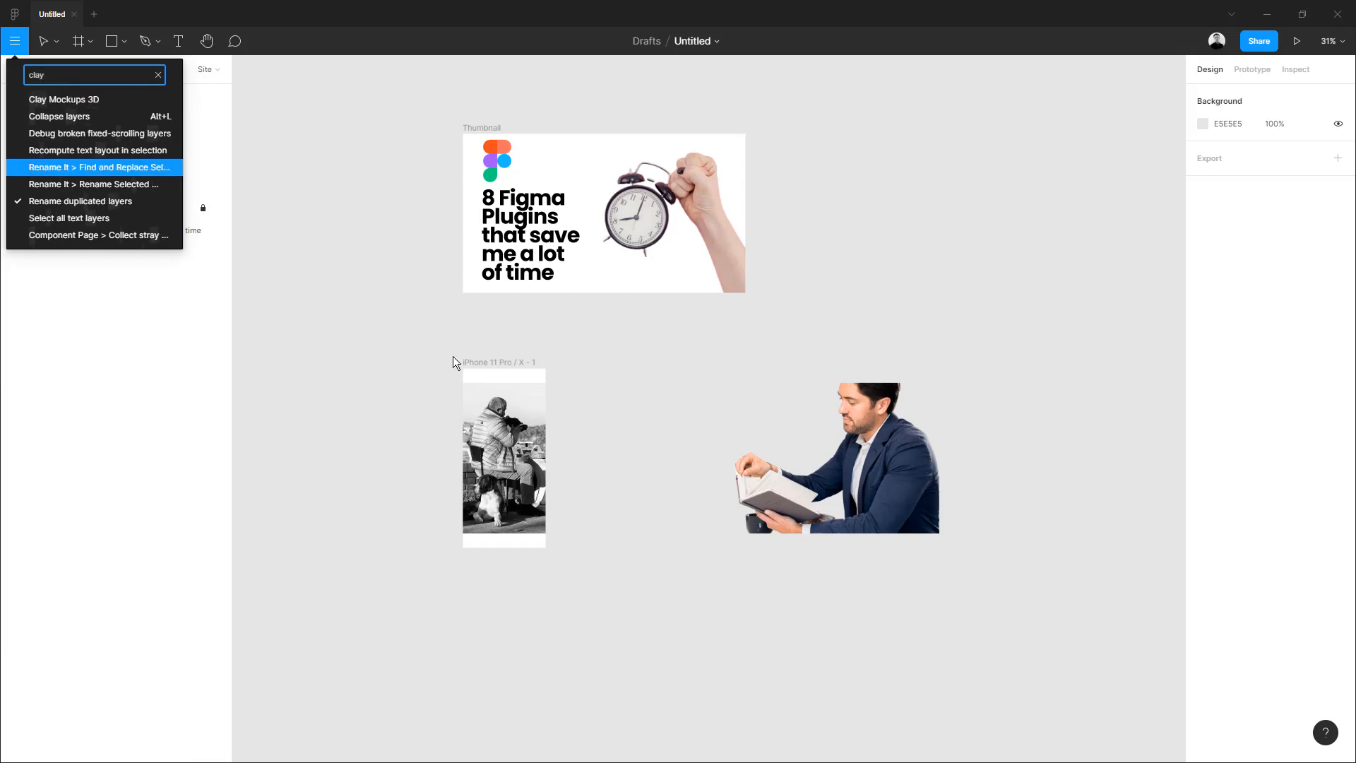
Open the iPhone 11 Pro / X - 1 frame in the Clay Mockups 3D plugin.
click(495, 362)
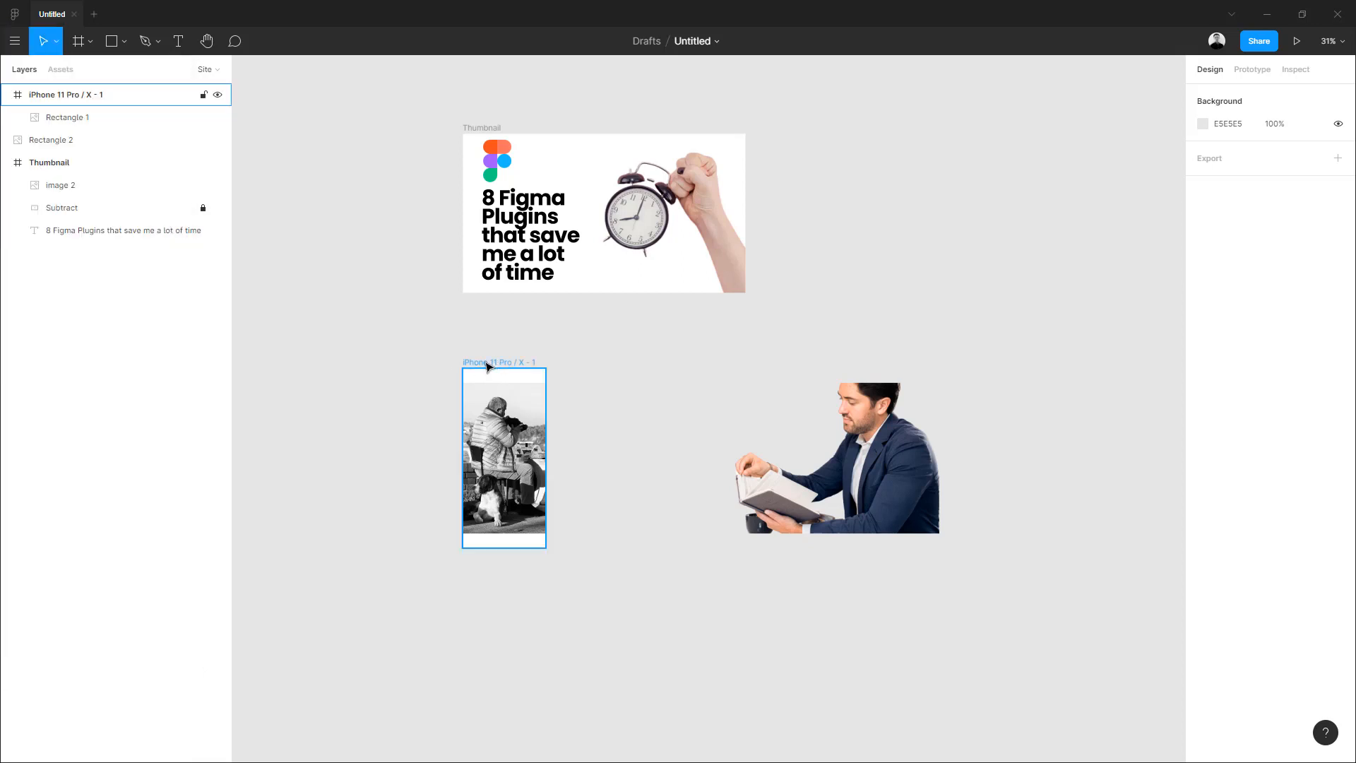
click(15, 44)
text(clay)
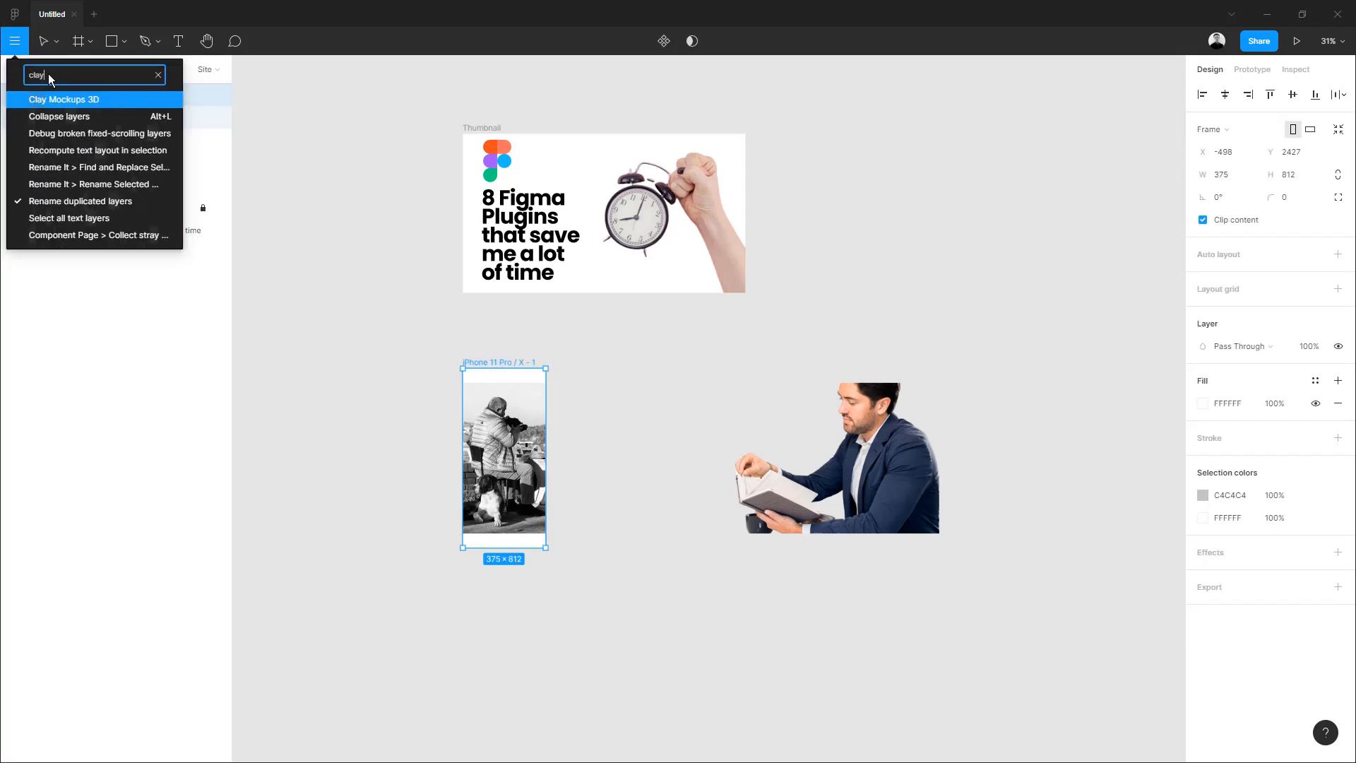
click(76, 98)
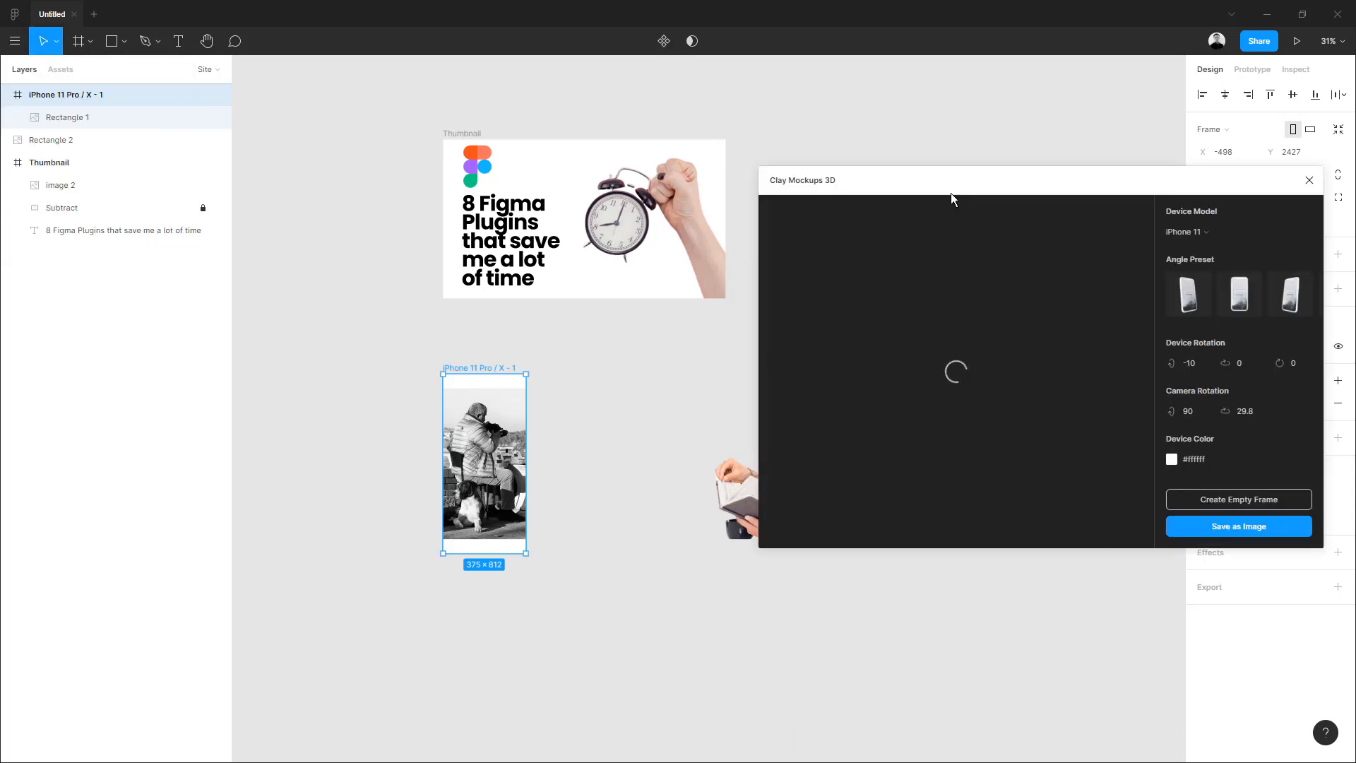
drag(951, 189, 863, 232)
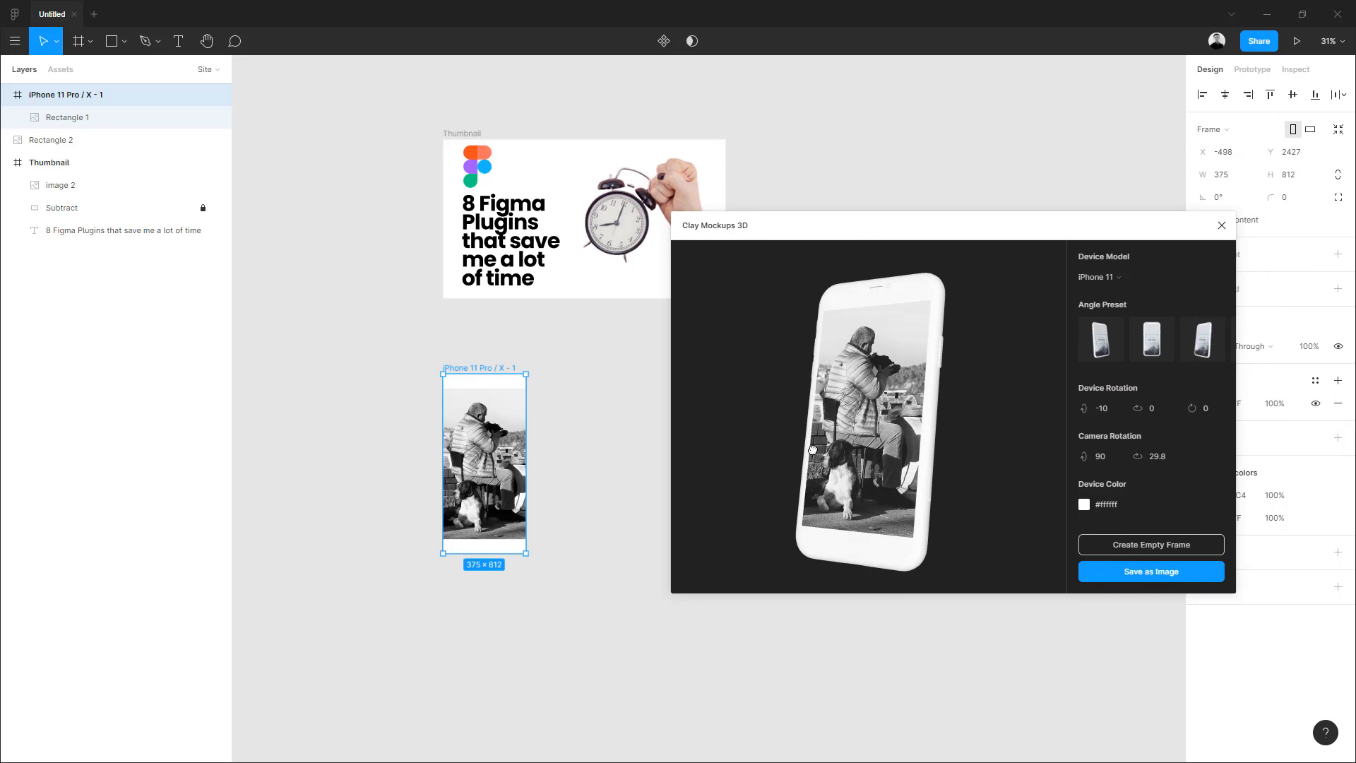
Rotate the 3D phone mockup freely in the preview, and apply the third angle preset to it.
drag(811, 443, 944, 396)
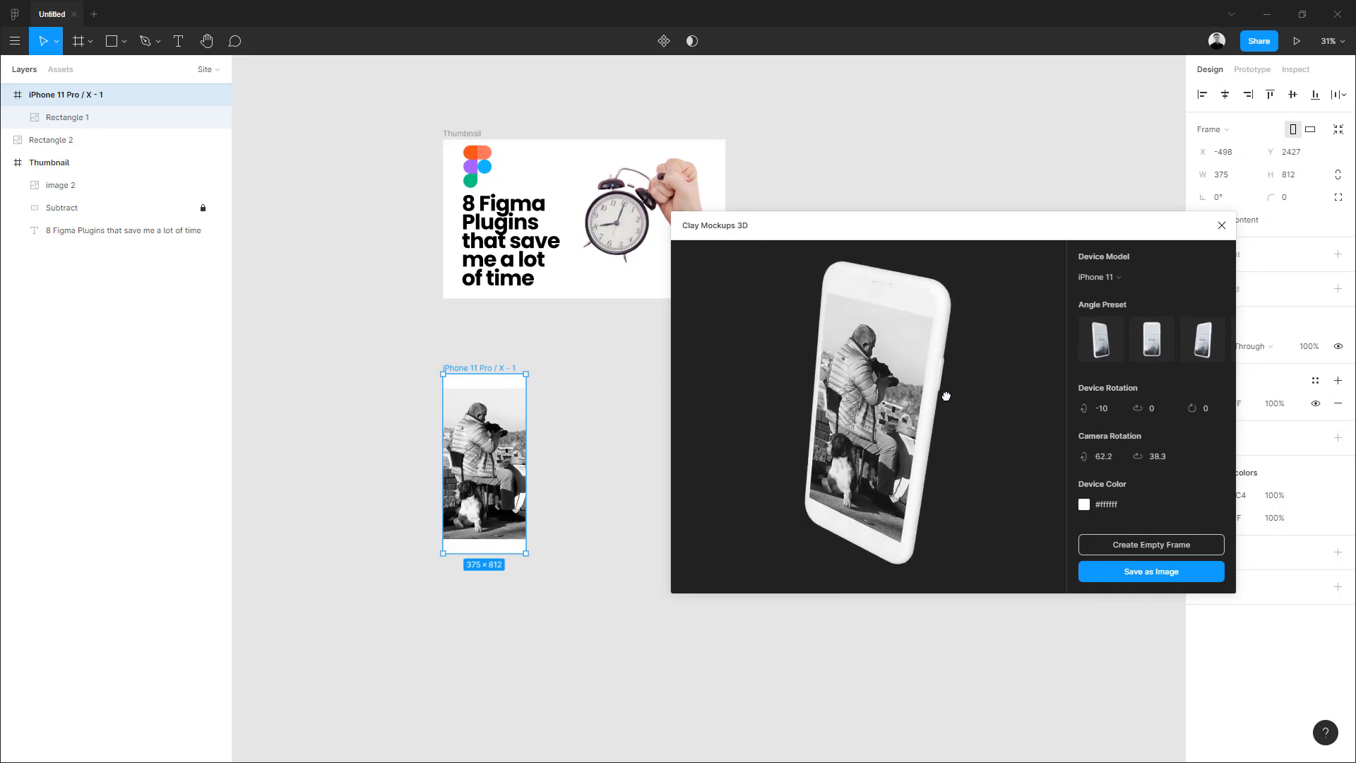
scroll(1139, 365, right, 2)
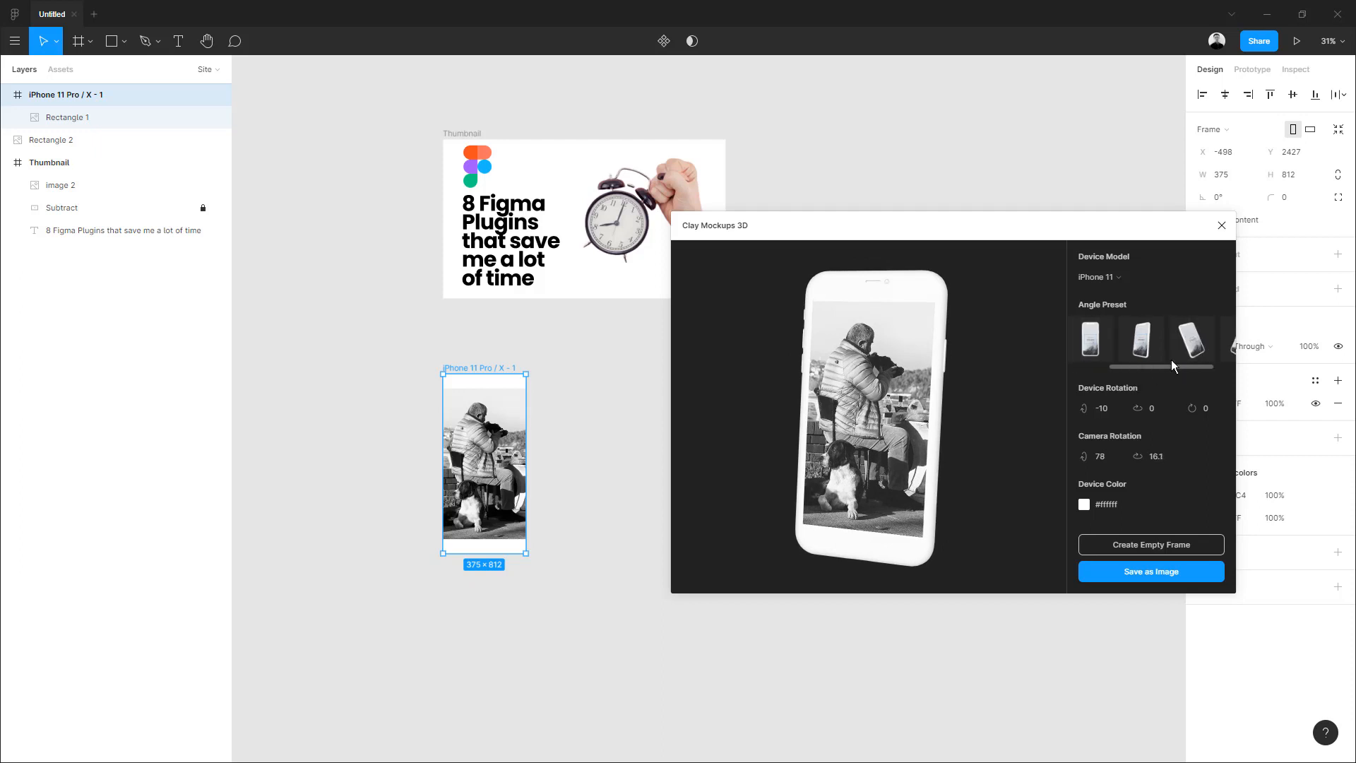
click(1142, 357)
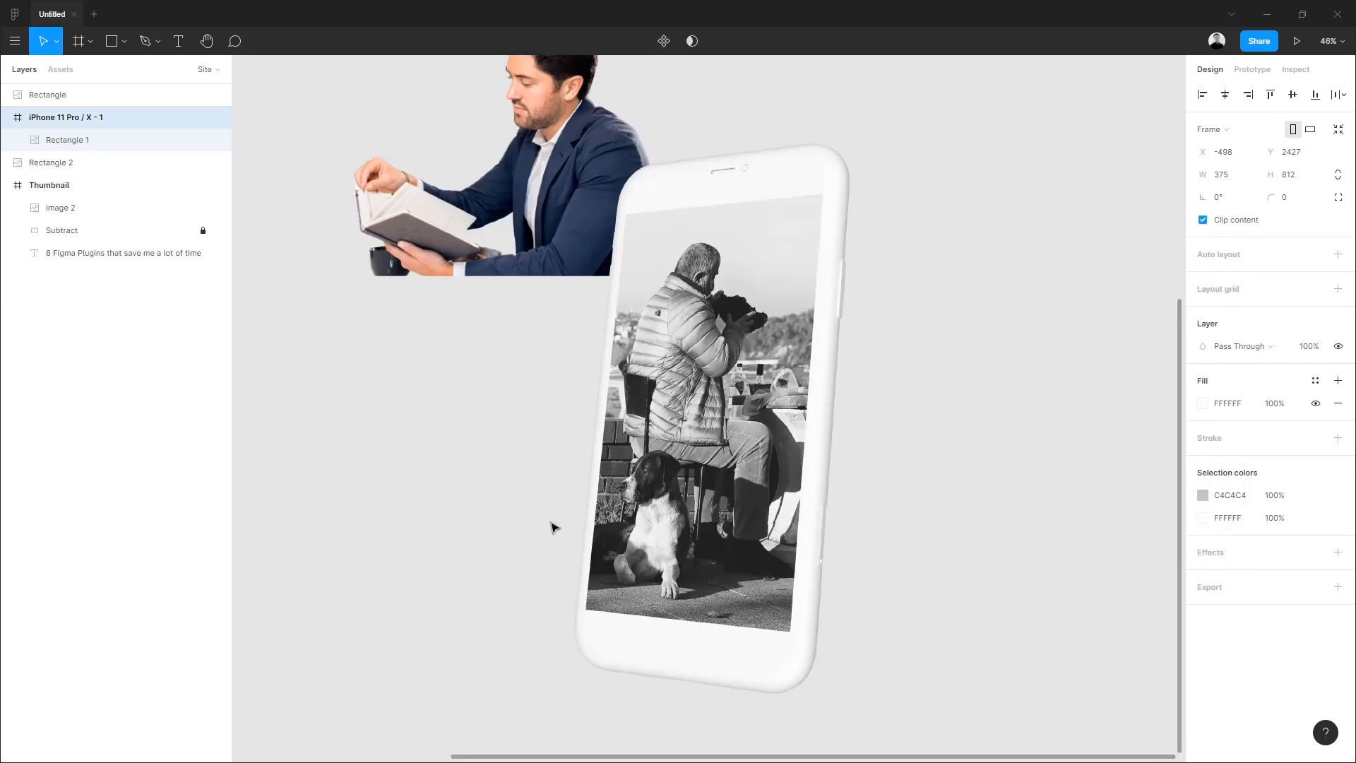
Move the generated phone mockup image into the empty canvas area below the iPhone frame and the reading man's photo.
scroll(580, 482, down, 5)
drag(539, 545, 448, 617)
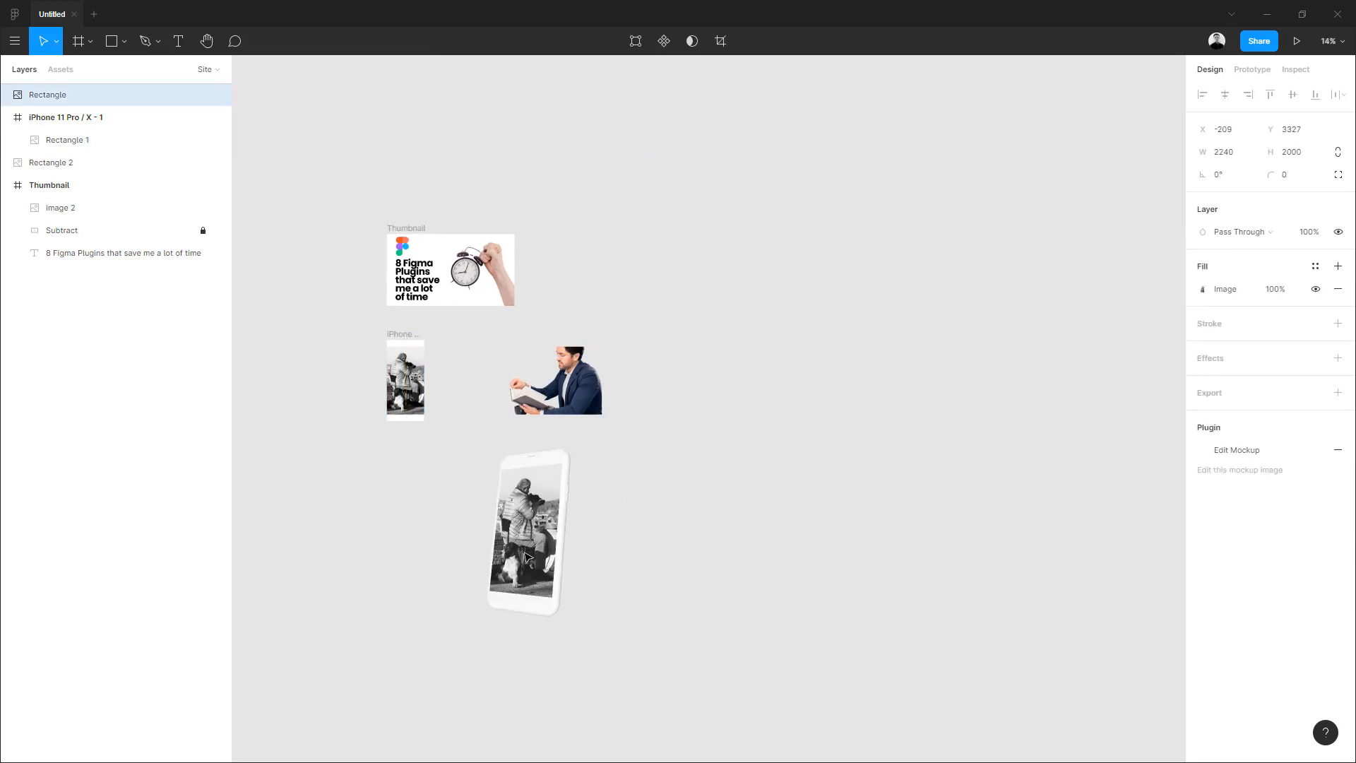
drag(385, 533, 450, 523)
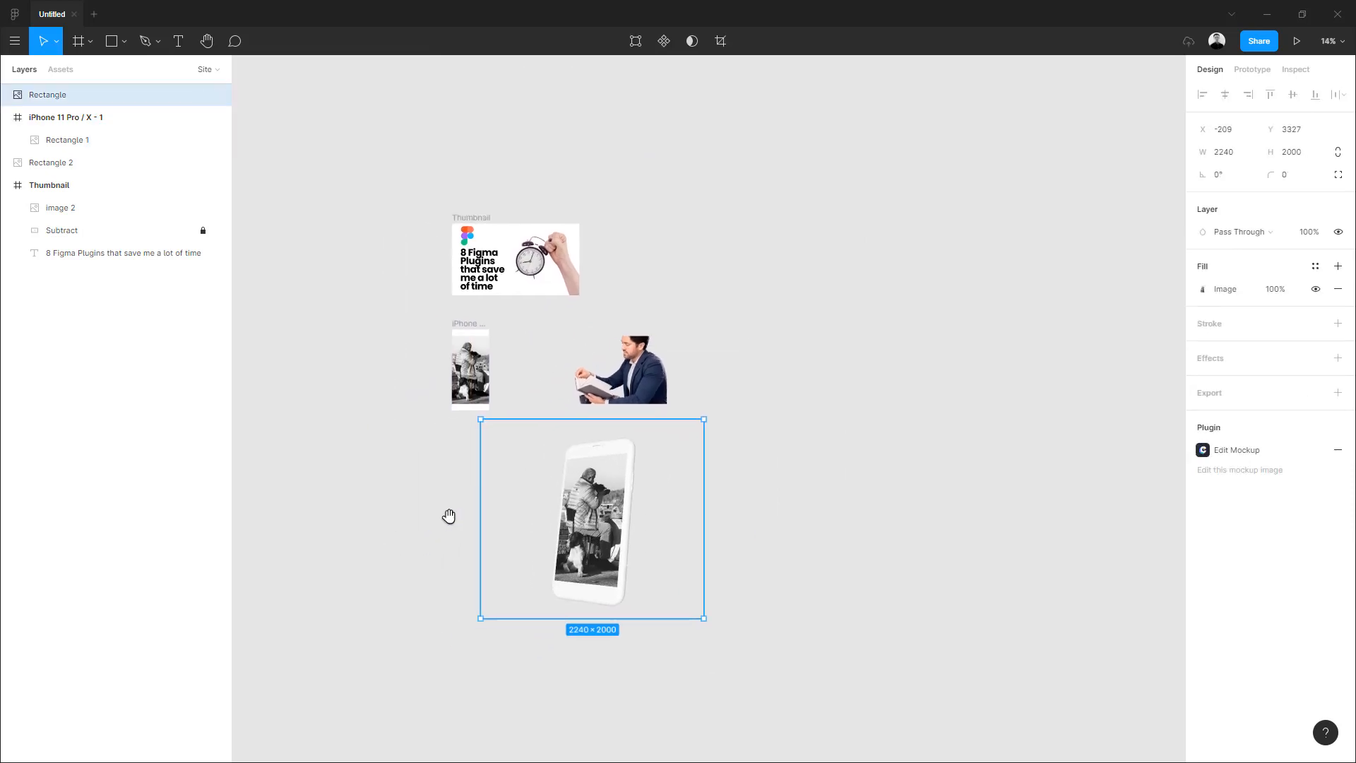
drag(556, 499, 533, 521)
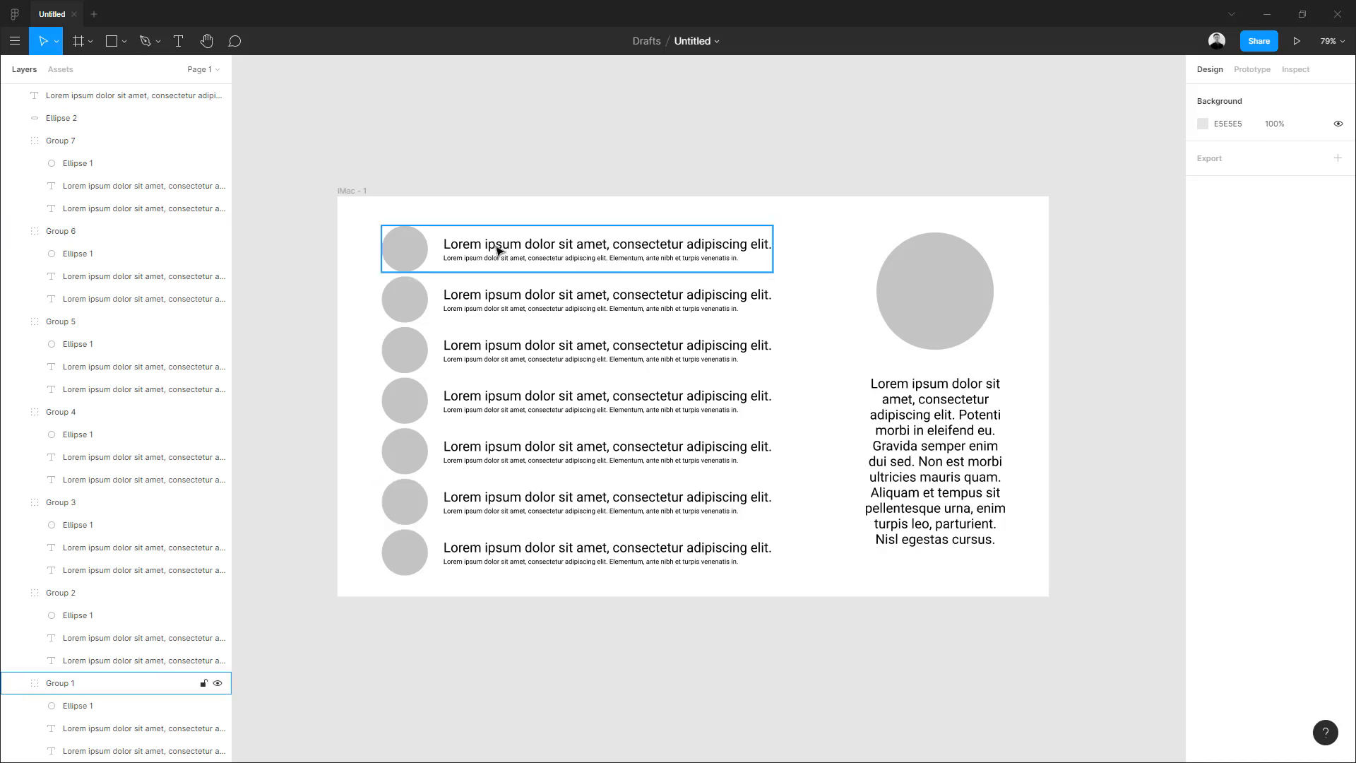
Select the seven large Lorem ipsum headings in the iMac - 1 frame and open the Content Reel plugin for them.
ctrl+click(507, 252)
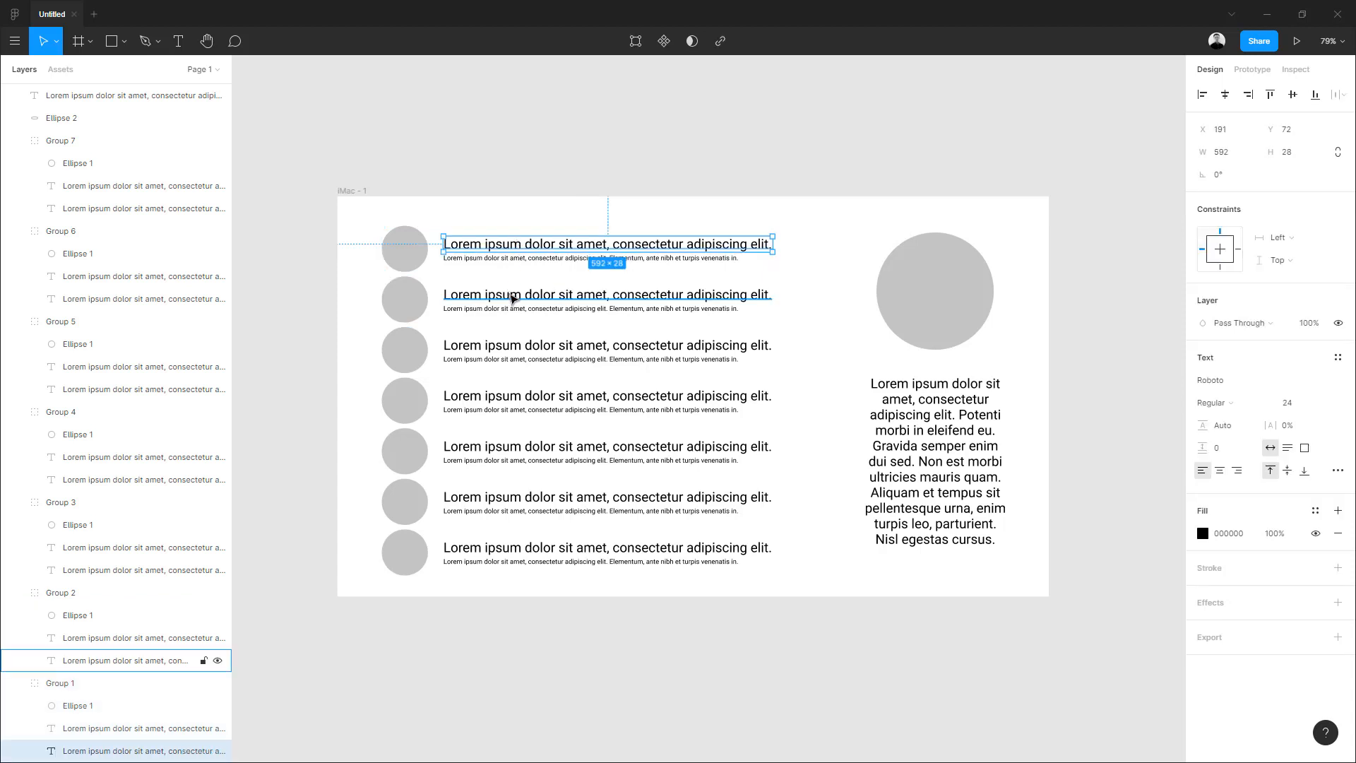
ctrl+shift+click(511, 291)
ctrl+shift+click(516, 345)
ctrl+shift+click(508, 401)
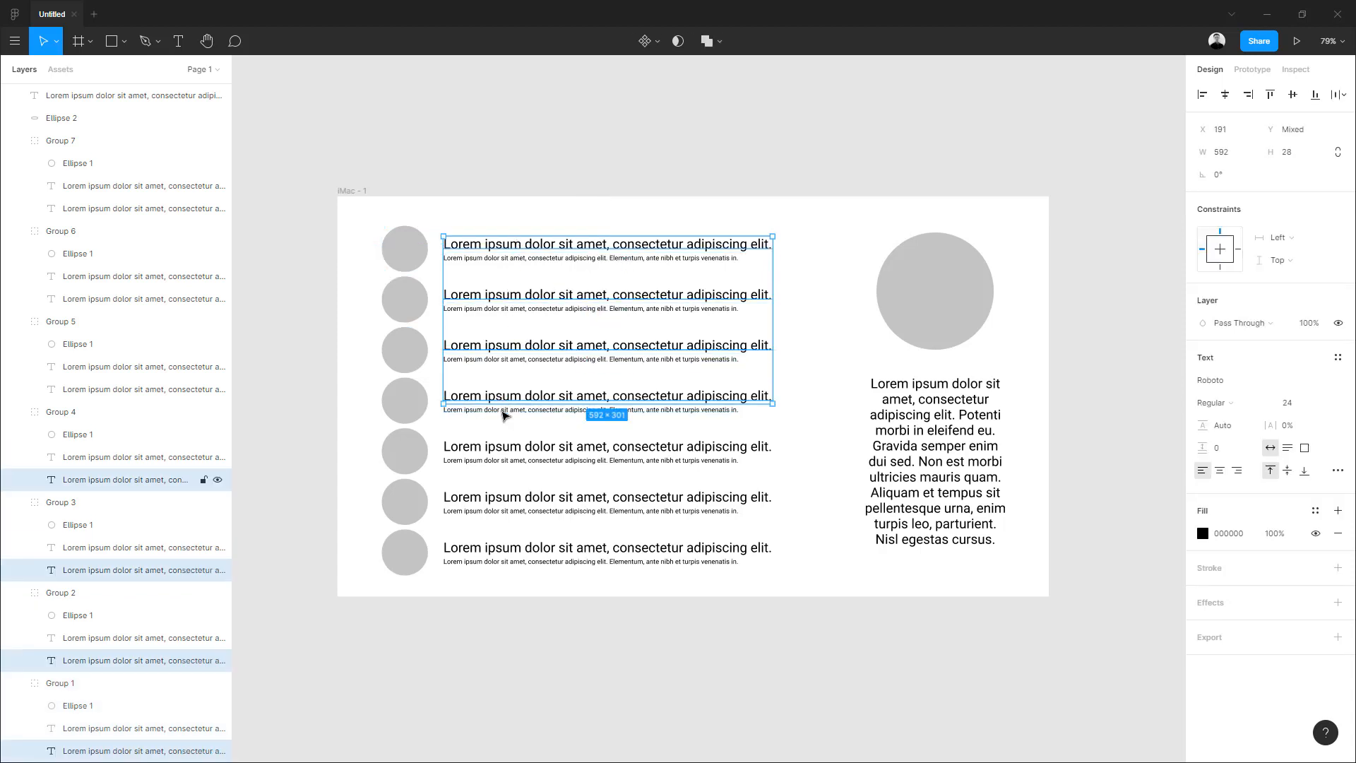
ctrl+shift+click(517, 448)
ctrl+shift+click(515, 496)
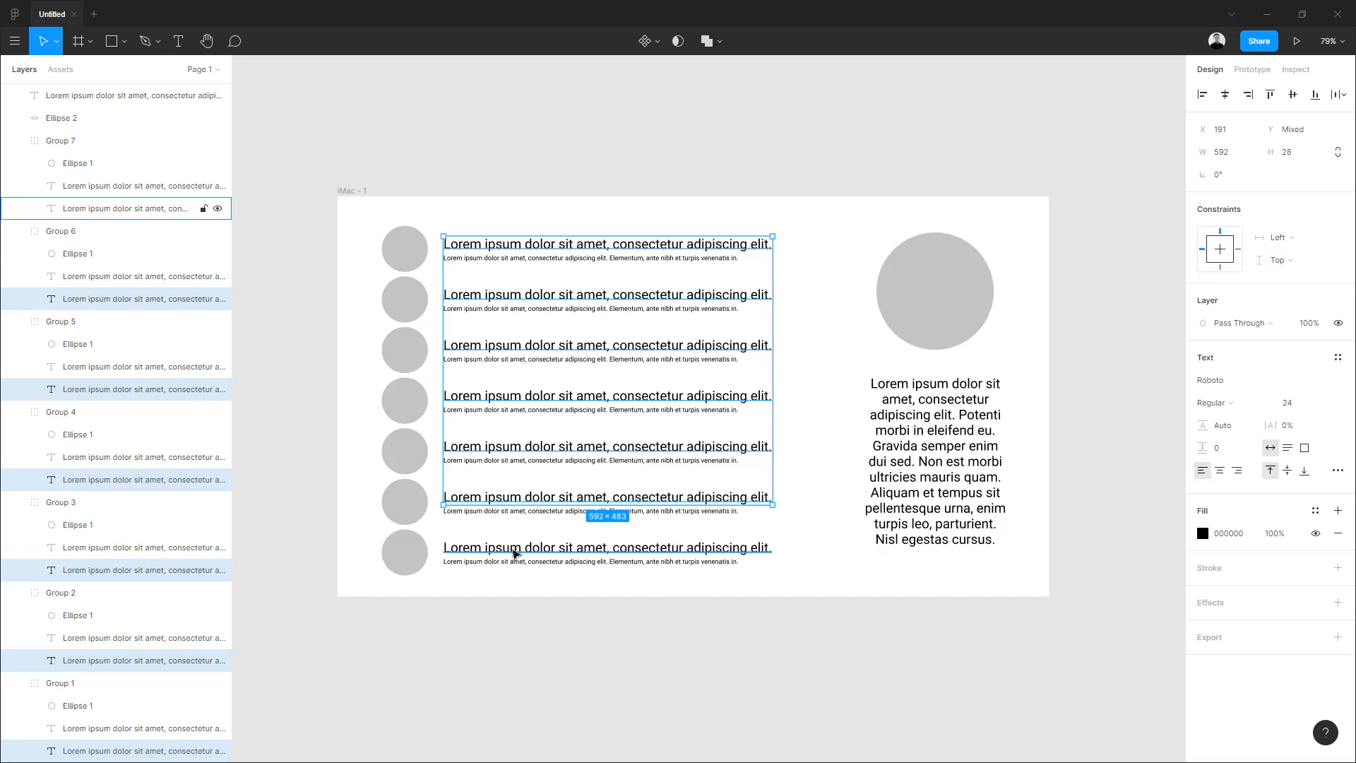
ctrl+shift+click(515, 554)
click(15, 40)
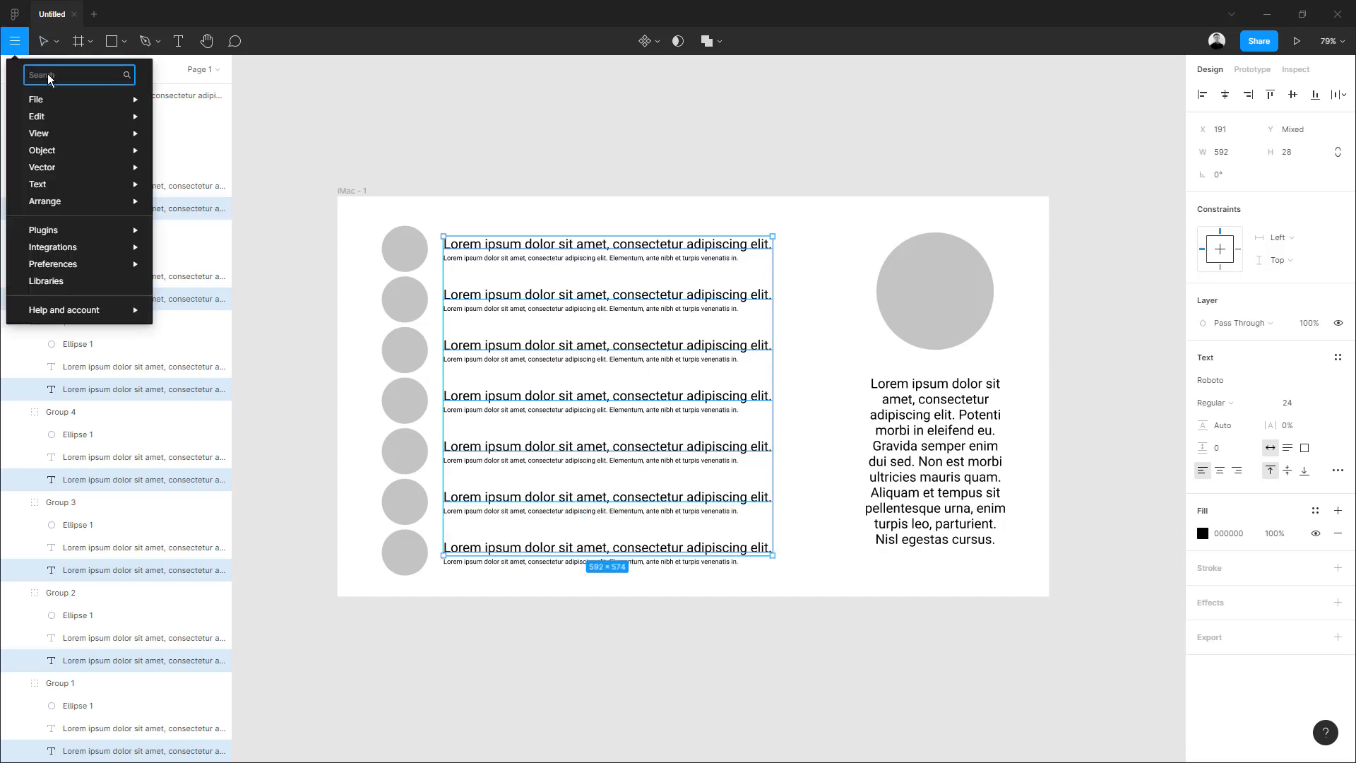
text(conten)
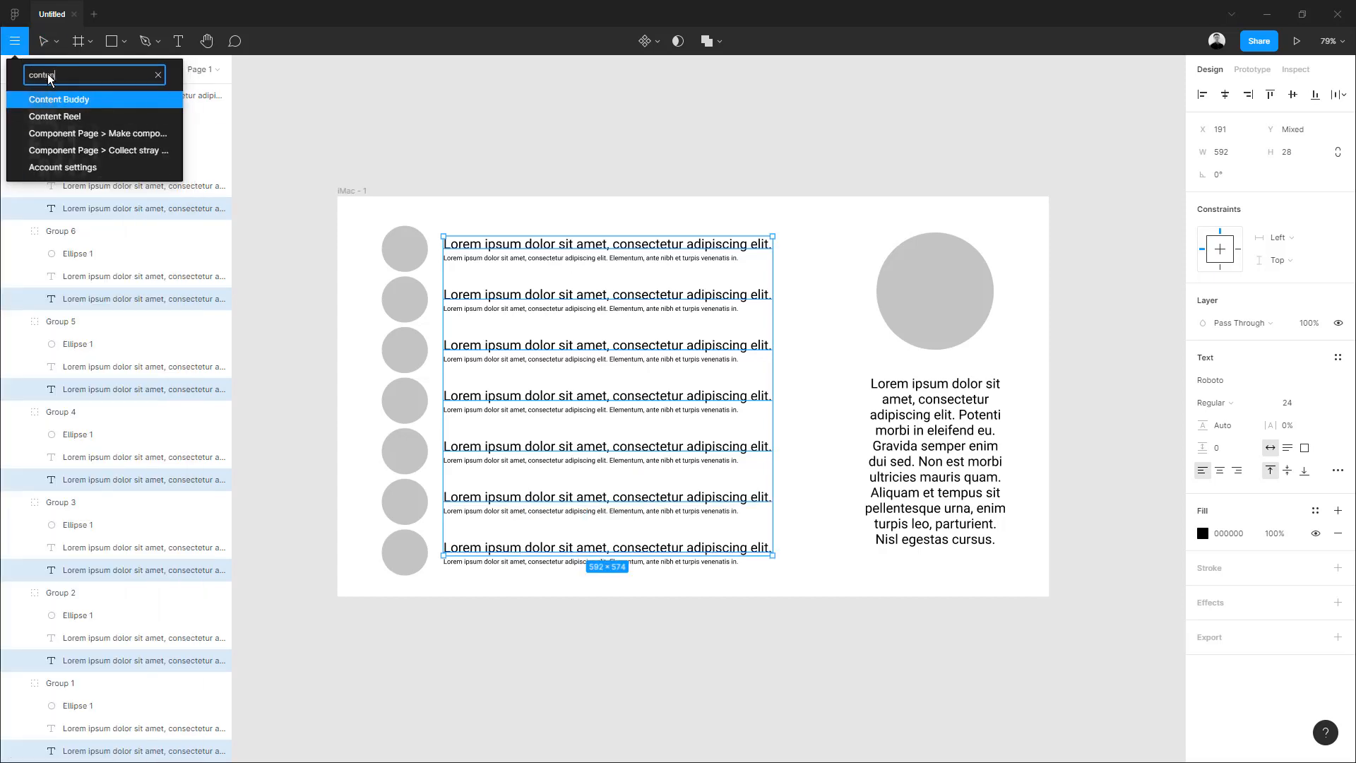
click(79, 116)
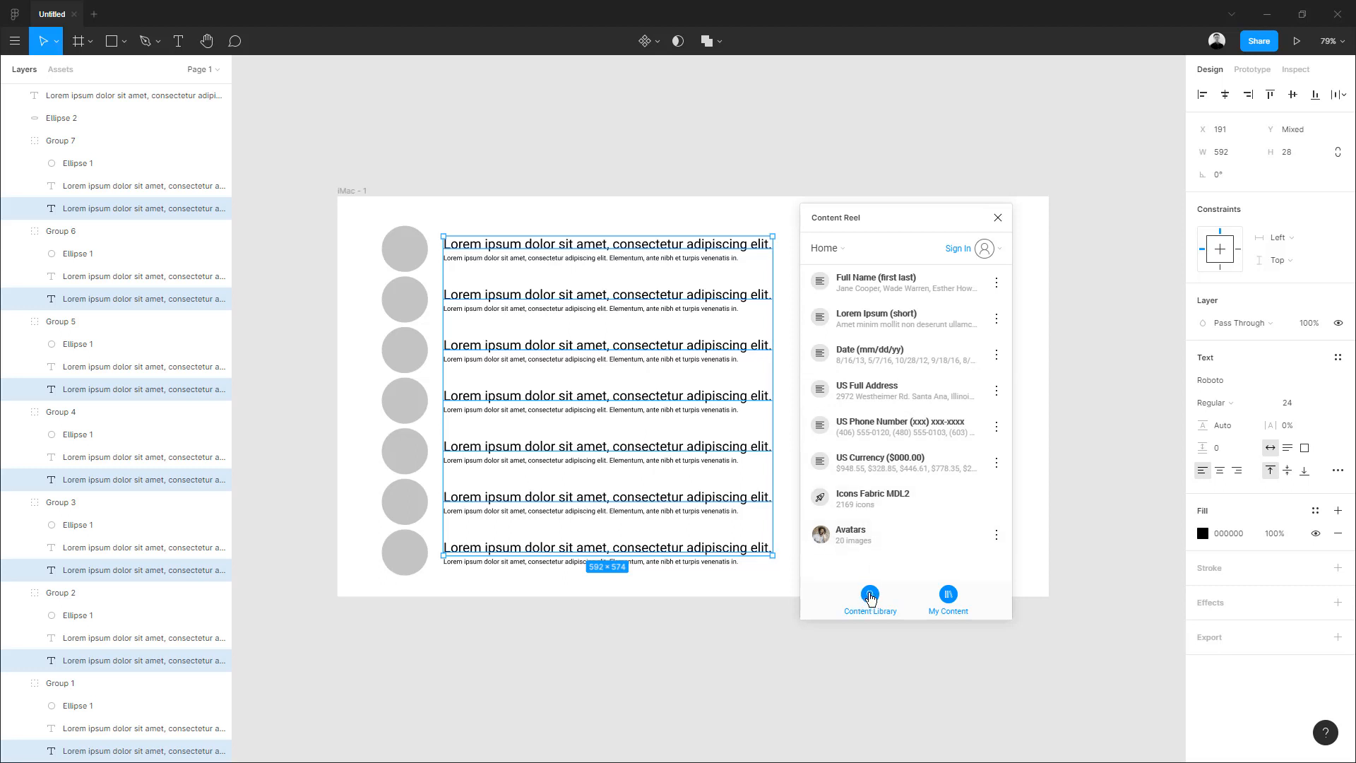
Search the Content Library for "article" and apply the whole Article Titles set to the selected headings.
click(871, 597)
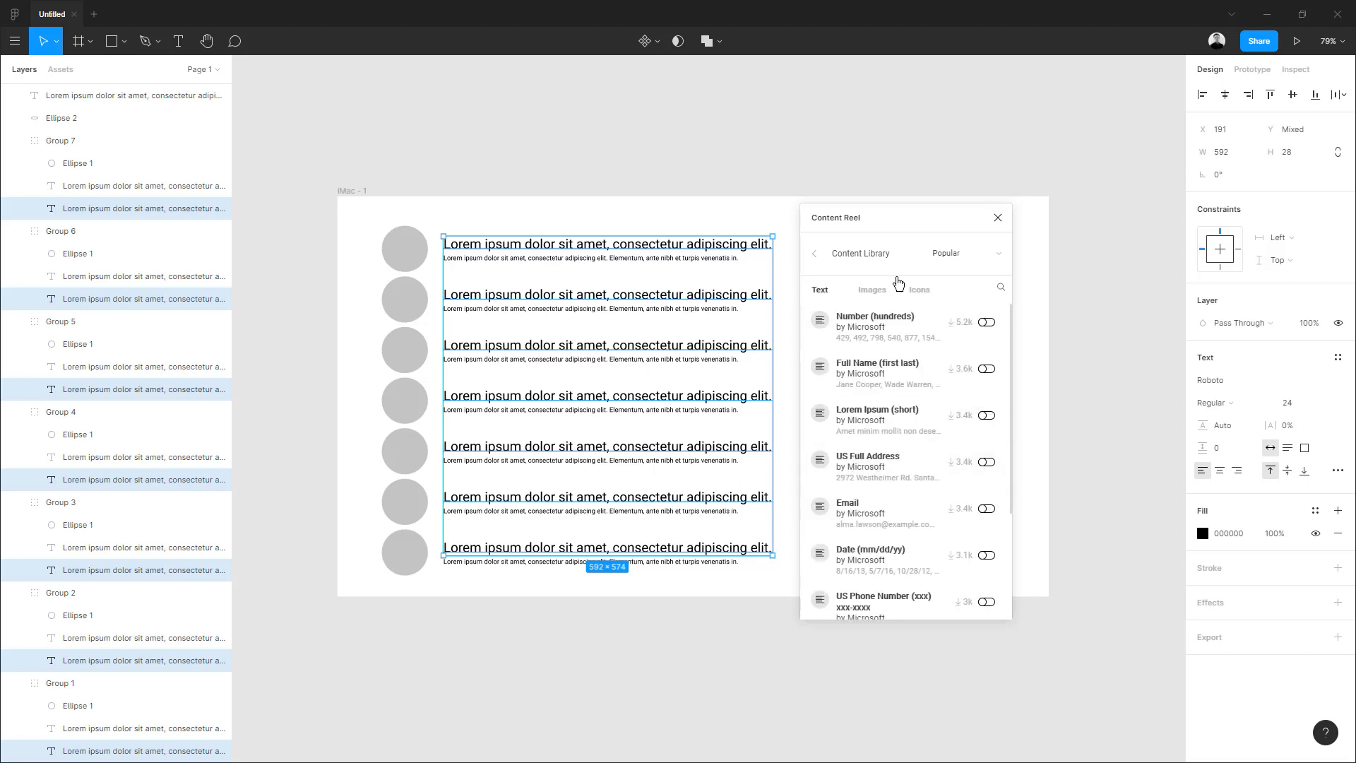
click(999, 288)
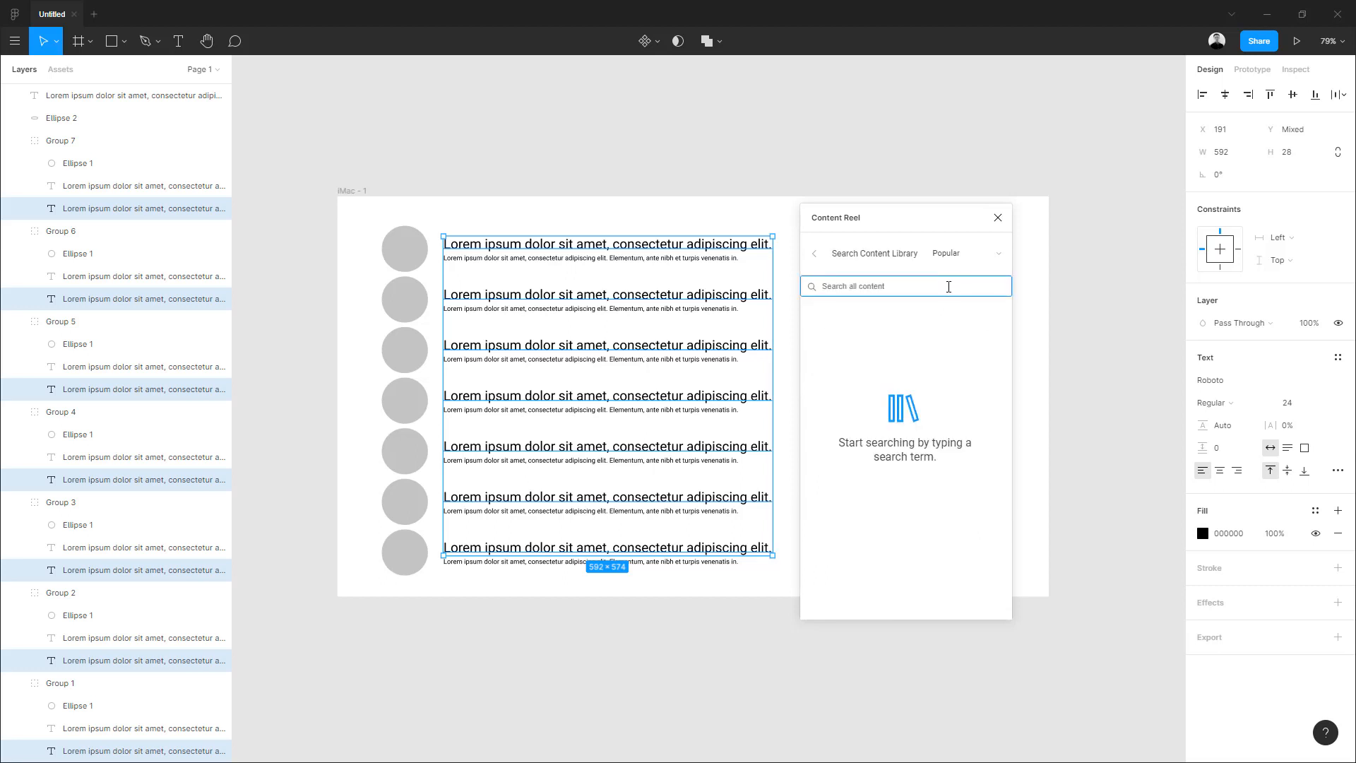
text(article)
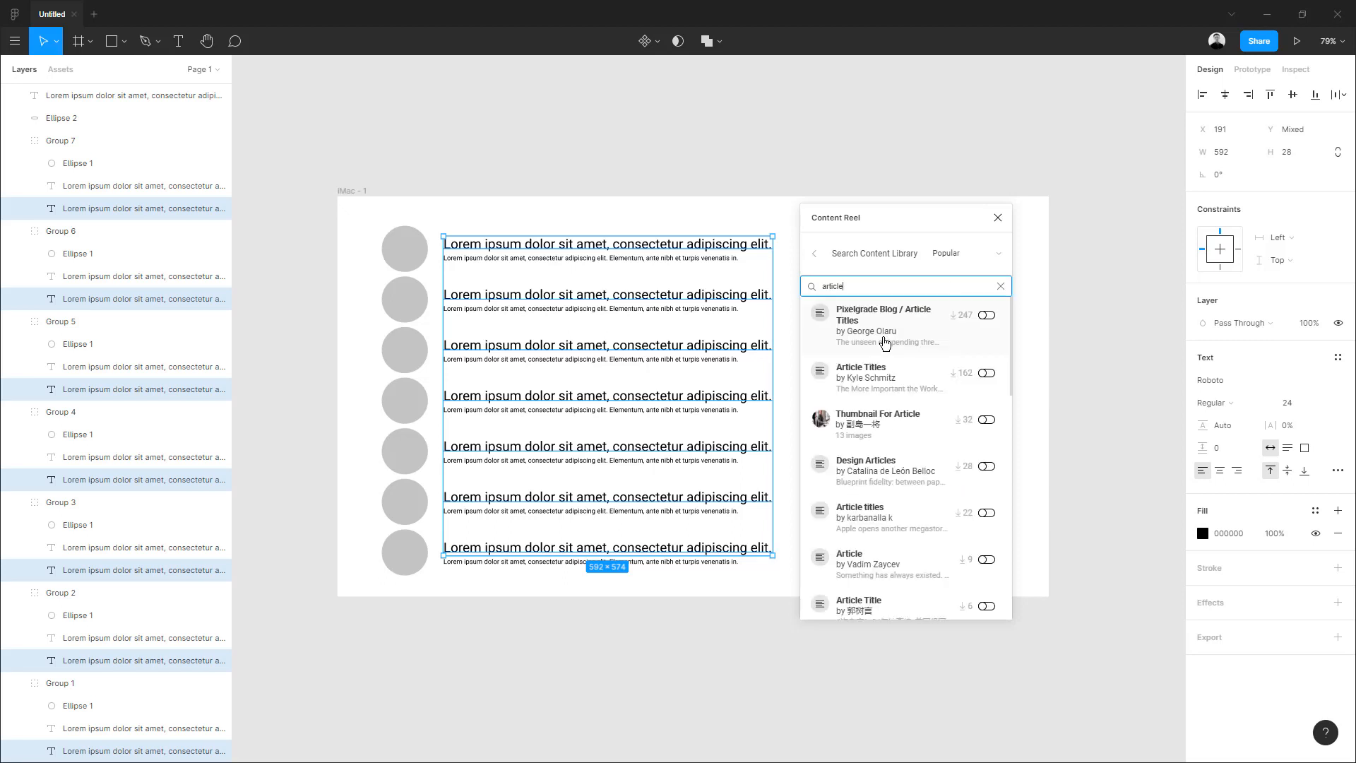
scroll(880, 438, down, 5)
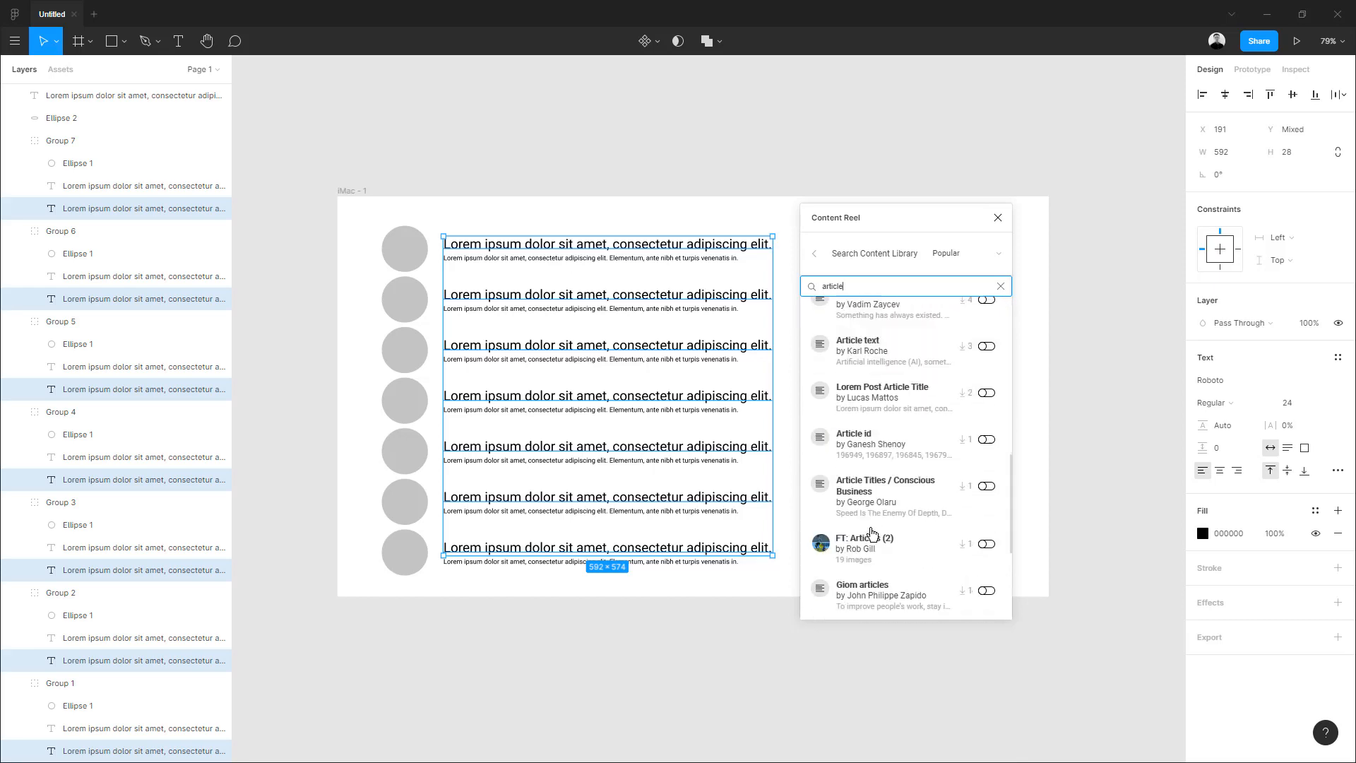
scroll(873, 535, up, 5)
click(885, 373)
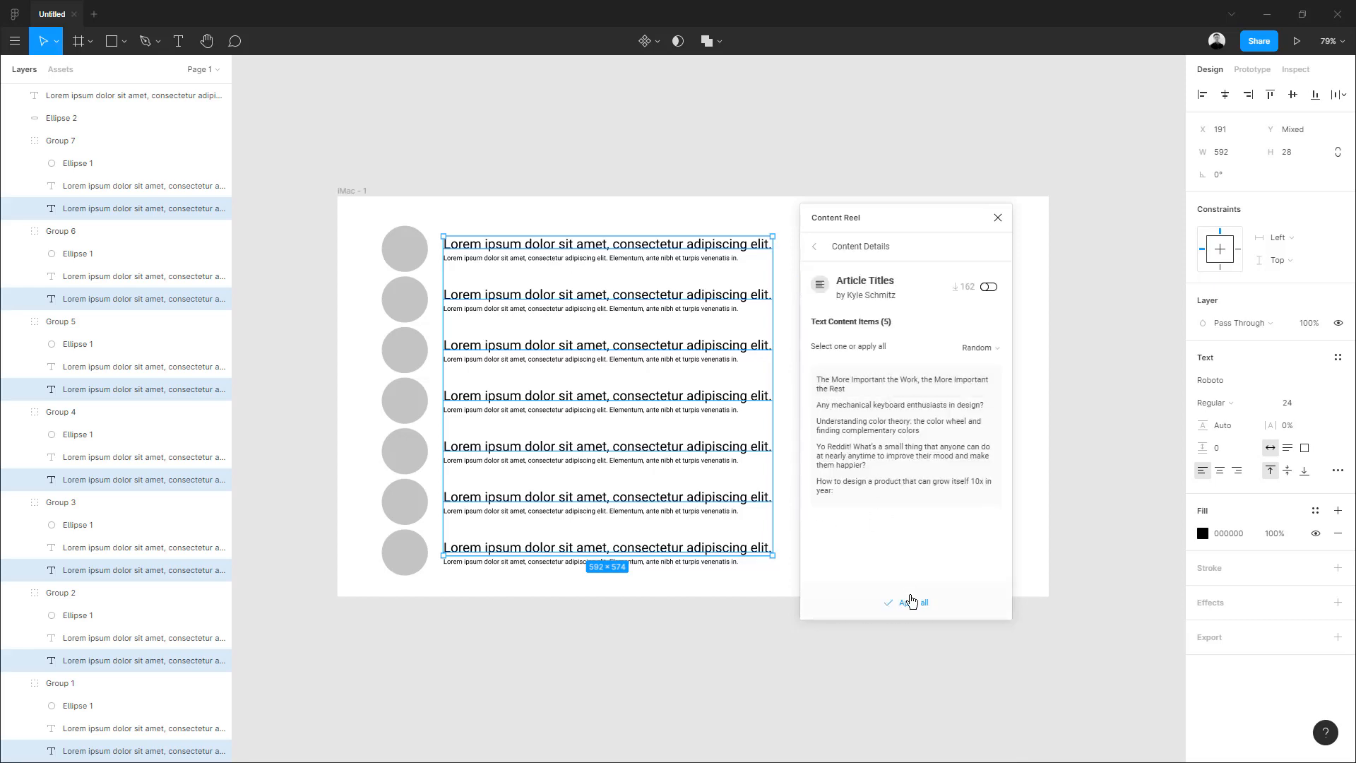
click(911, 602)
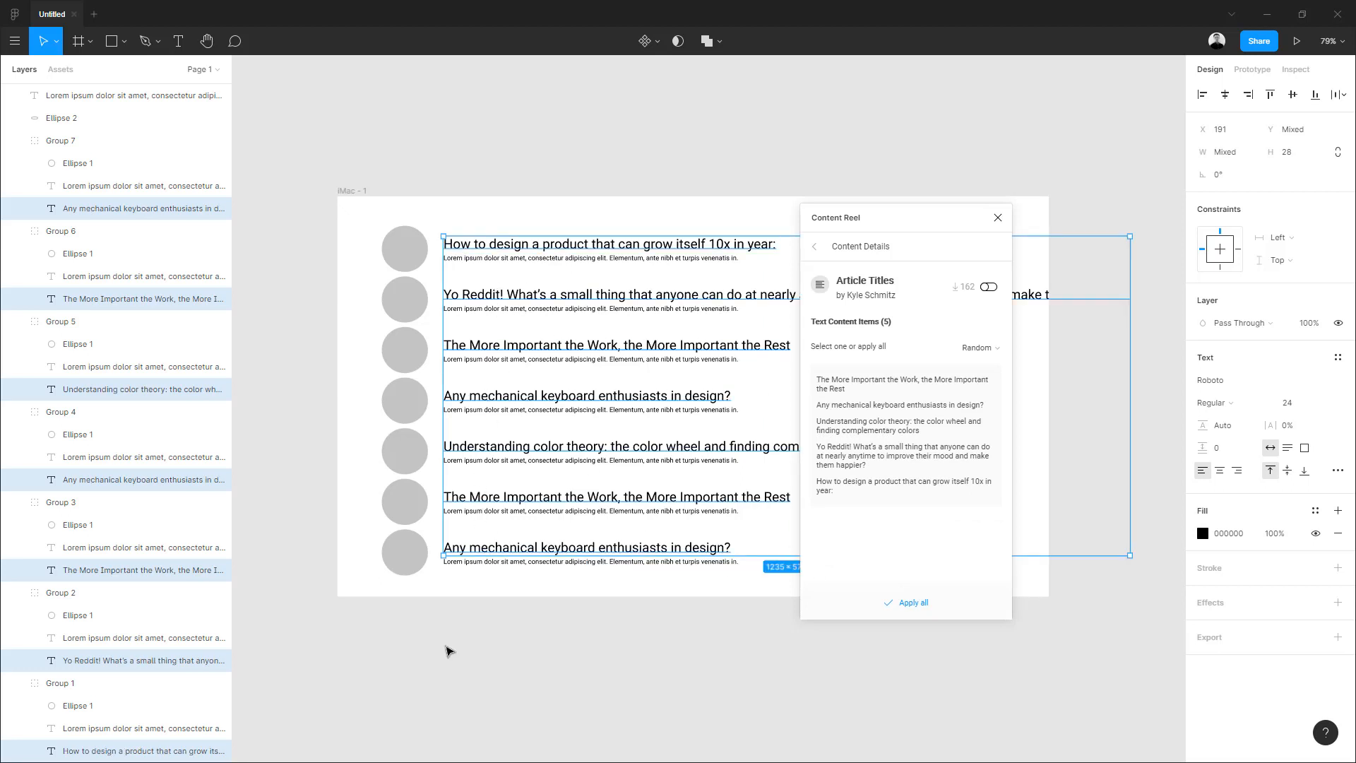
Fill the seven grey circles beside the headings with images from Microsoft's Avatars set in the Content Library.
drag(441, 529, 410, 312)
shift+click(404, 299)
shift+click(404, 248)
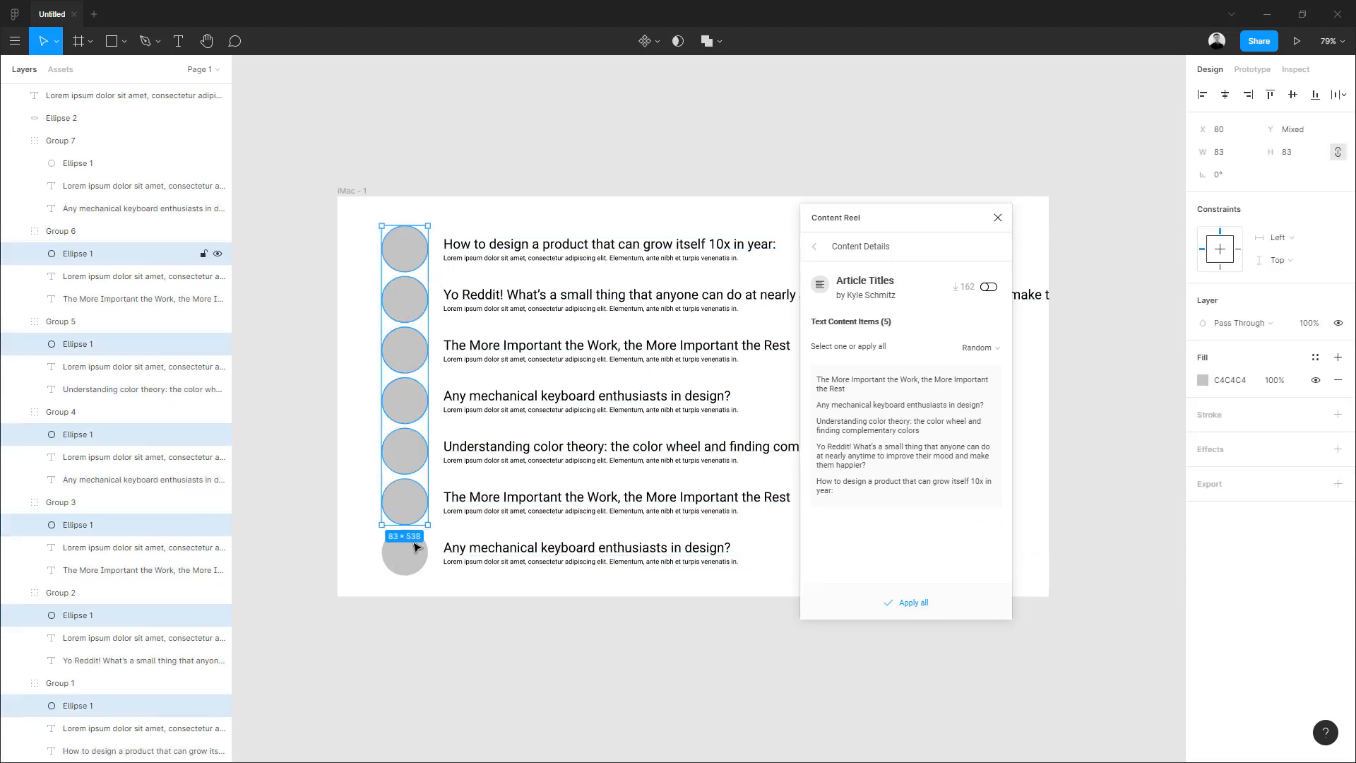
shift+click(404, 549)
click(814, 247)
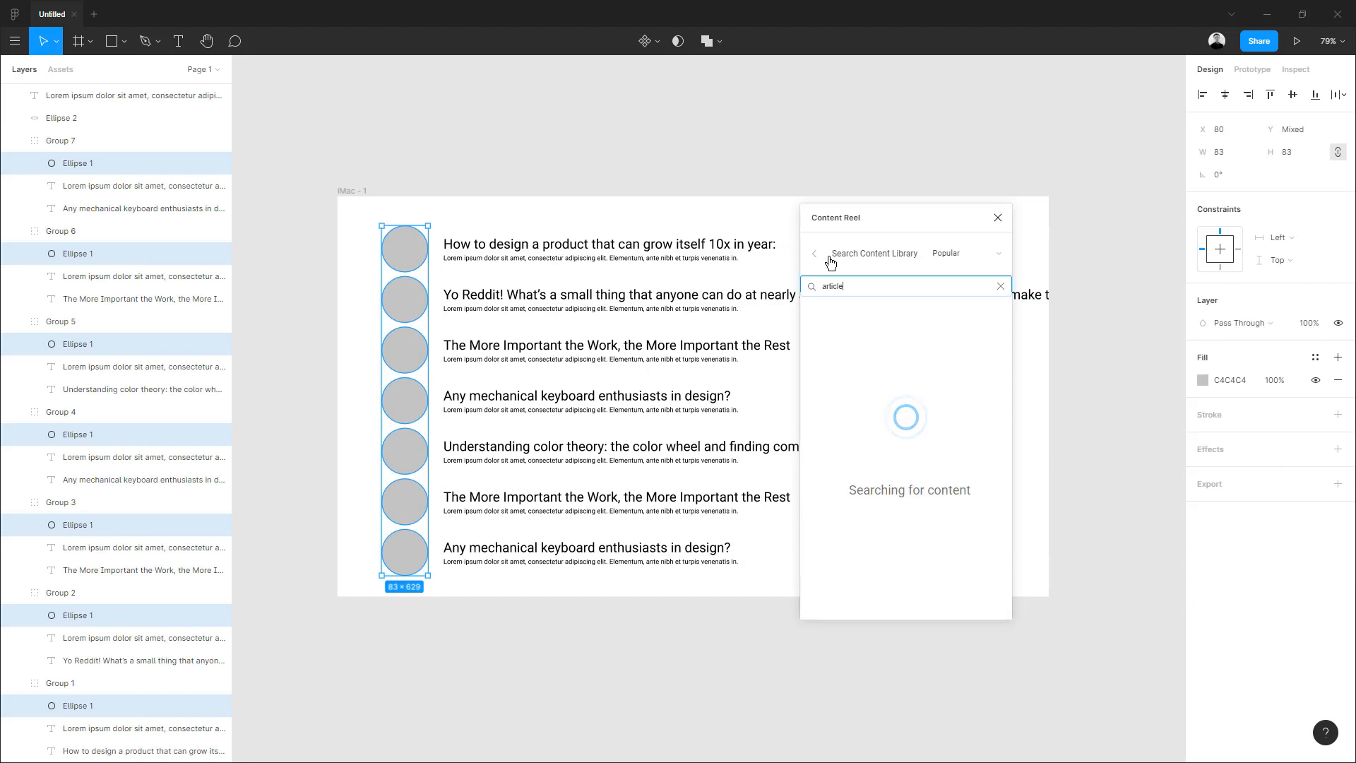
click(1001, 287)
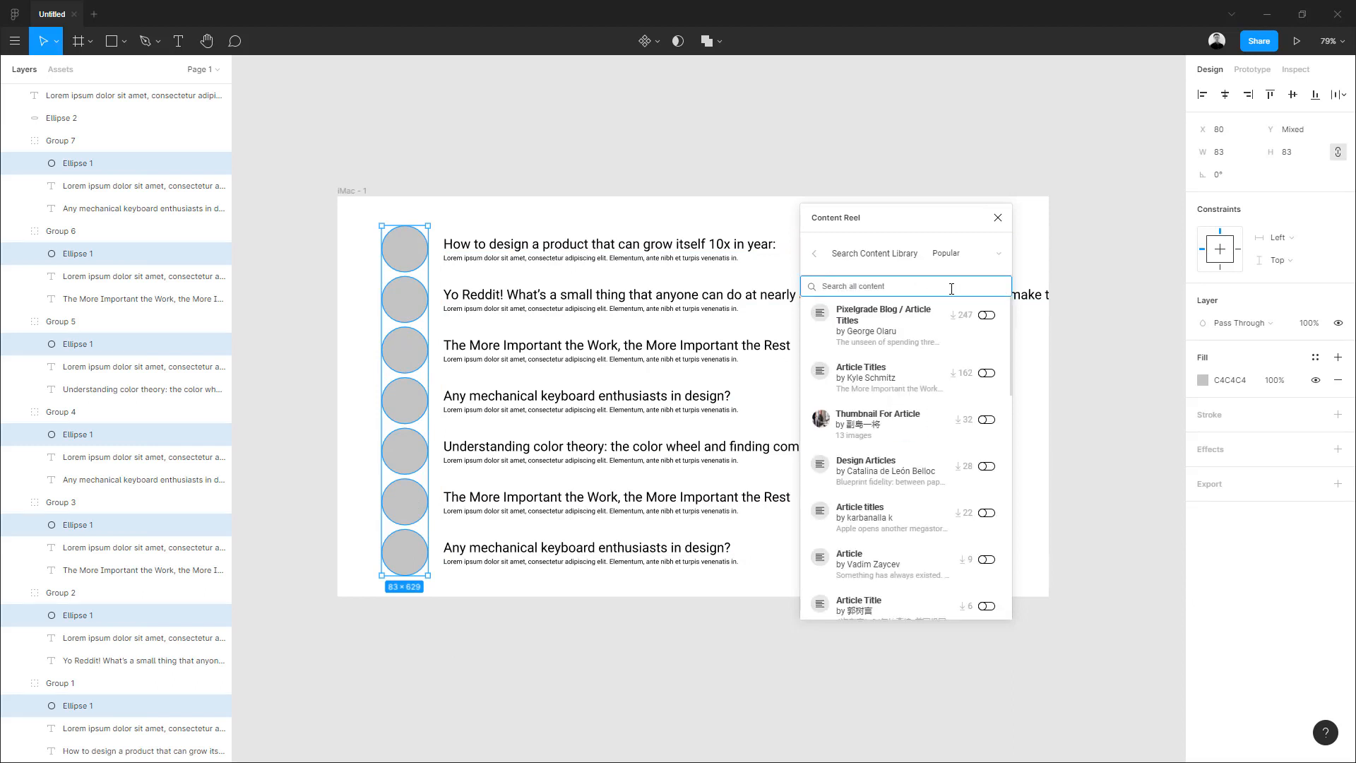
click(818, 261)
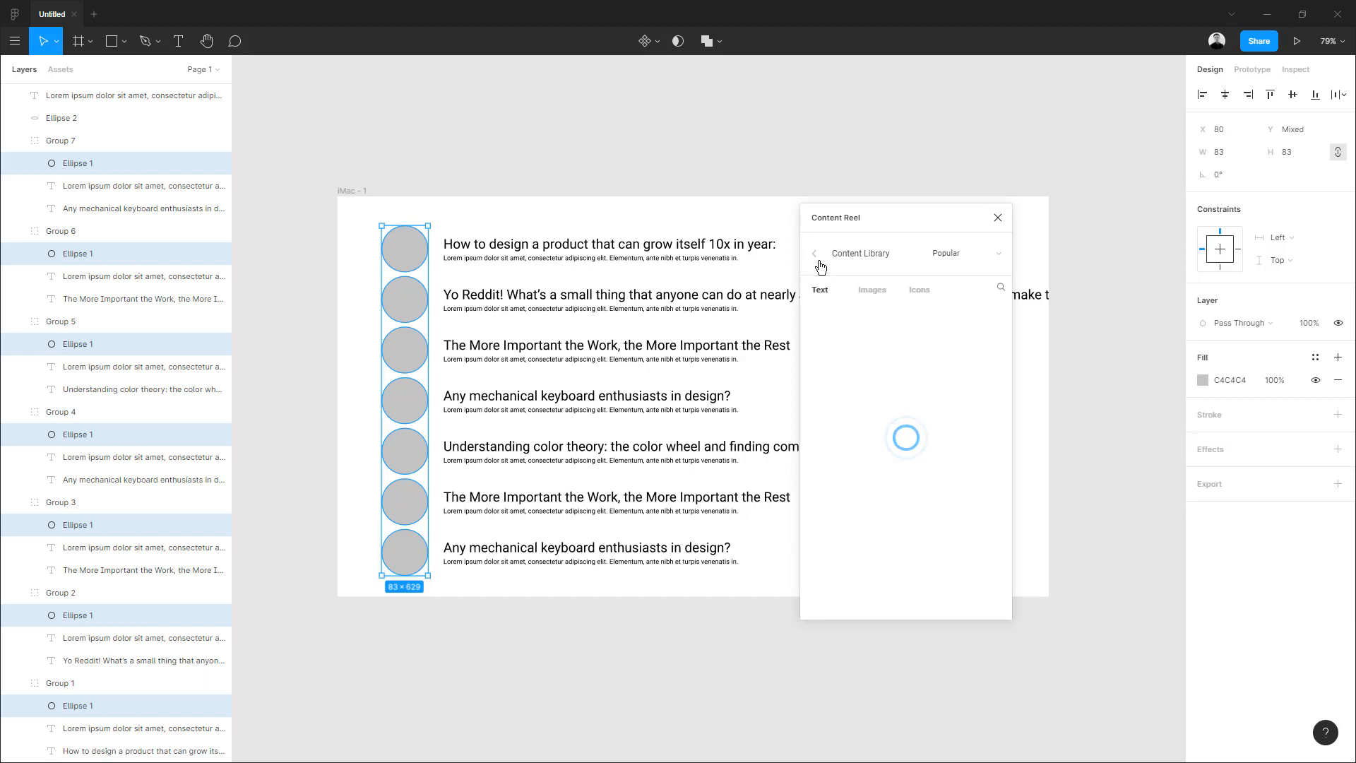
click(872, 290)
click(859, 333)
click(907, 602)
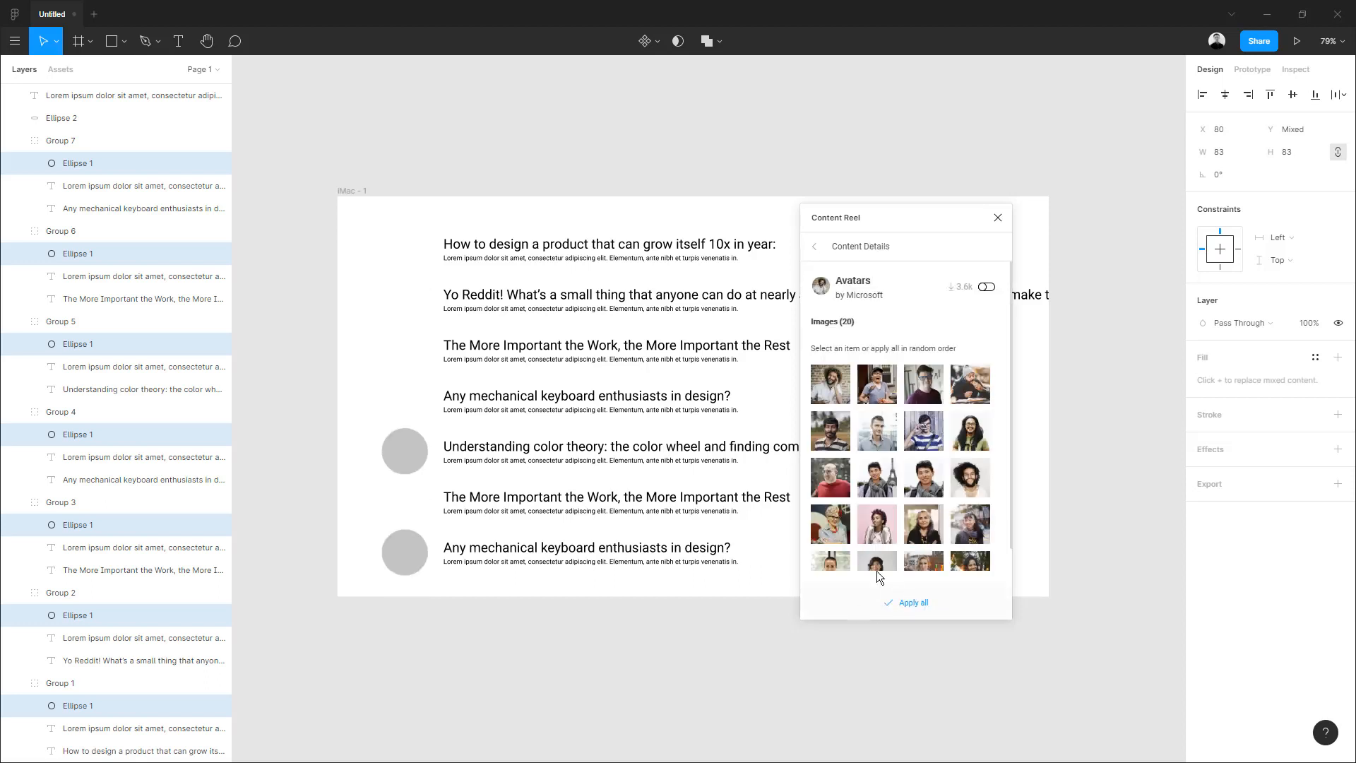
Browse the image and icon sets offered in the Content Library.
click(815, 246)
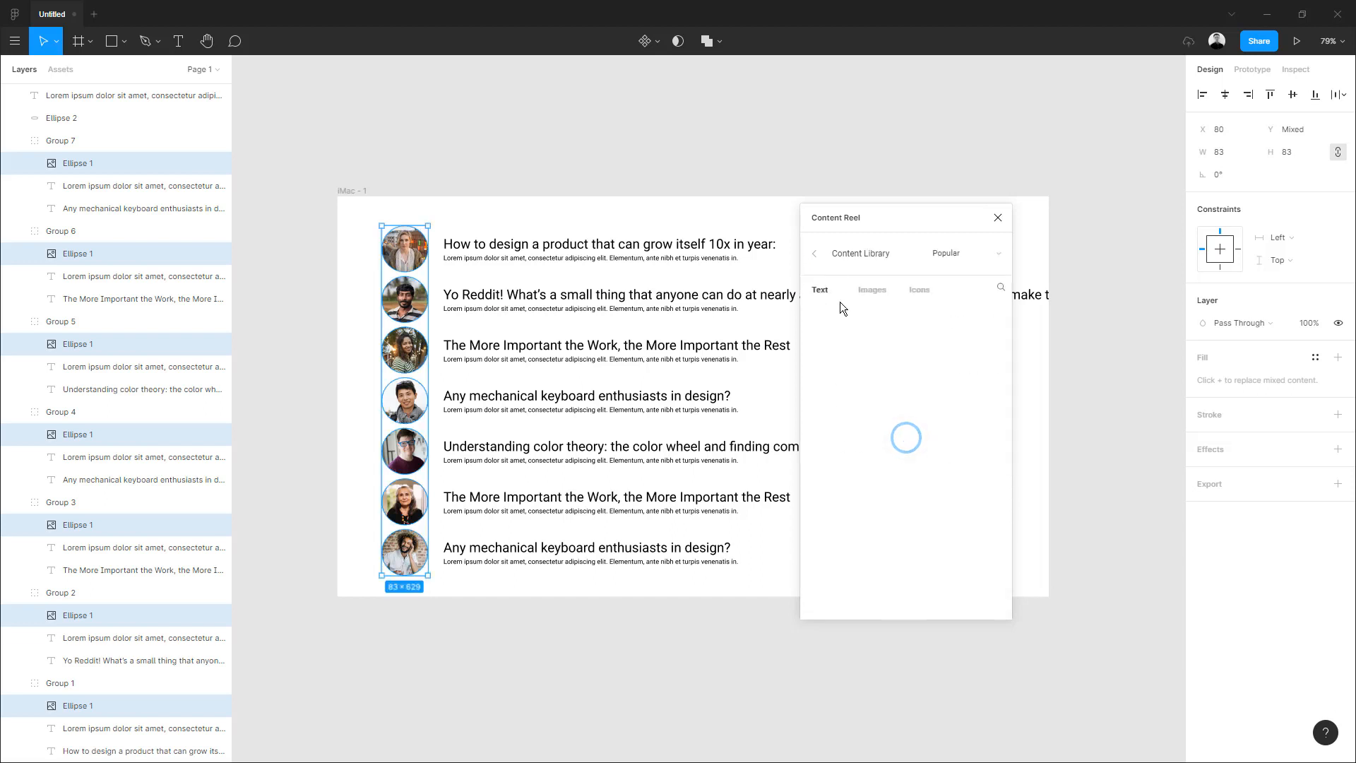
click(878, 294)
click(919, 296)
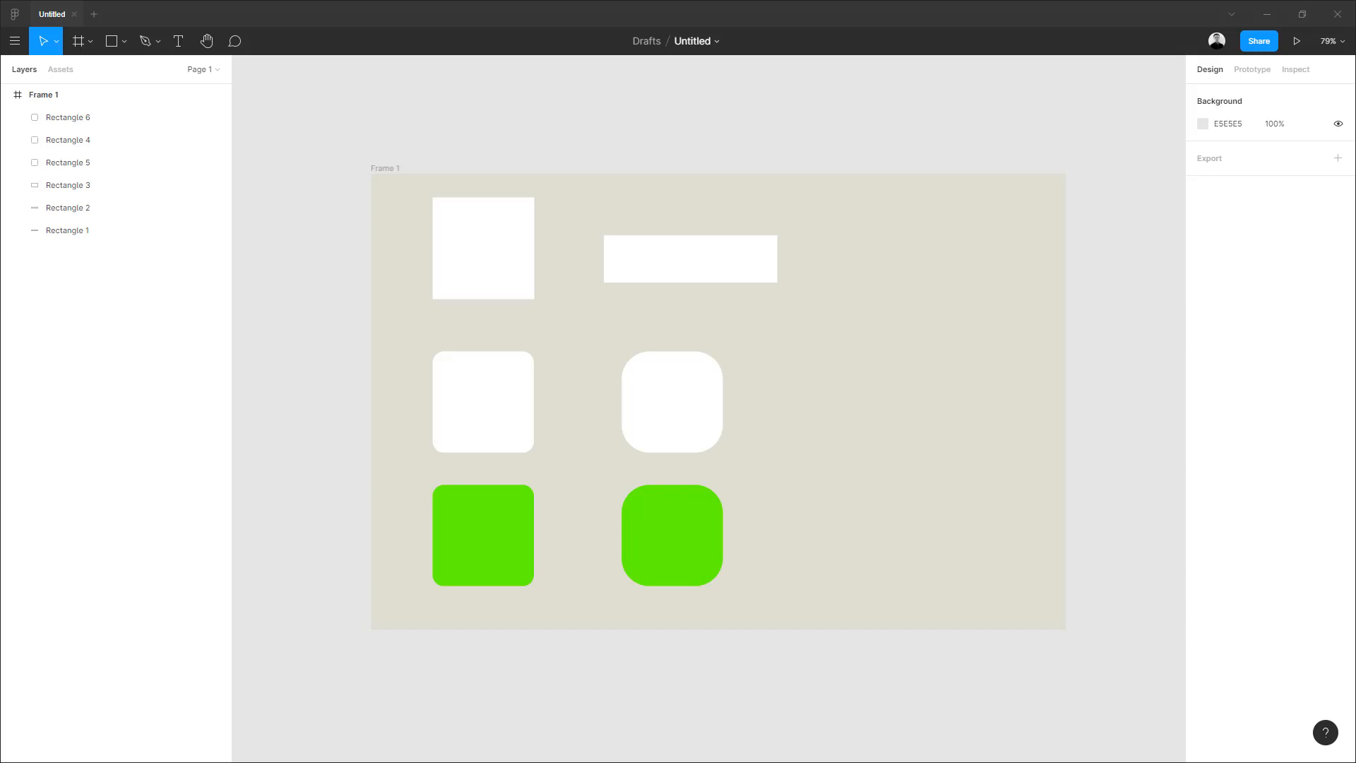
Apply a Large shadow to the two uppermost white rectangles with the Shadow picker plugin, and check the square's effects.
click(463, 248)
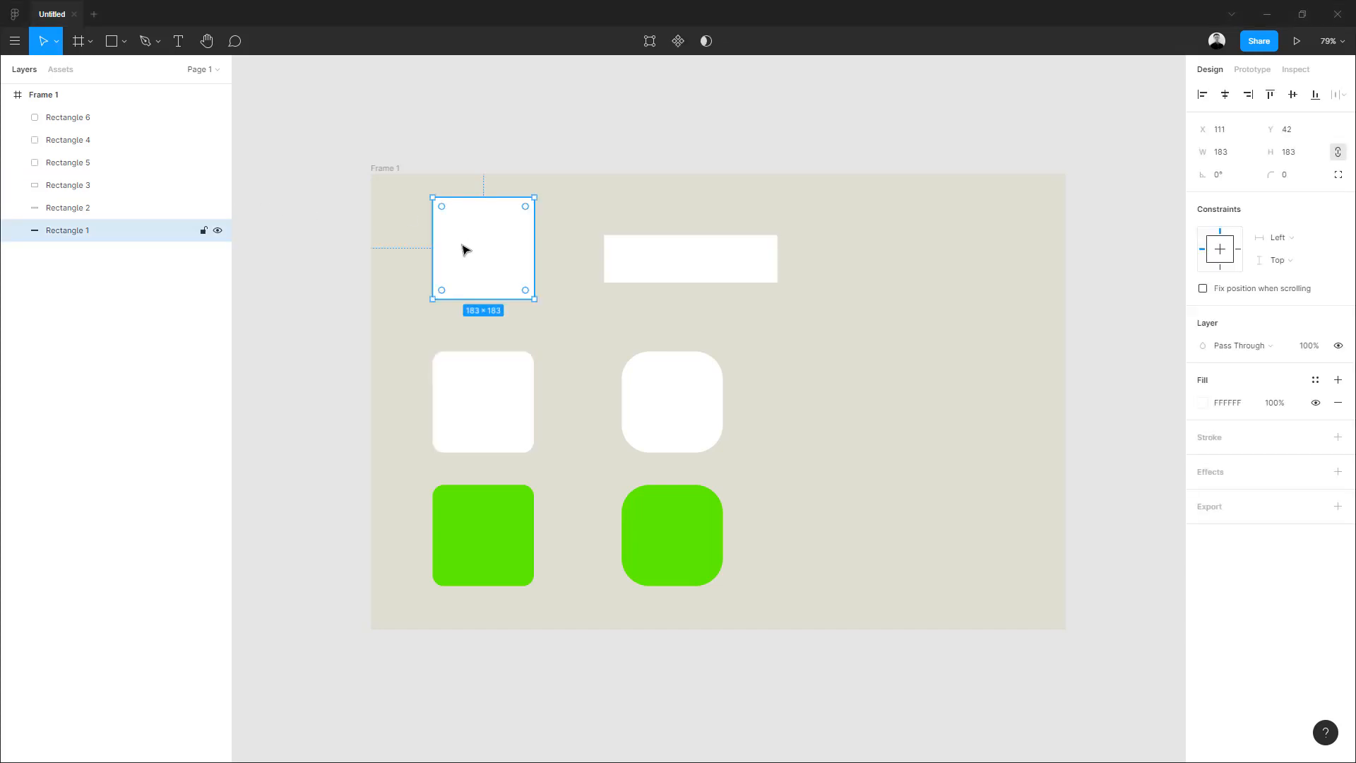
drag(409, 229, 677, 319)
click(14, 41)
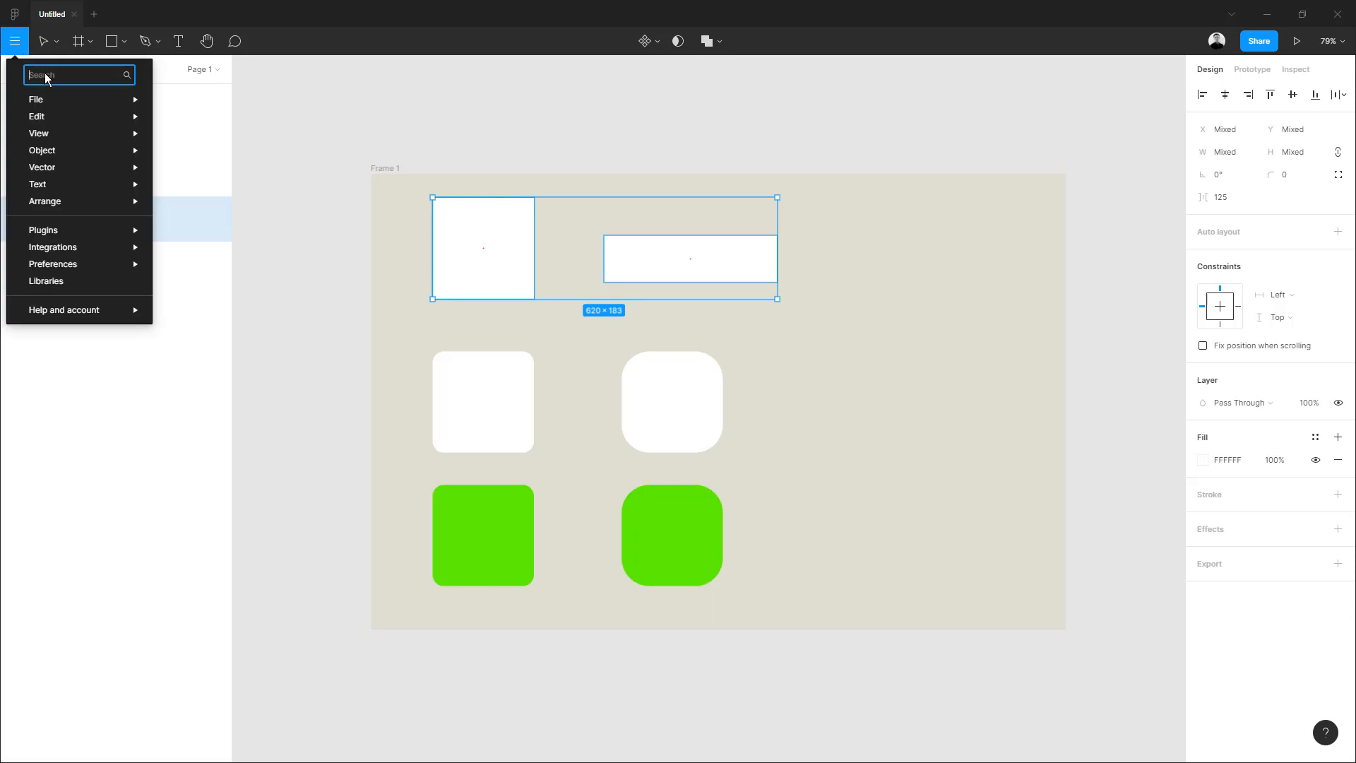
text(sha)
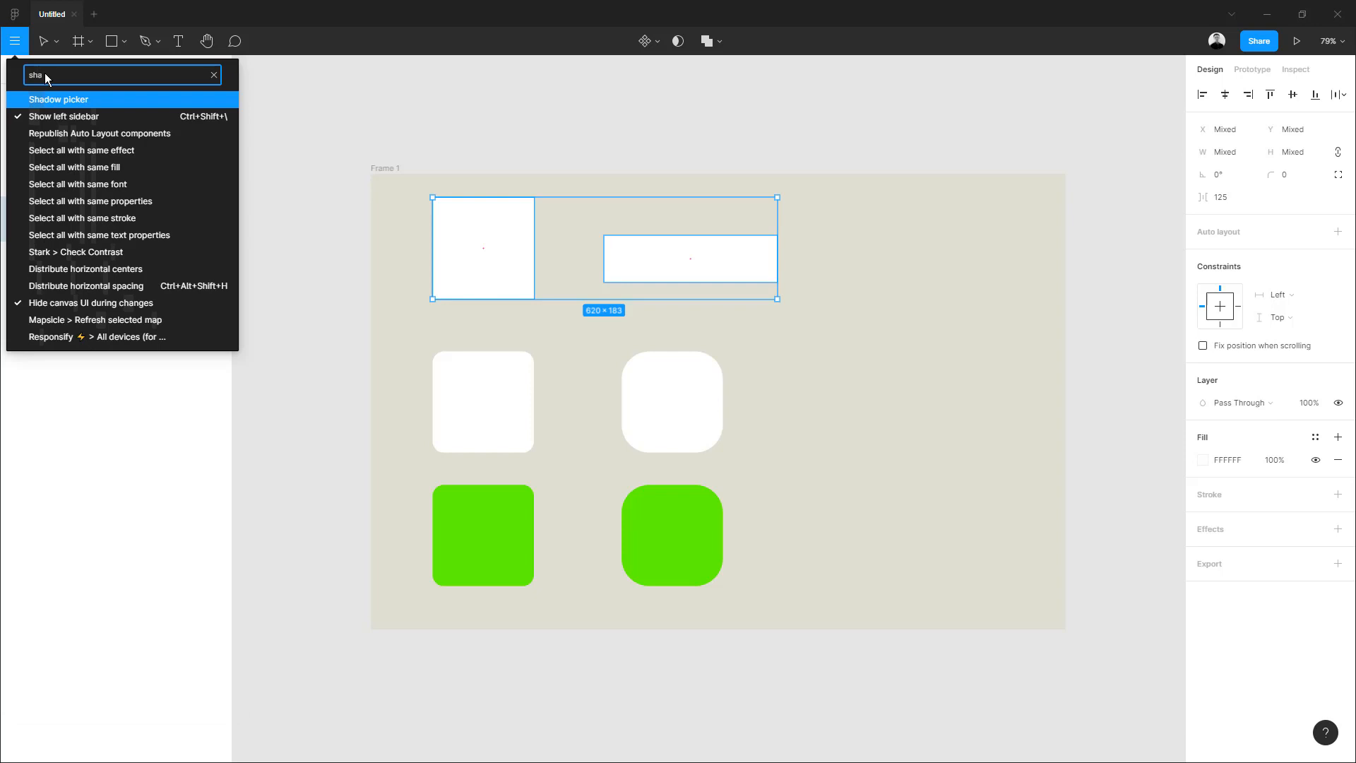
key(Return)
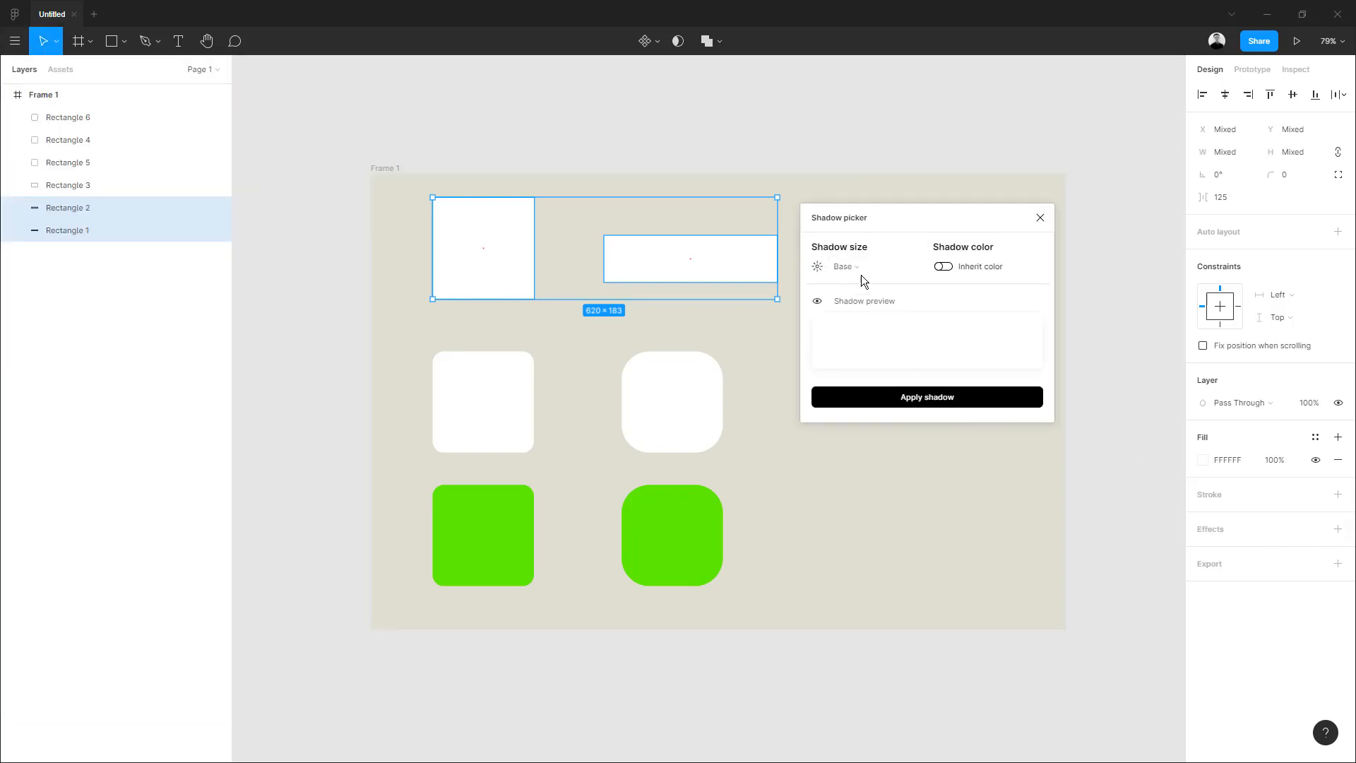
click(896, 269)
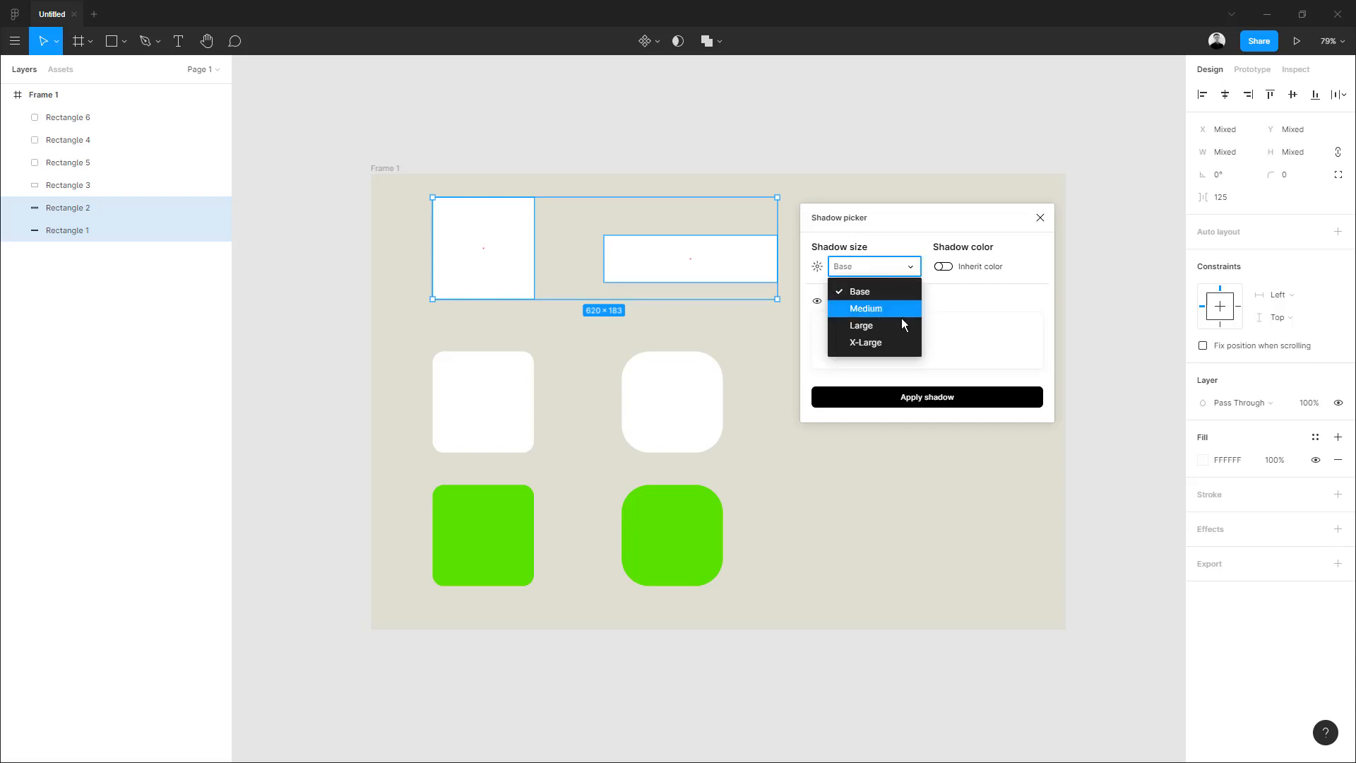
click(855, 328)
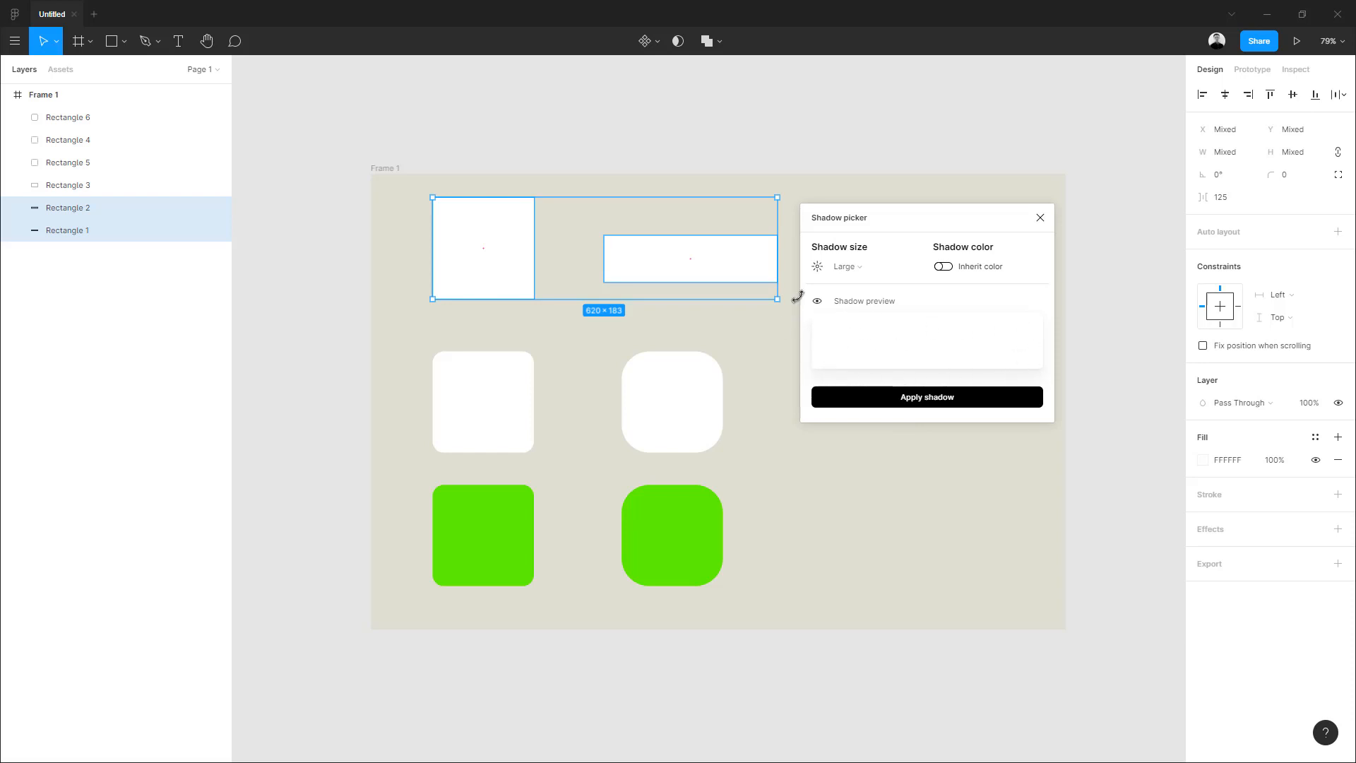
click(940, 397)
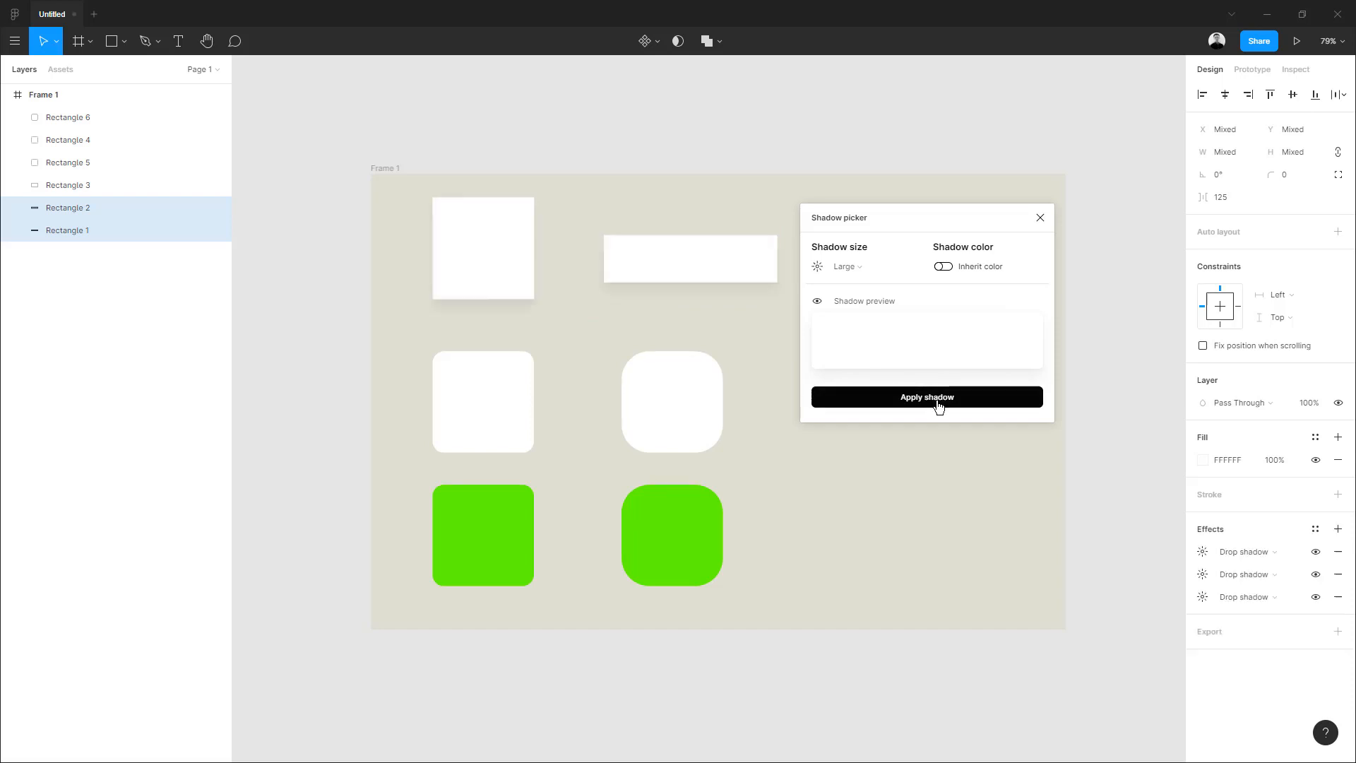
click(630, 352)
click(521, 279)
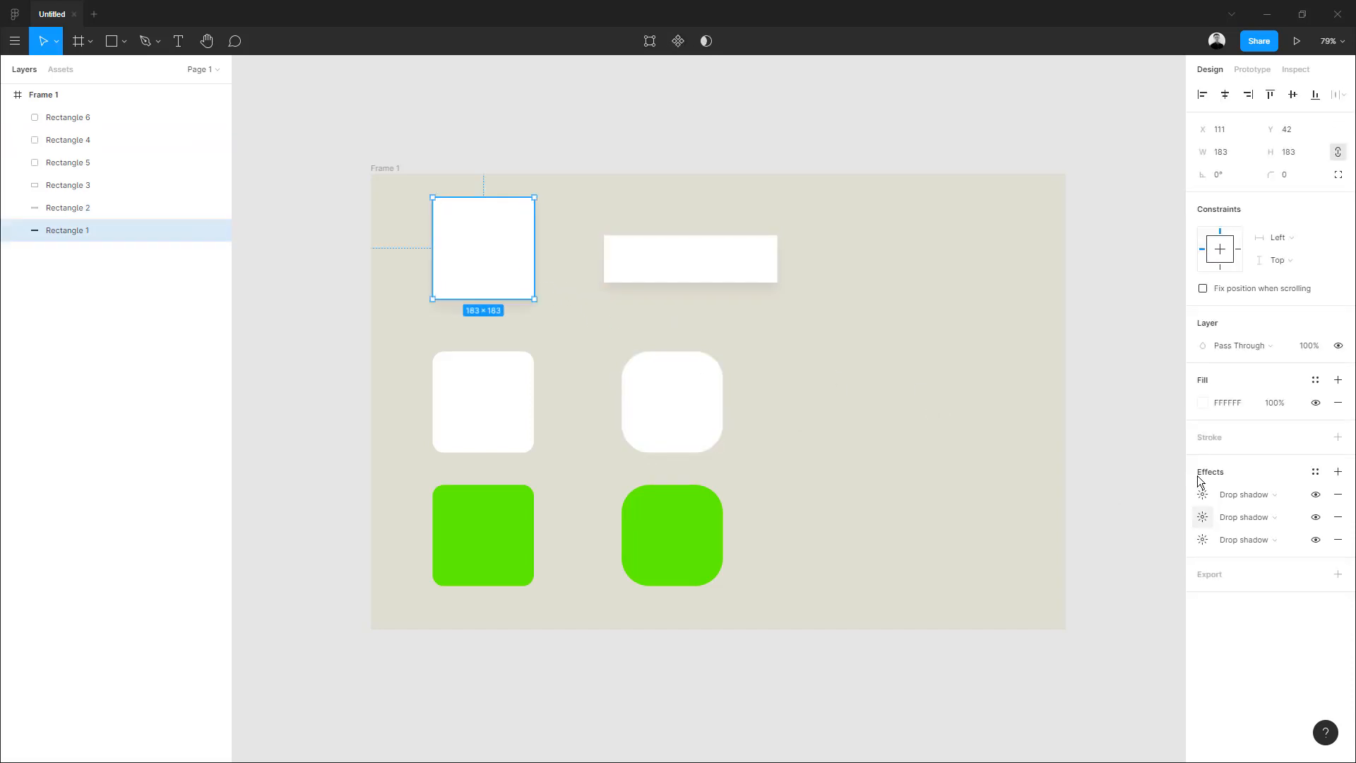
click(427, 333)
Apply a Large shadow with inherited color to the two green rounded squares using Shadow picker, and inspect it up close.
drag(404, 499, 731, 586)
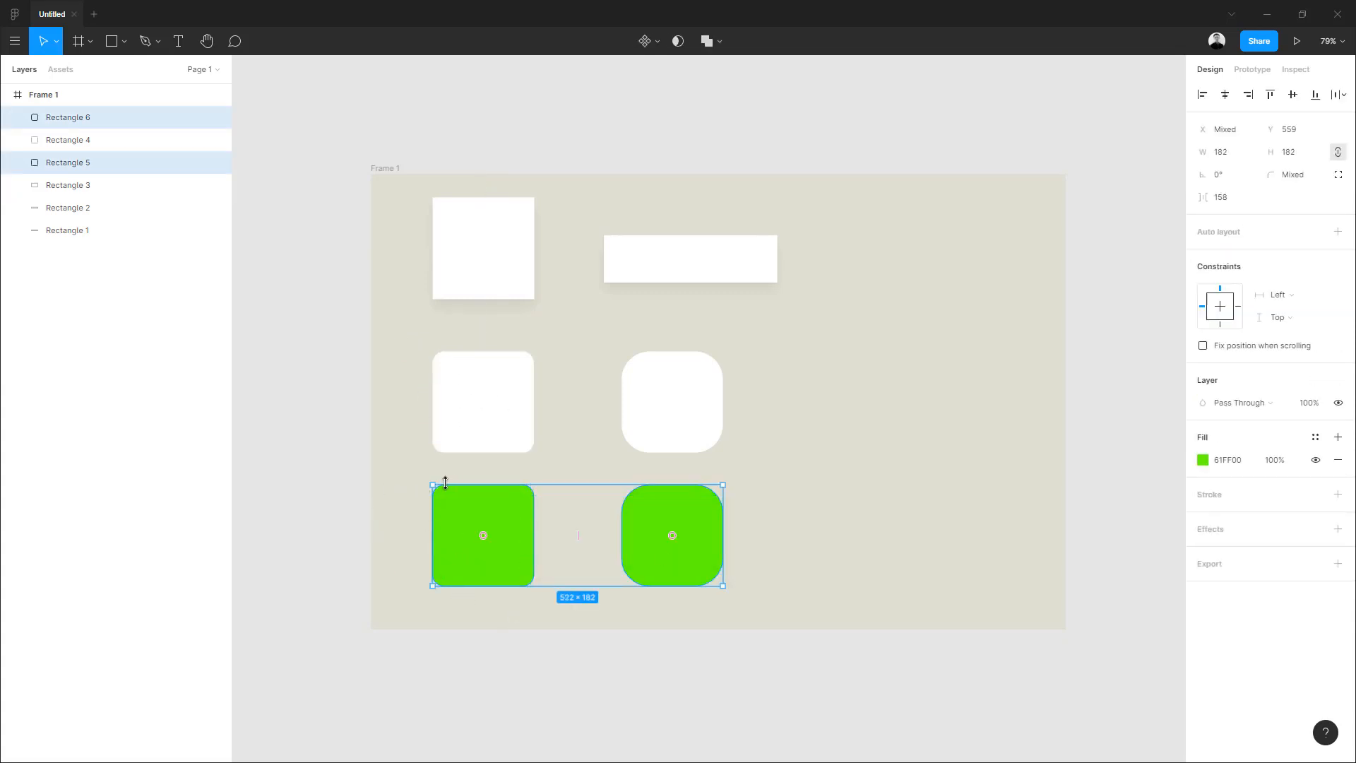
click(14, 43)
text(shadow)
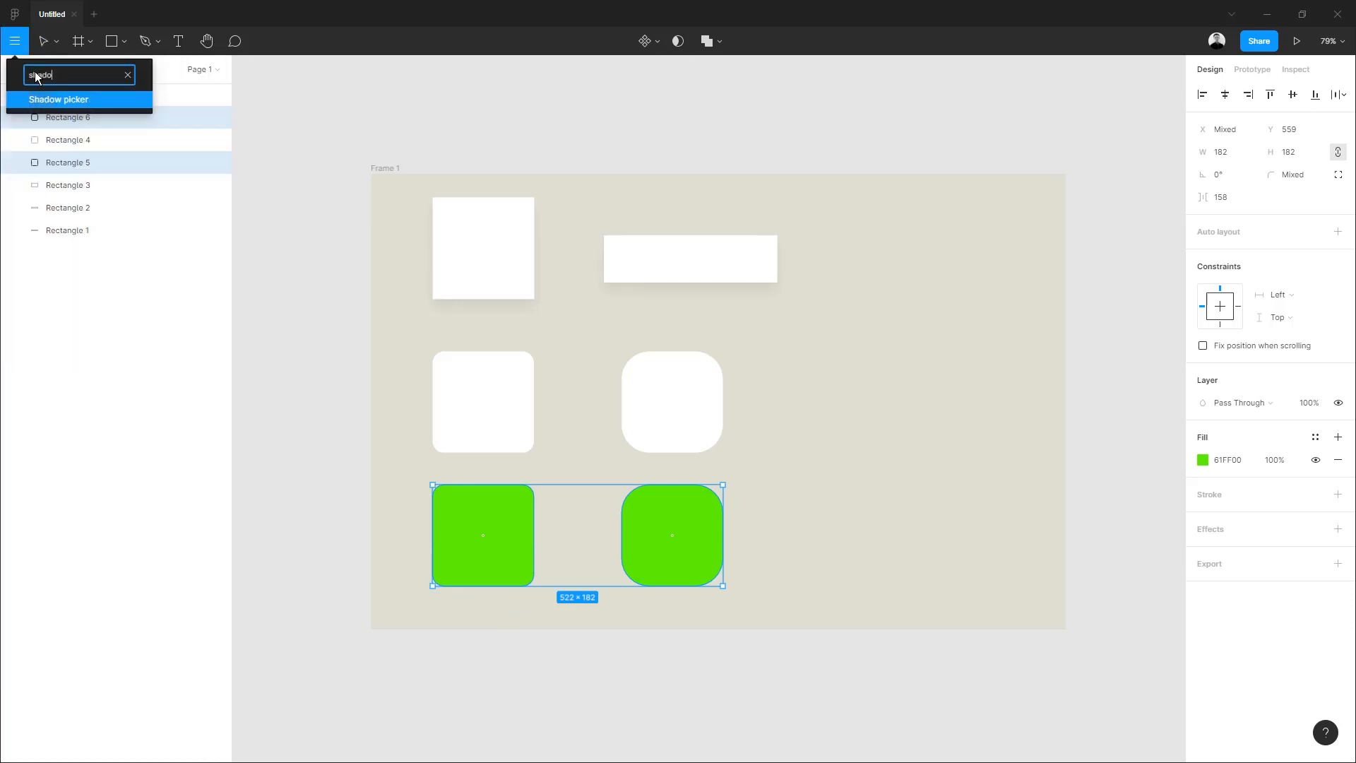
click(83, 99)
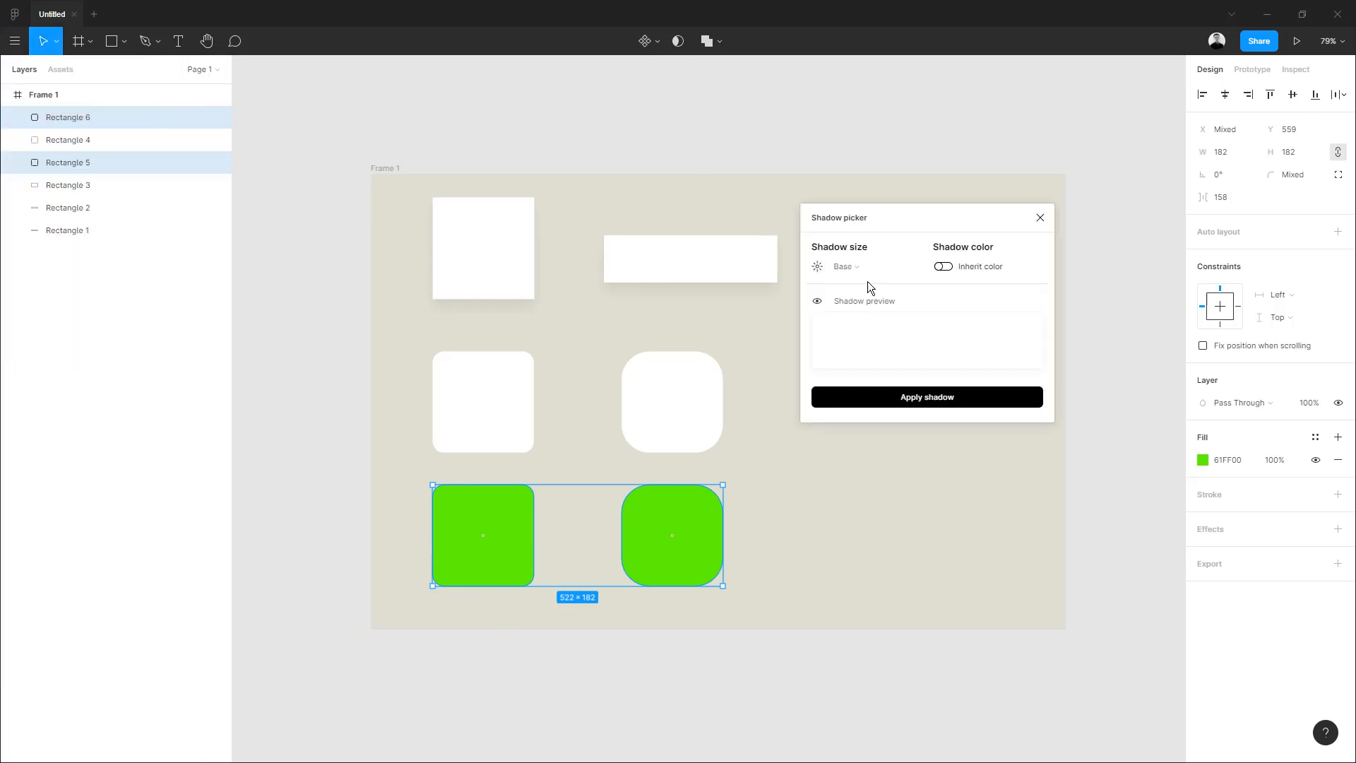
click(892, 272)
click(880, 325)
click(943, 267)
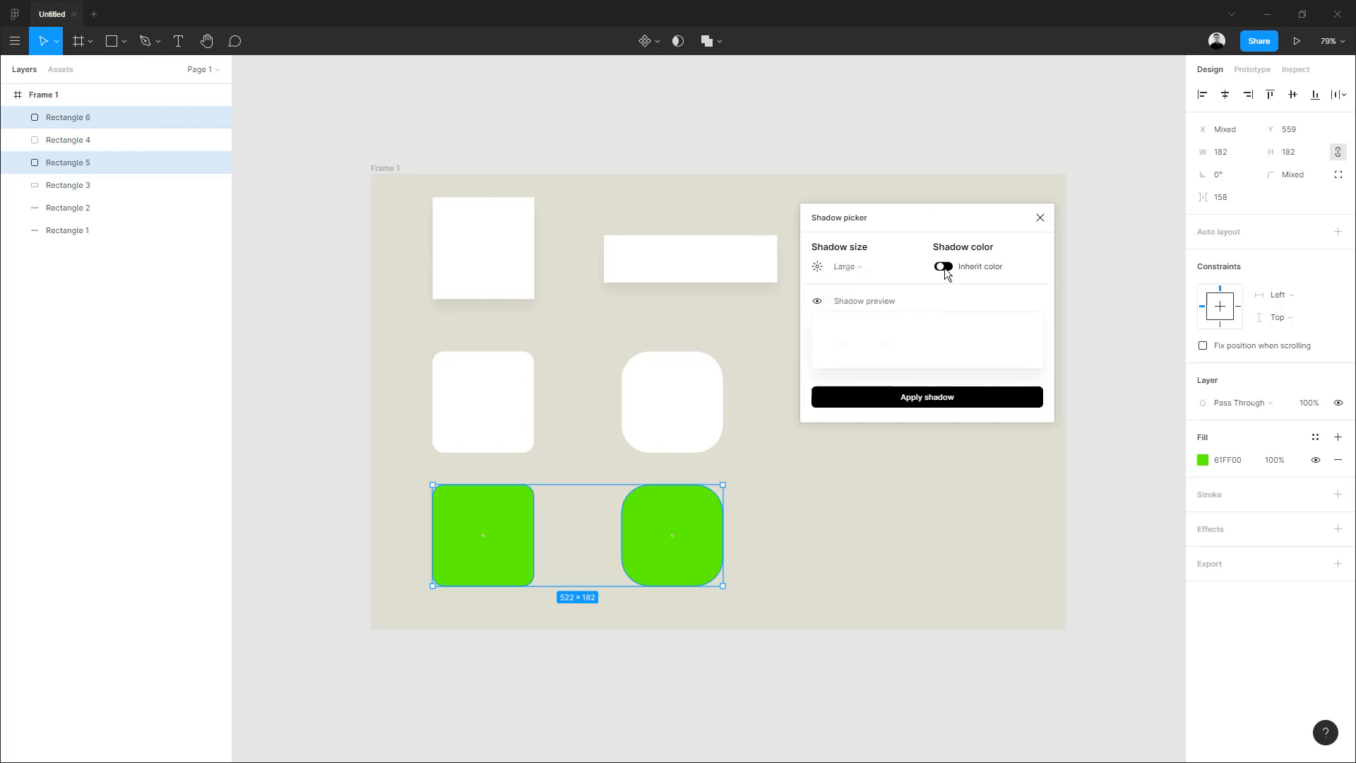
click(913, 397)
click(818, 596)
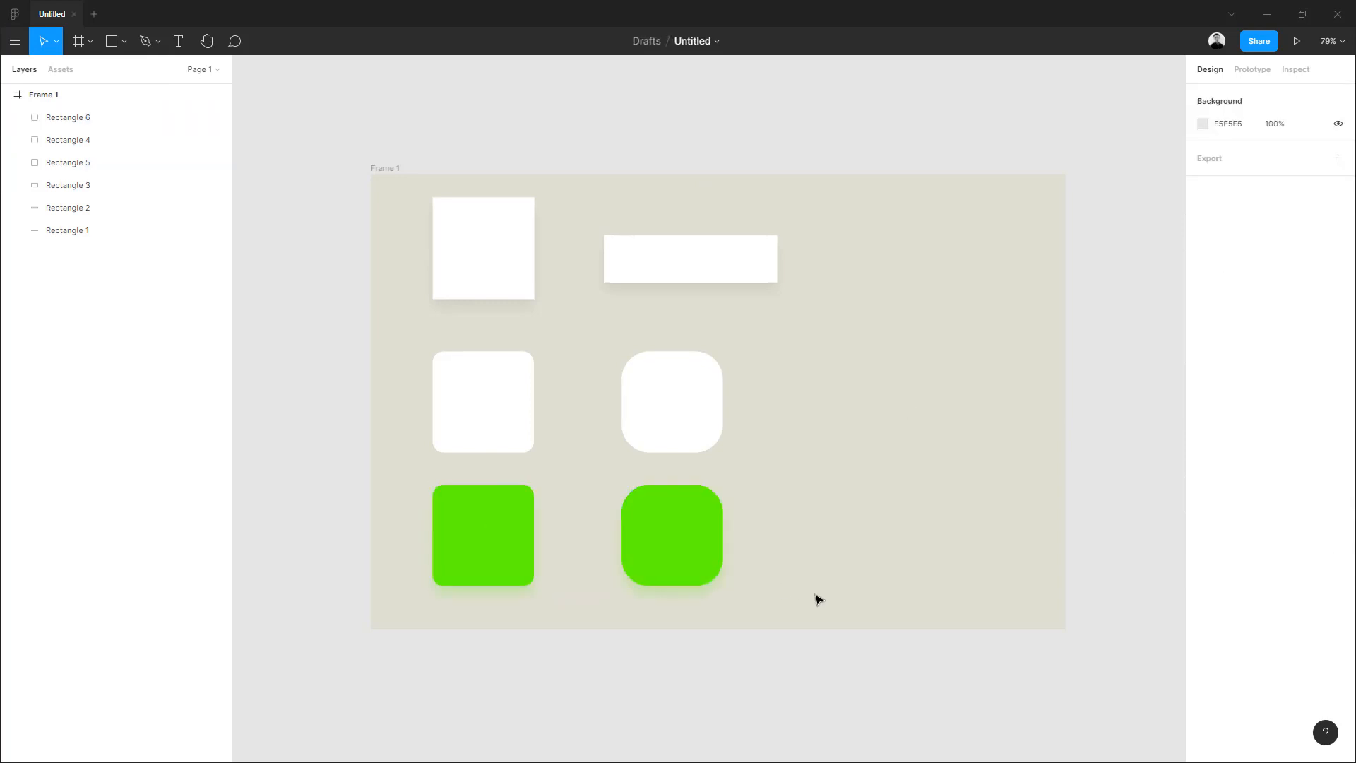
ctrl+scroll(706, 601, up, 5)
ctrl+scroll(709, 594, up, 5)
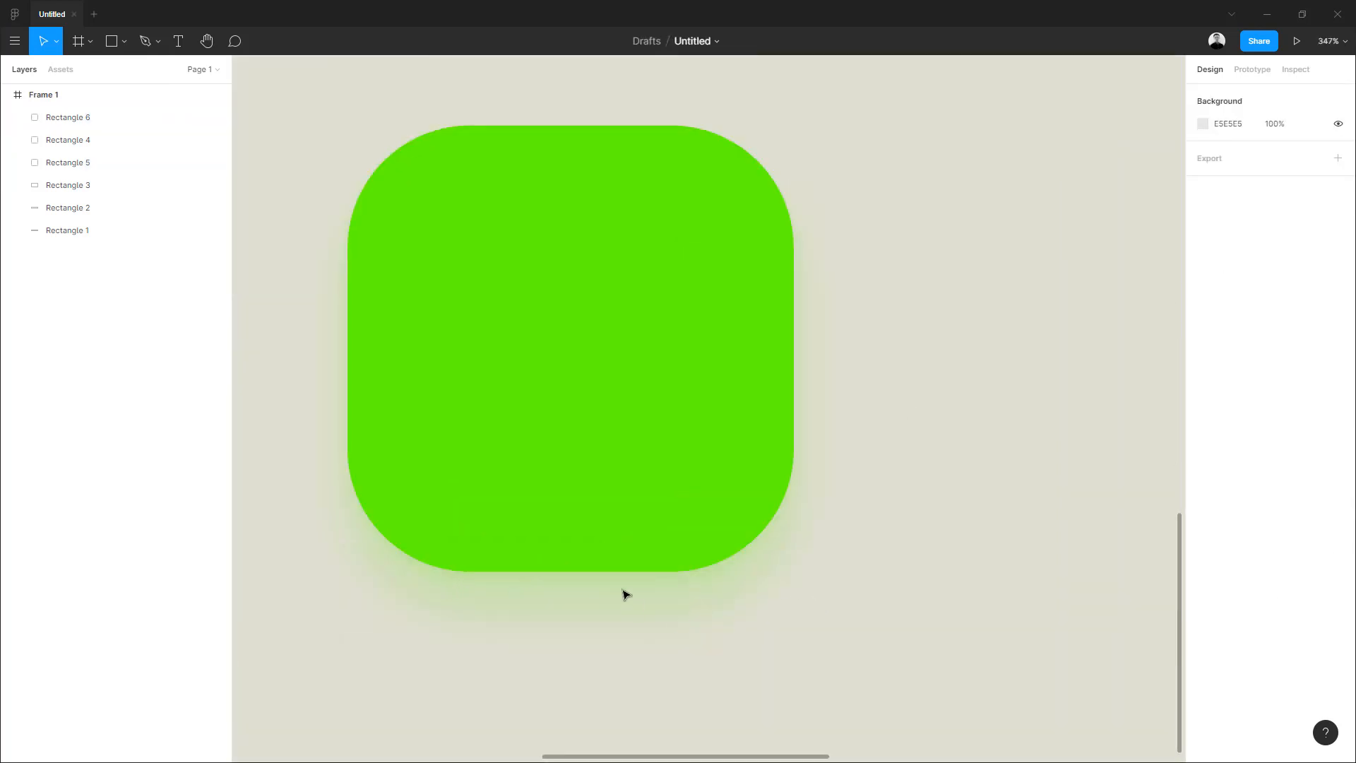
ctrl+scroll(819, 516, down, 6)
ctrl+scroll(819, 515, down, 8)
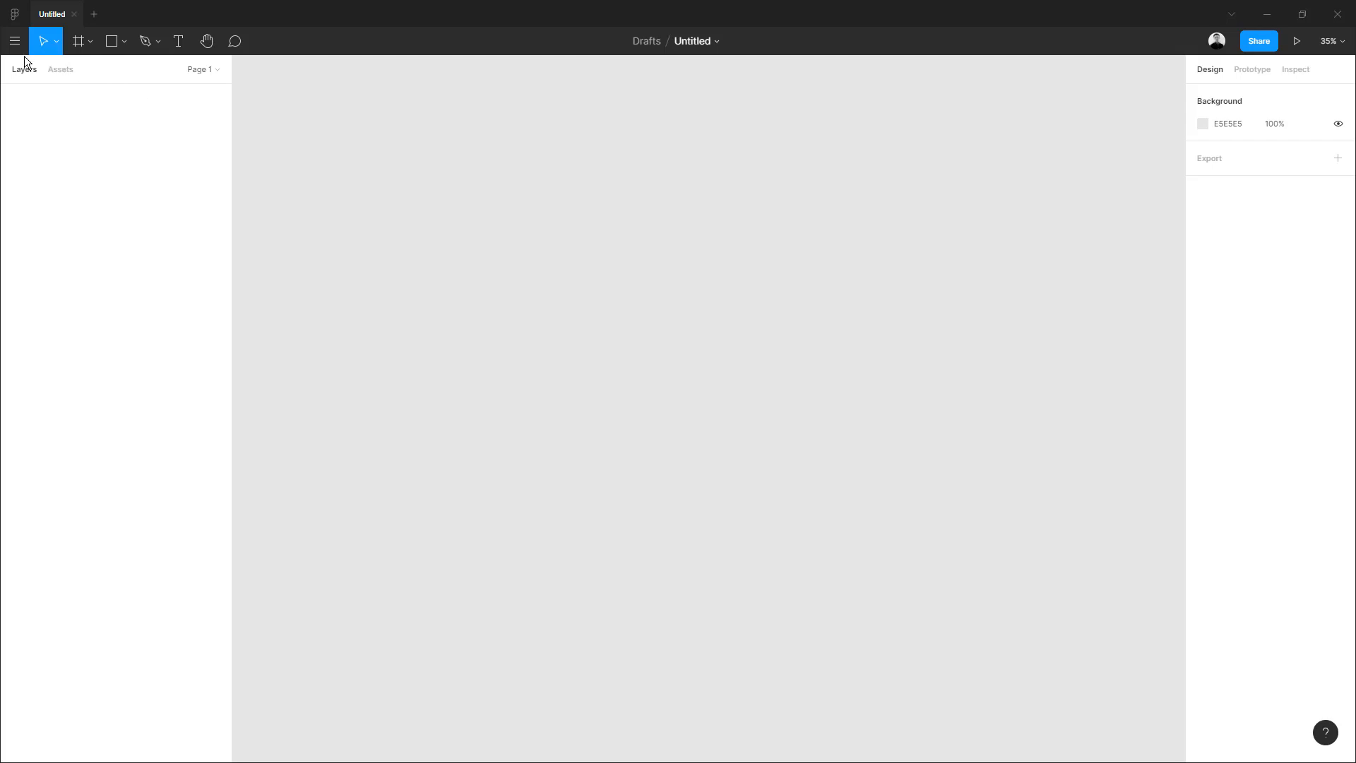
Run the Wireframe plugin and look through its Web, Mobile, Tablet and Kits categories.
click(14, 41)
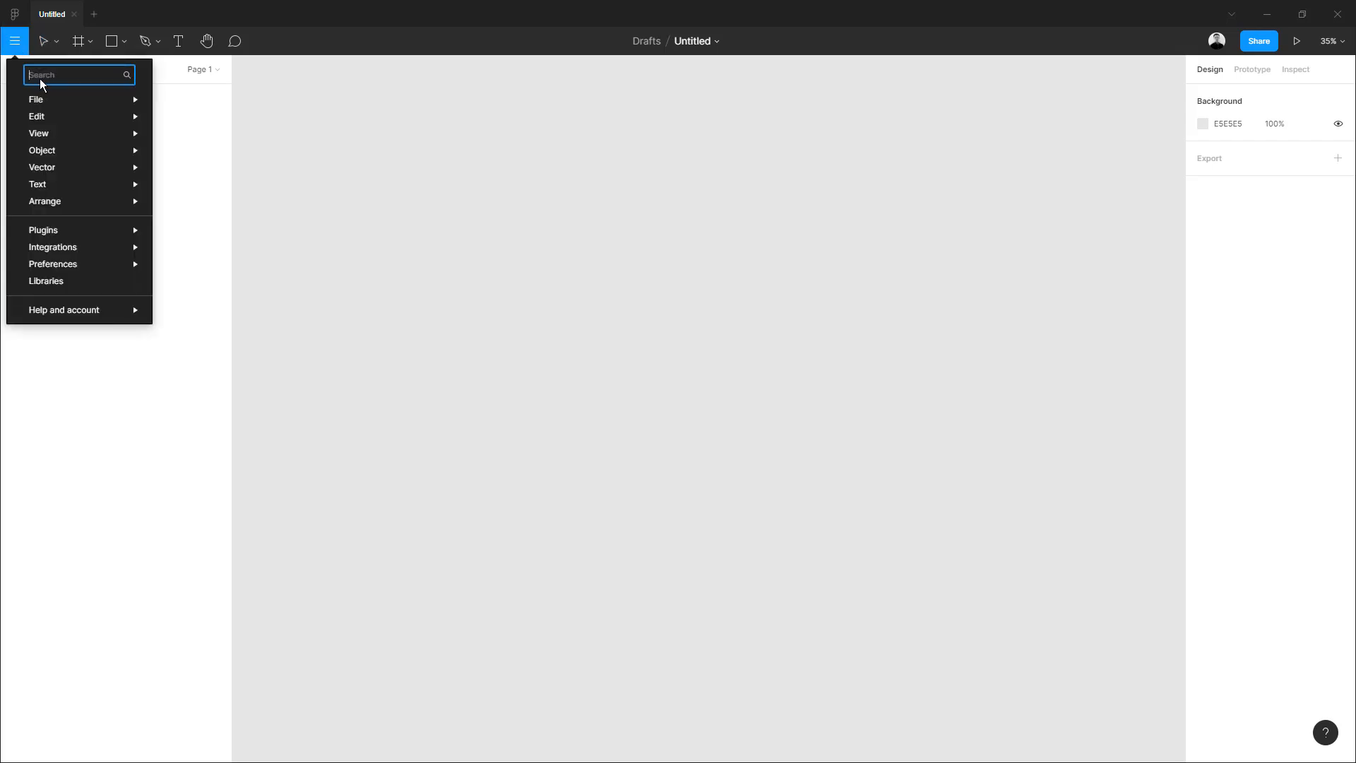
text(wire)
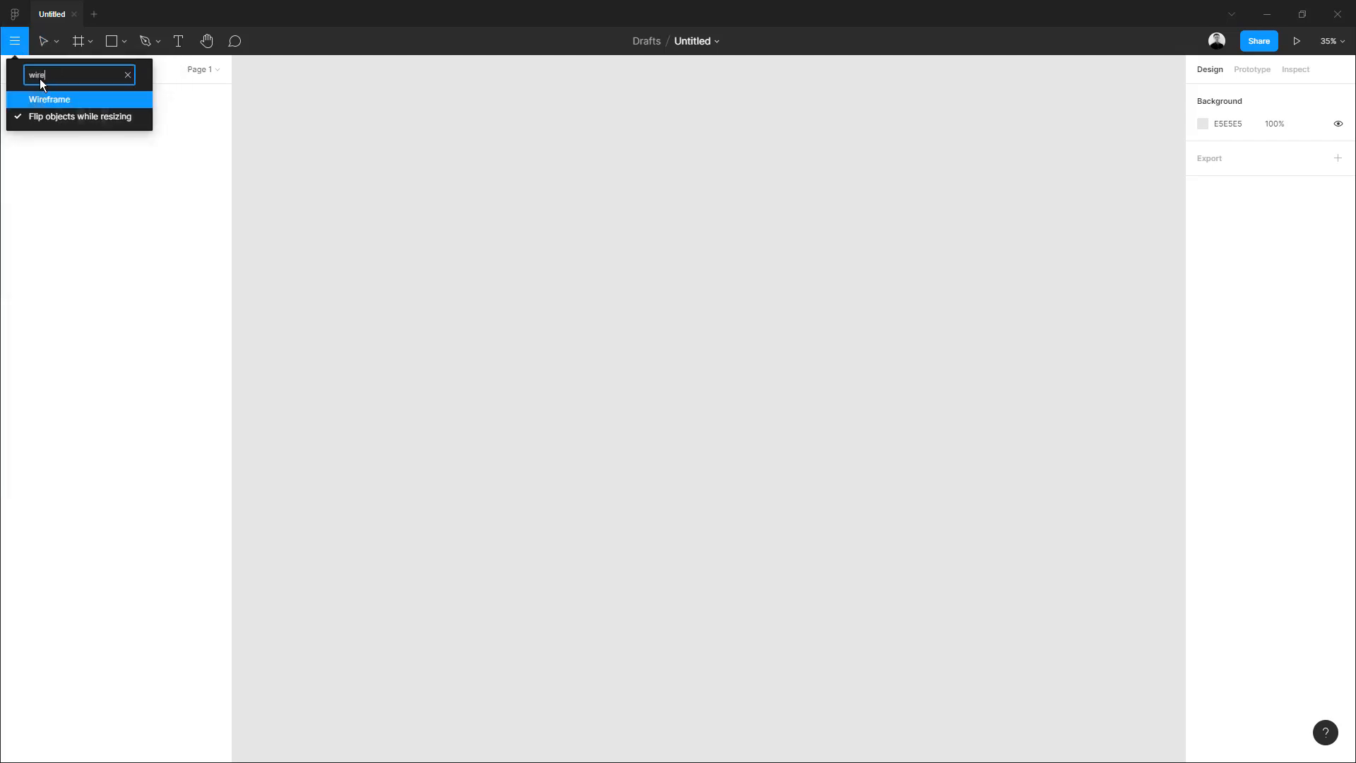
key(Return)
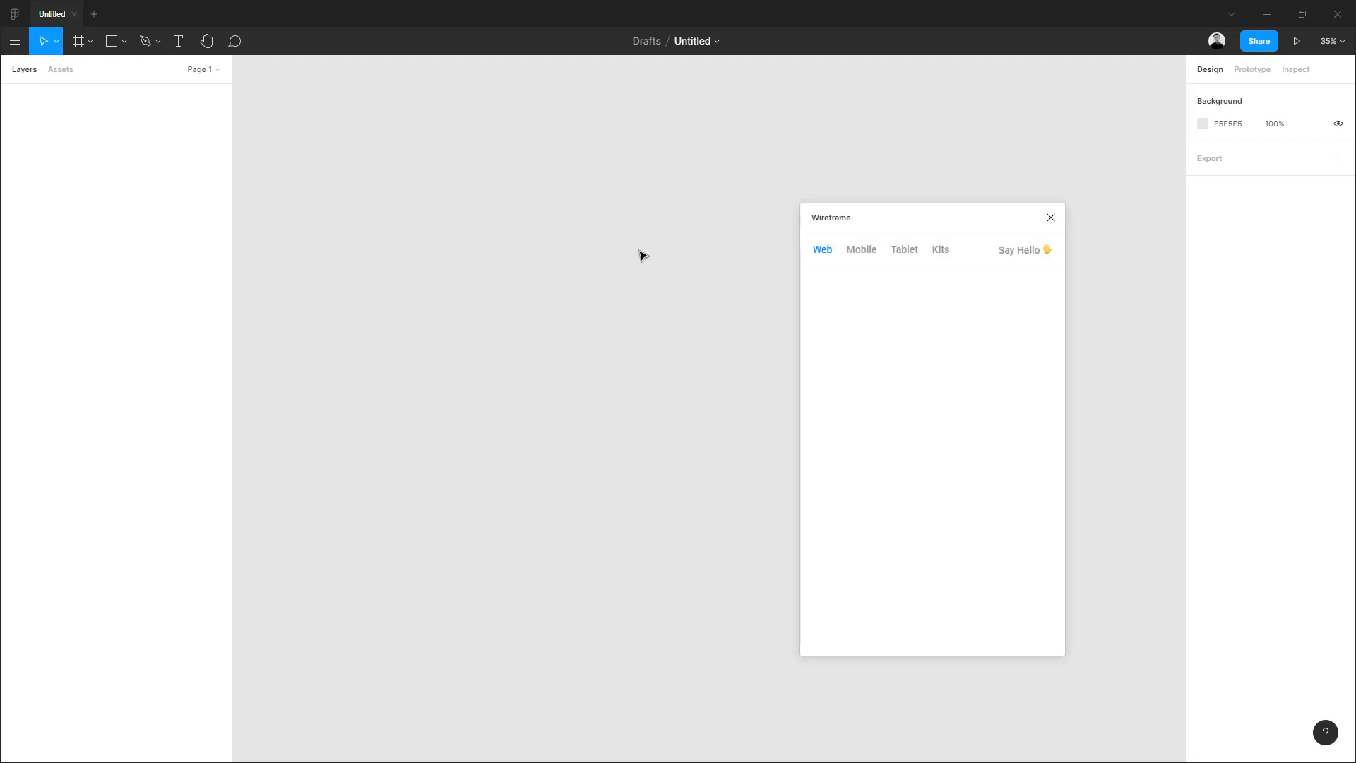
click(913, 222)
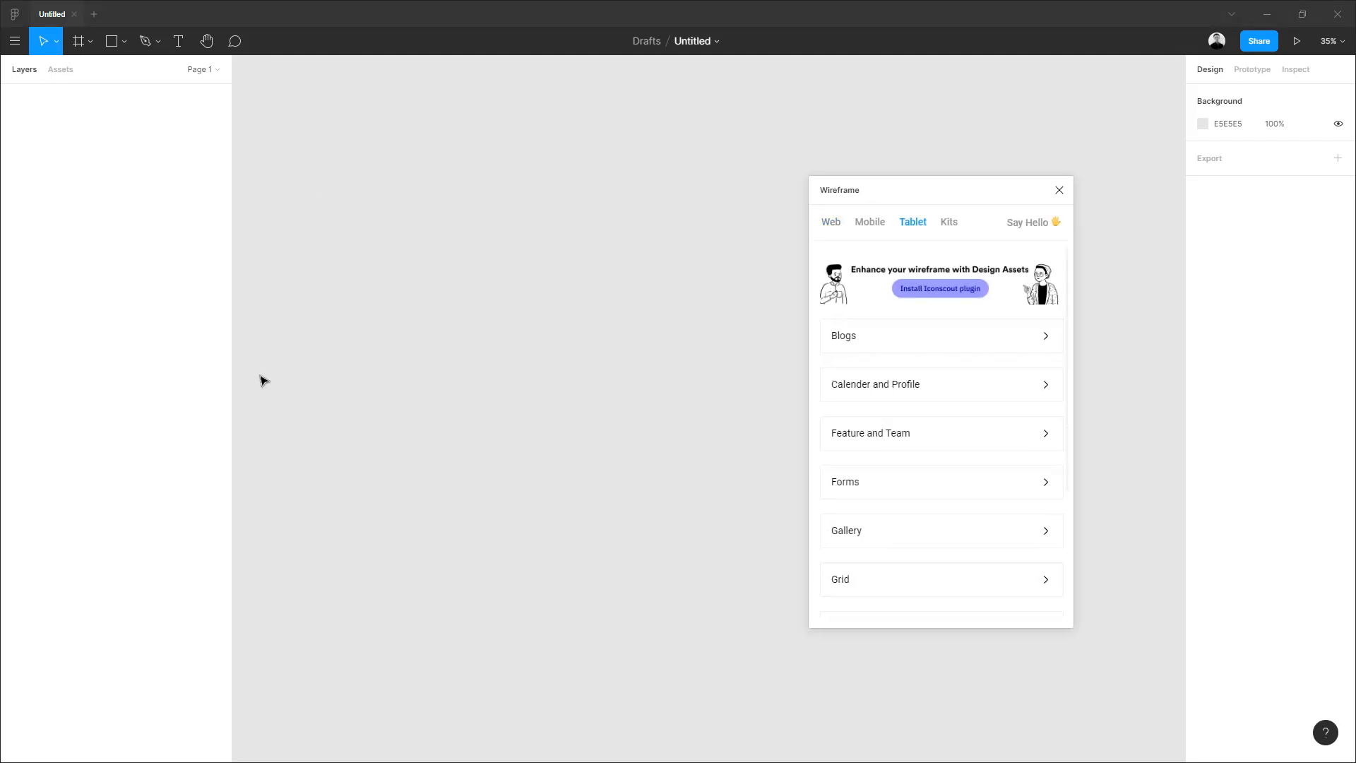
click(838, 231)
click(882, 234)
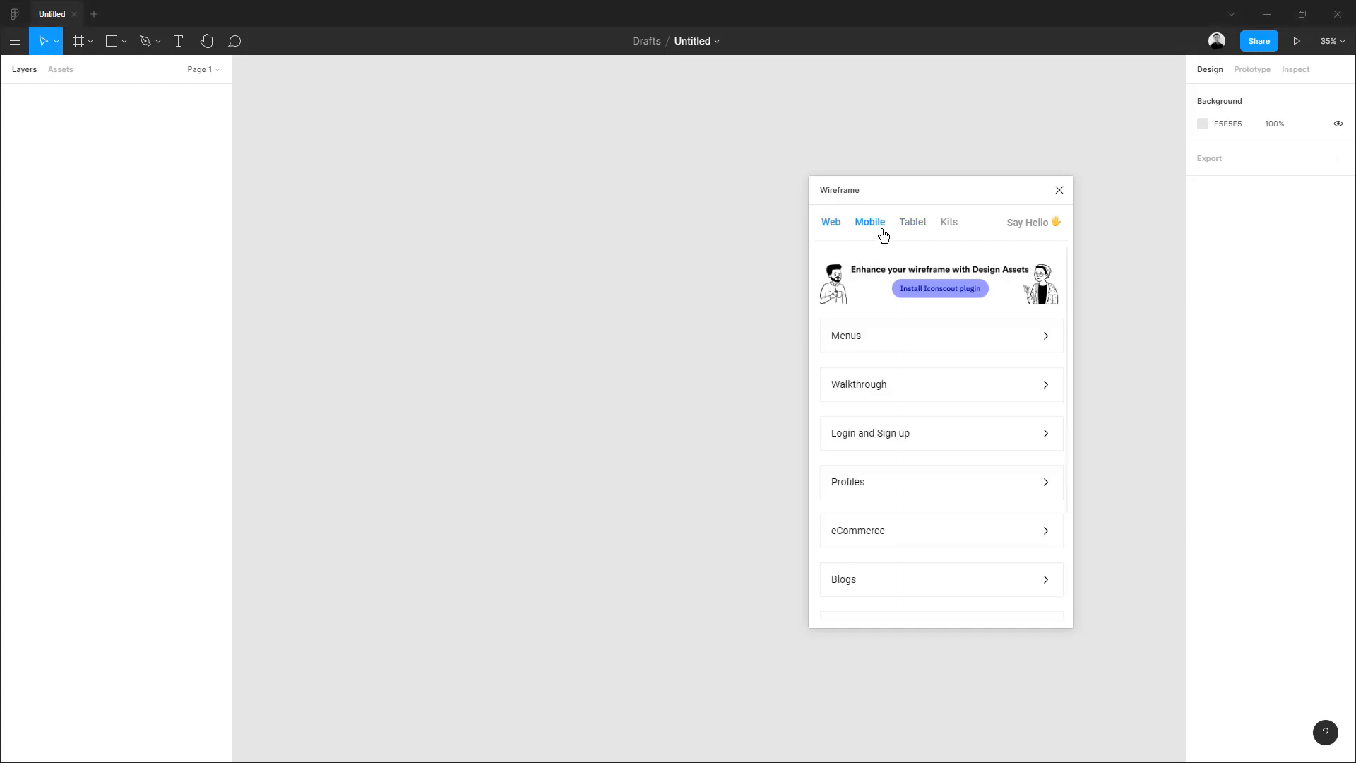
click(906, 232)
click(948, 225)
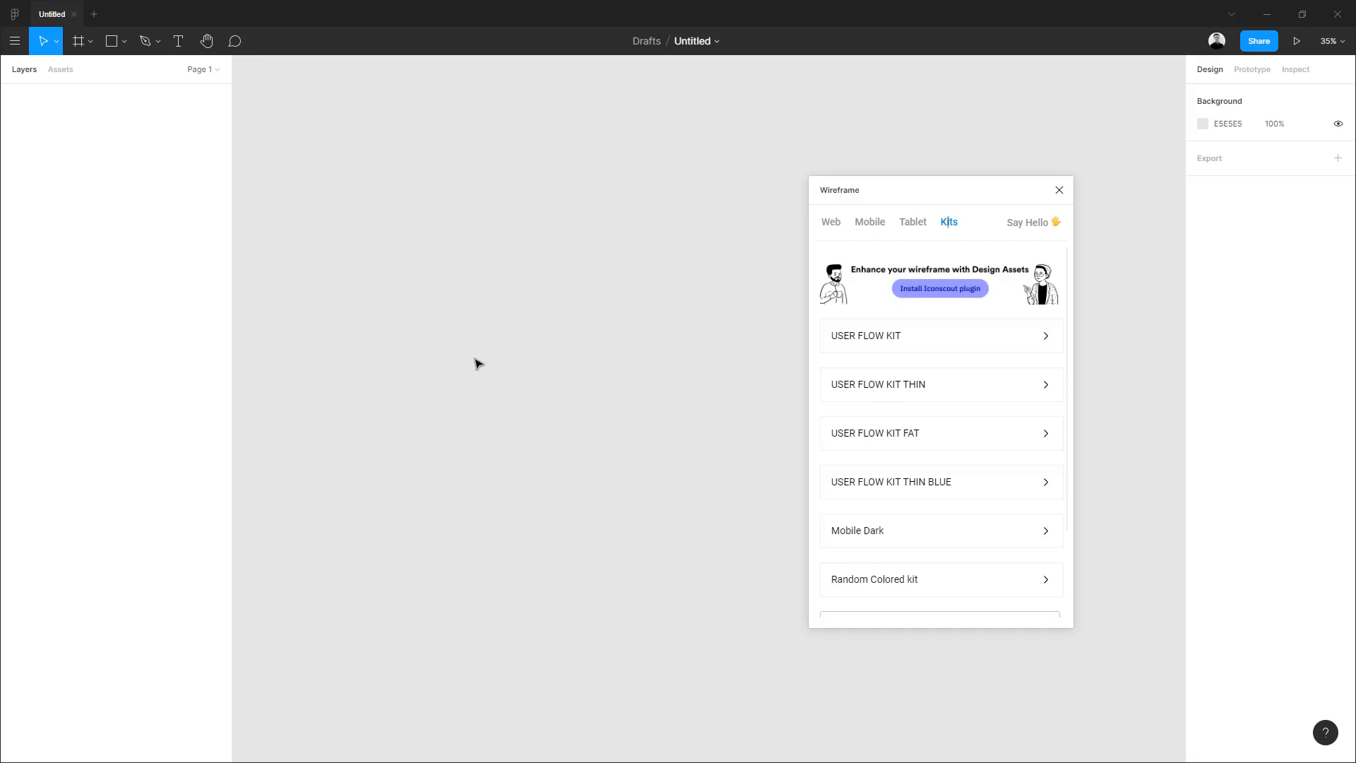
Insert the solid blue menu screen with an image placeholder above five lines from the Wireframe plugin's Mobile Menus set.
click(872, 236)
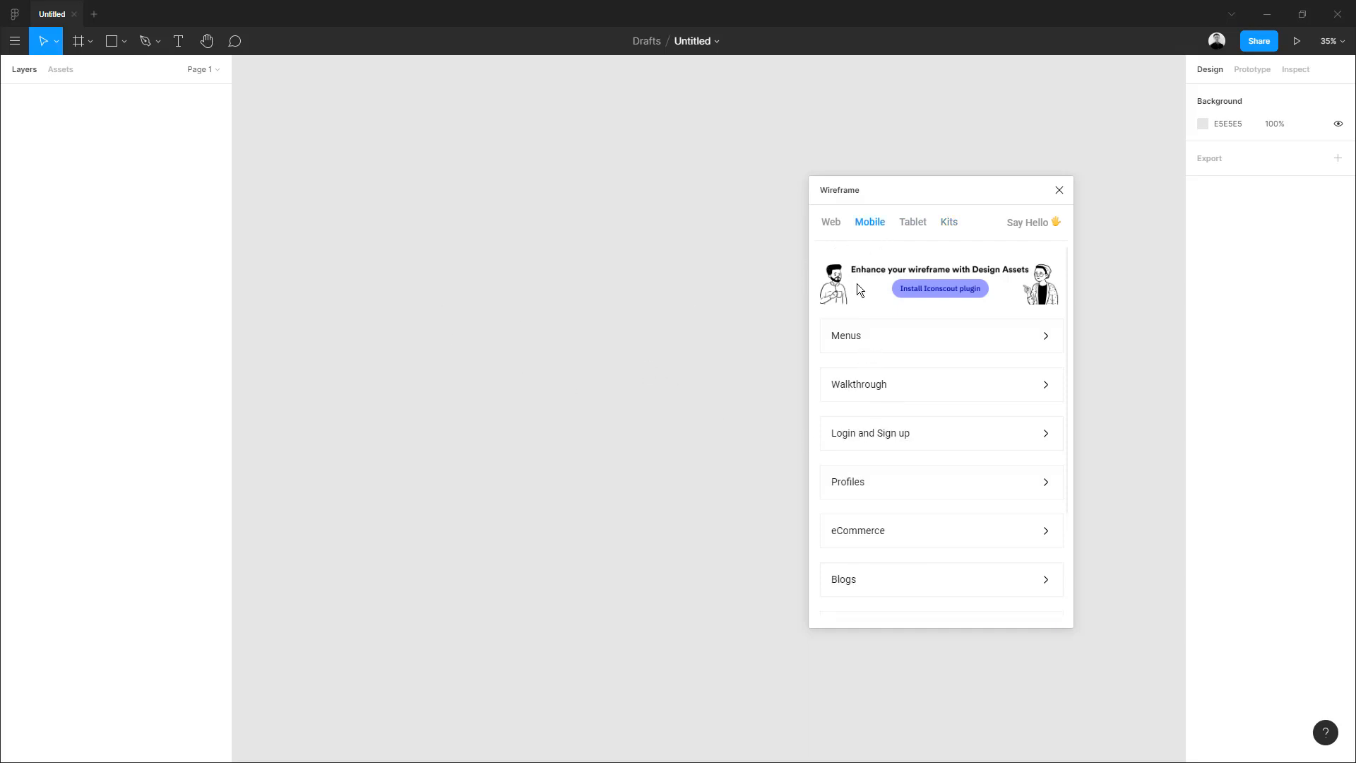
click(836, 225)
click(878, 344)
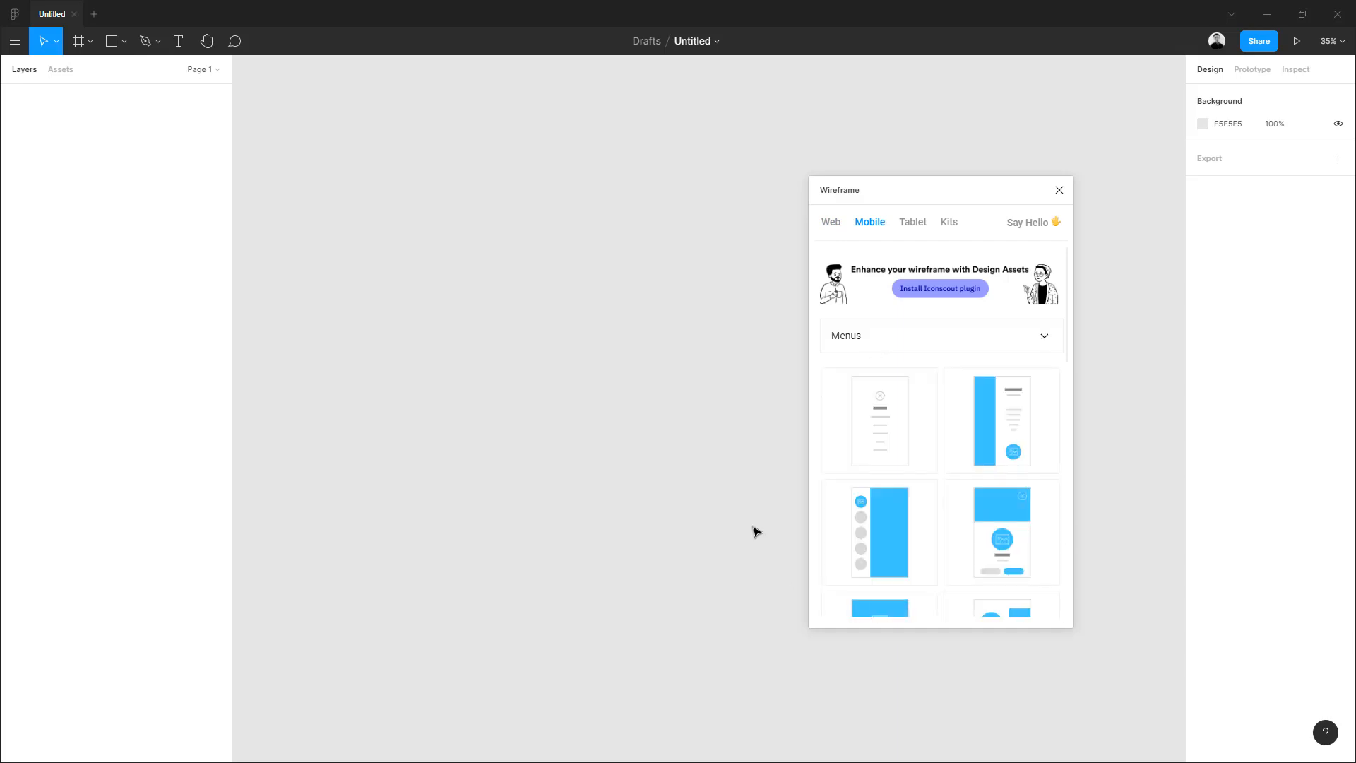
scroll(954, 495, down, 3)
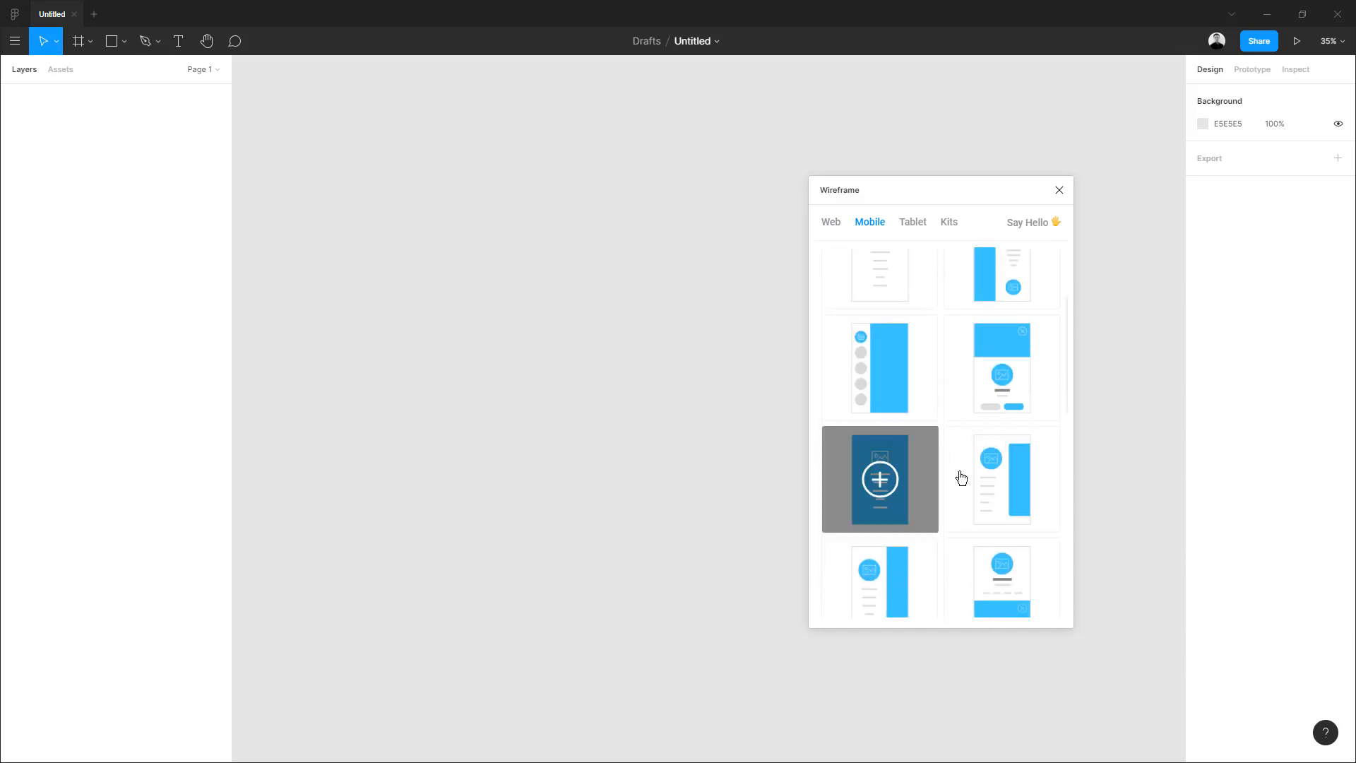
click(826, 493)
scroll(878, 363, up, 3)
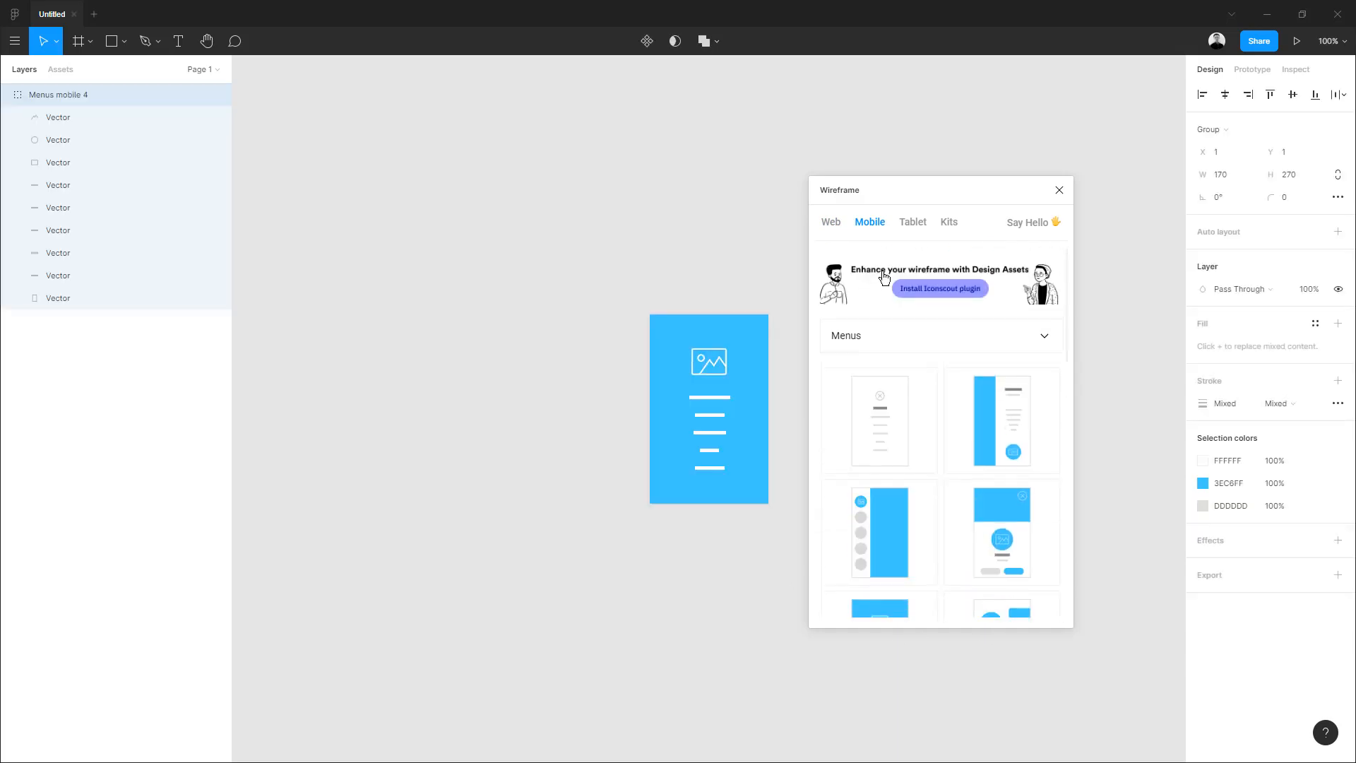
Add the Mobile Login and Sign up screen with a heading above a circular image, one input field and two buttons.
click(918, 341)
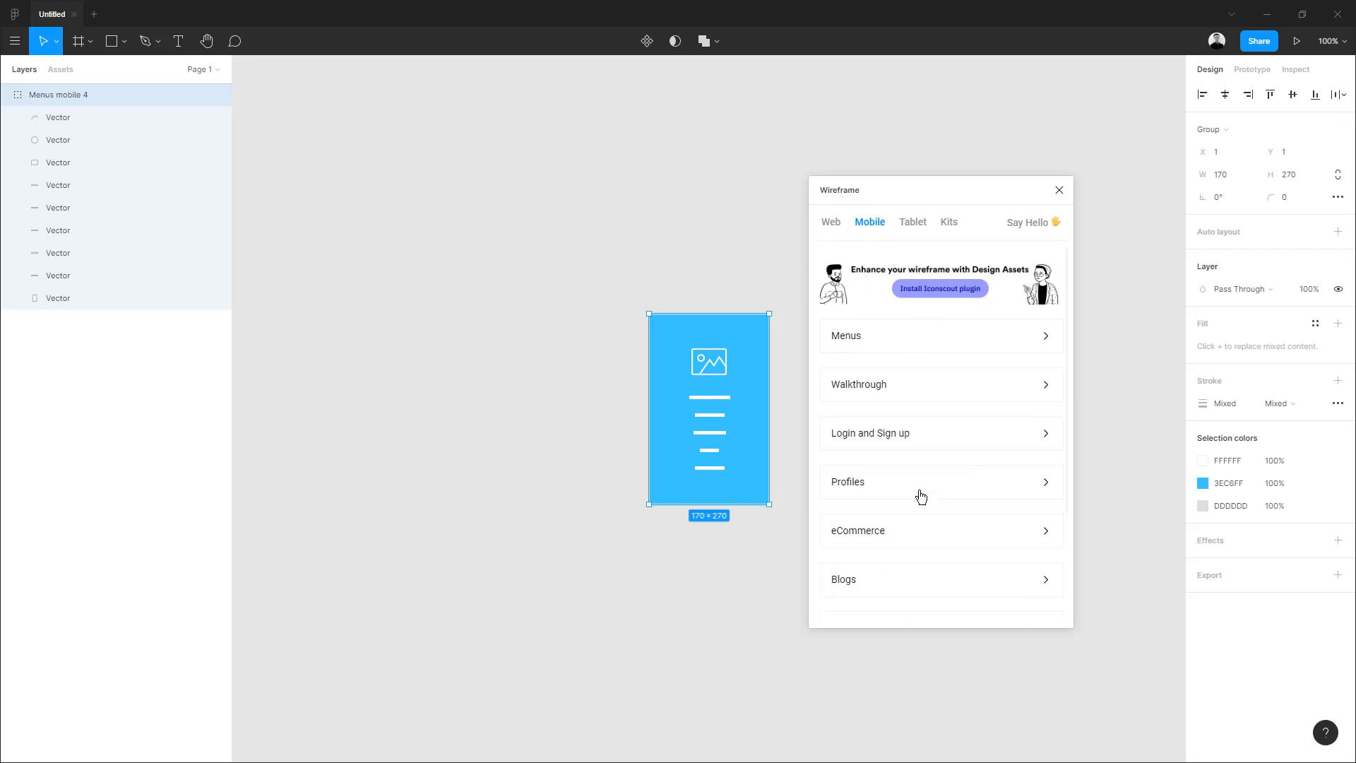
click(904, 440)
drag(669, 601, 463, 509)
scroll(939, 500, down, 5)
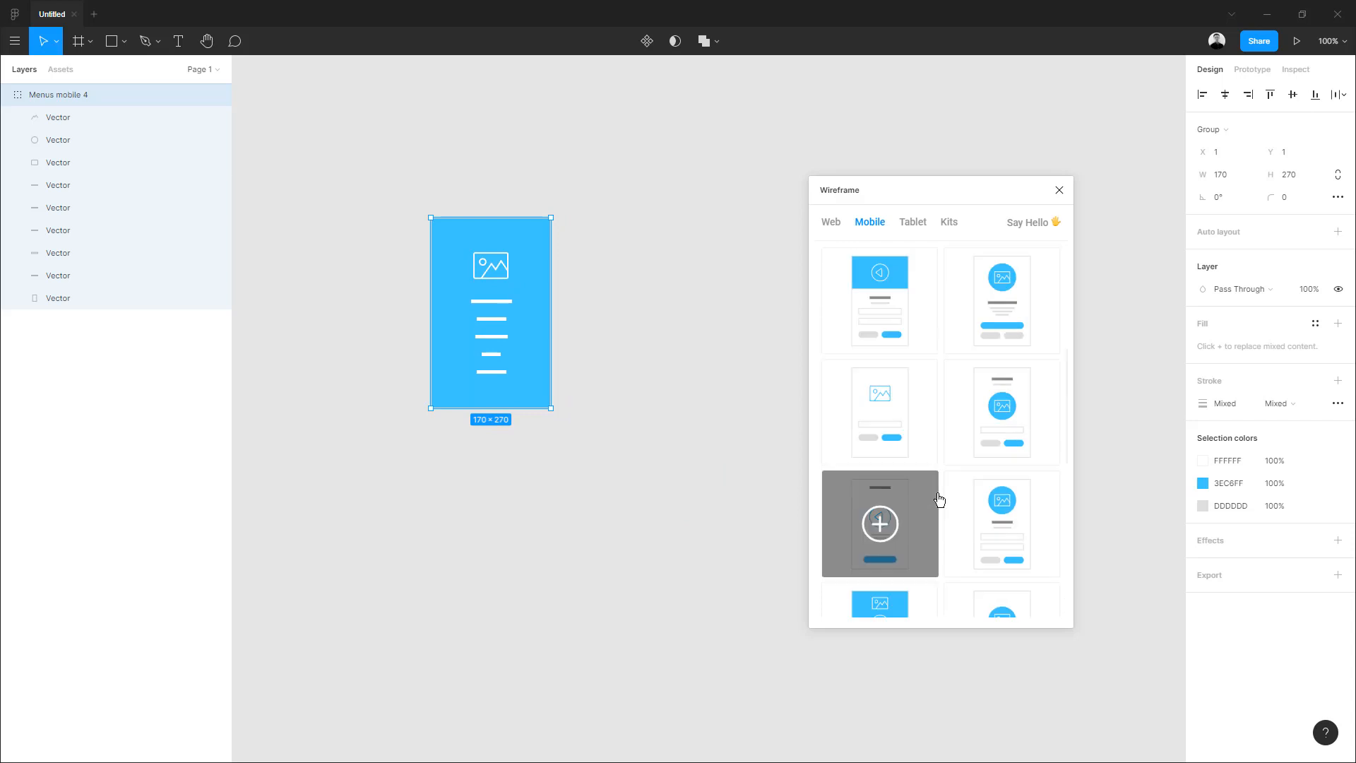
click(981, 424)
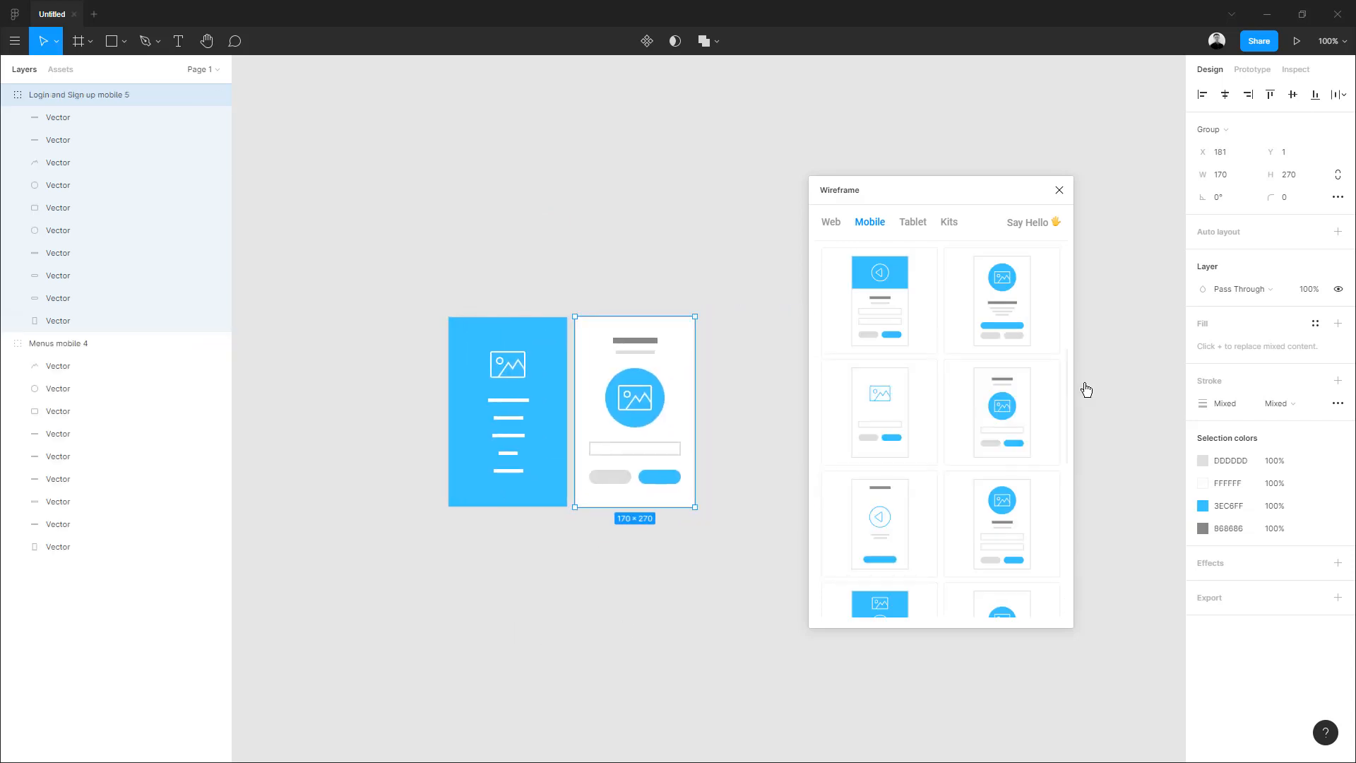
scroll(918, 438, up, 5)
Add the Mobile Walkthrough screen with the large blue rounded image card, and look through the remaining Mobile categories.
click(926, 387)
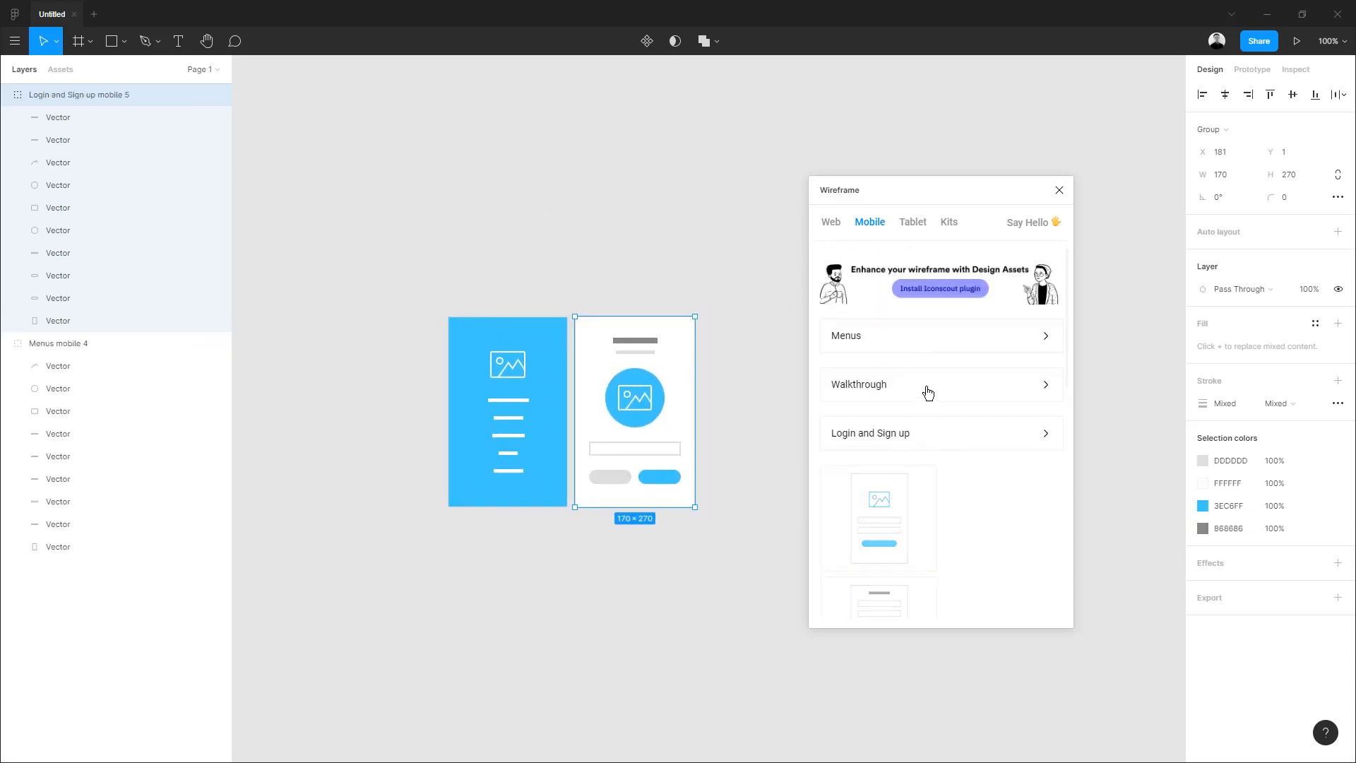
scroll(923, 454, down, 2)
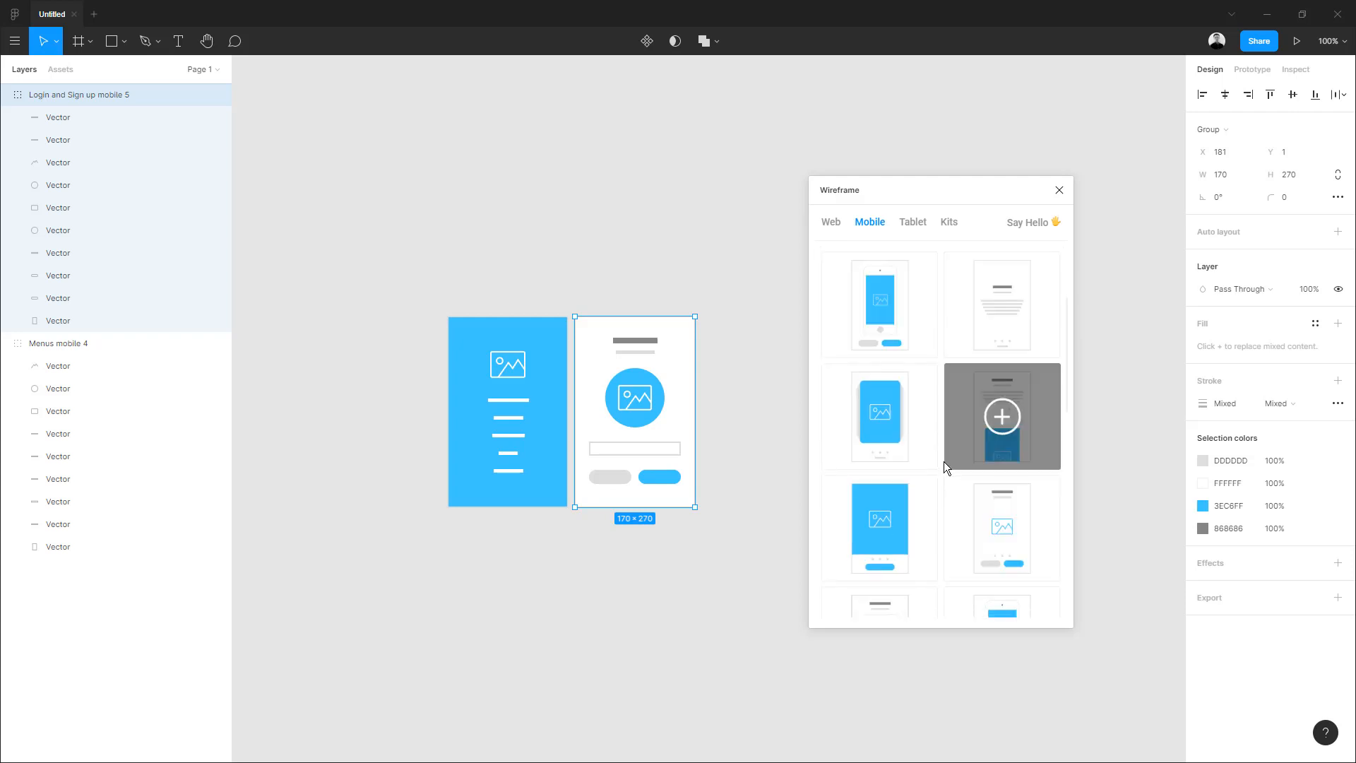
click(912, 427)
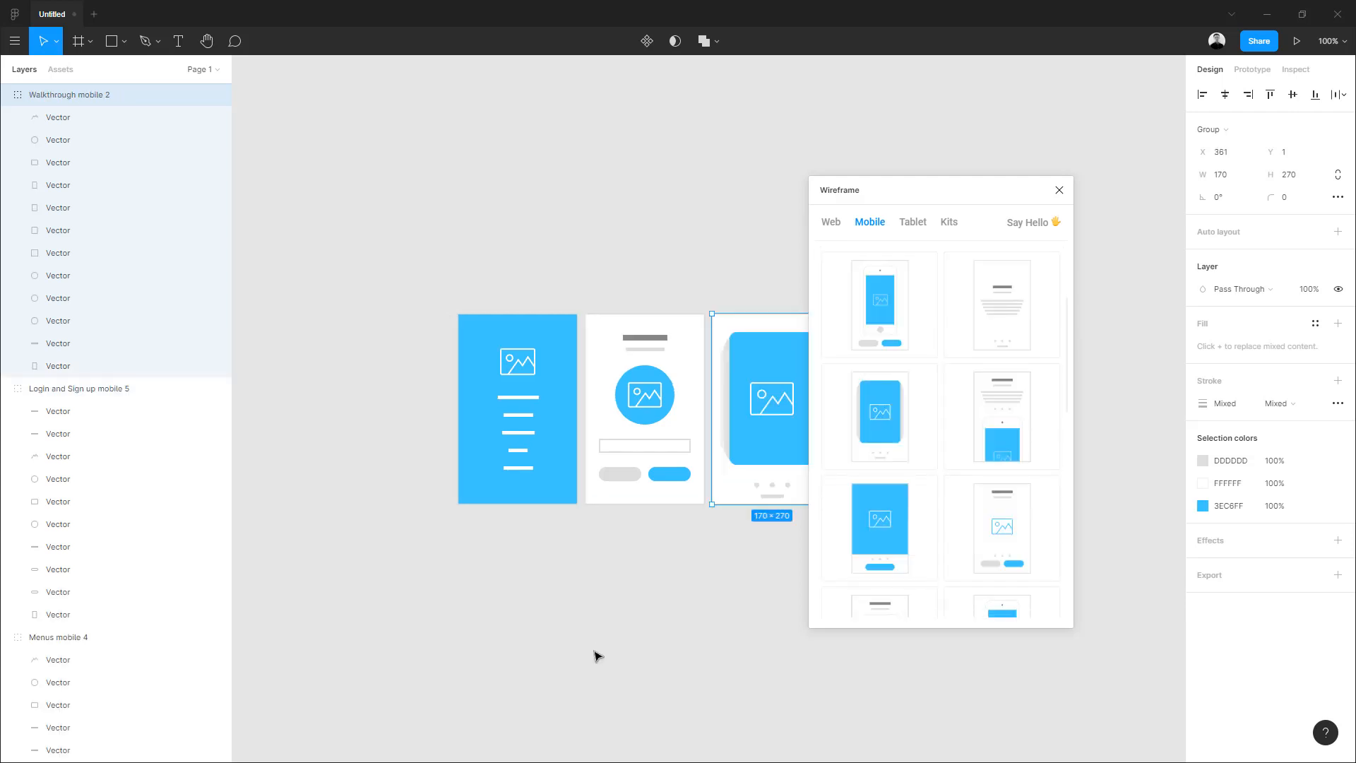
scroll(912, 452, down, 3)
scroll(924, 442, up, 5)
click(956, 384)
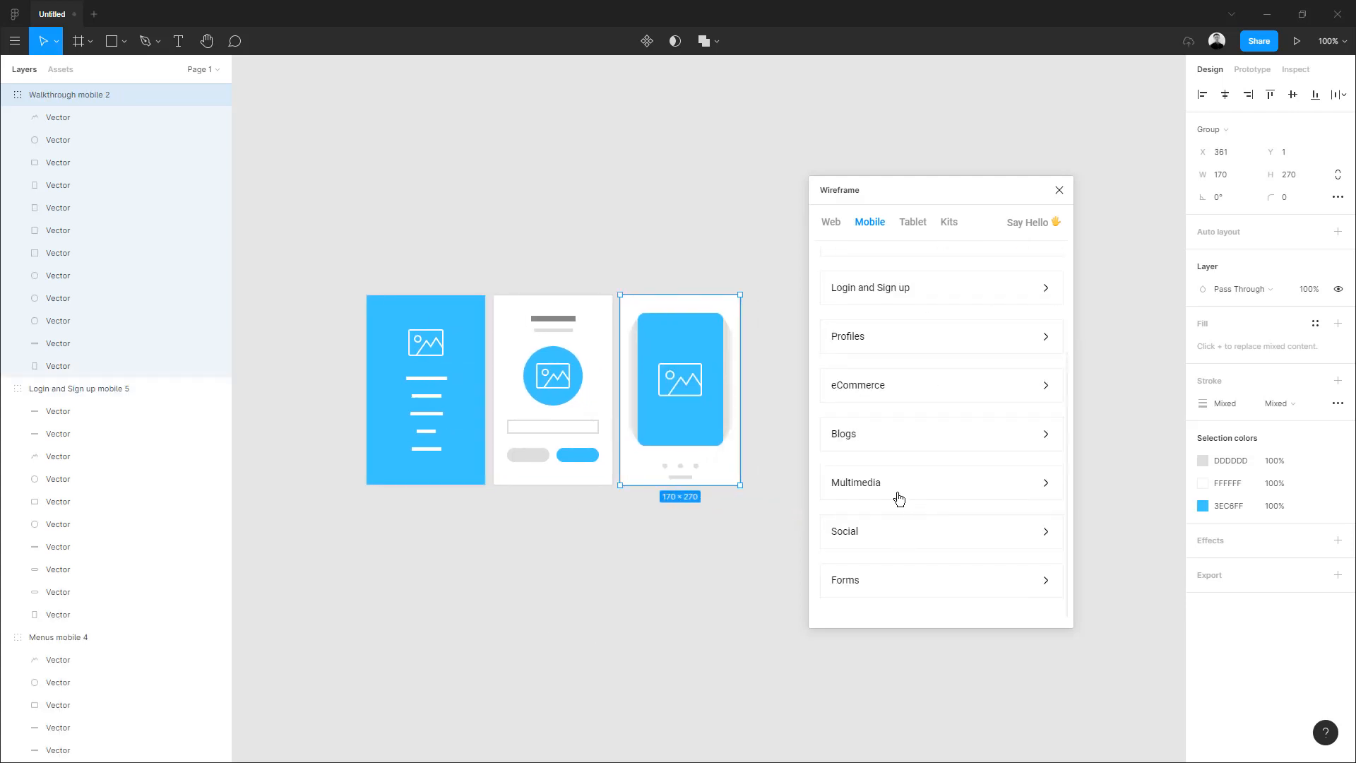
click(897, 496)
click(878, 433)
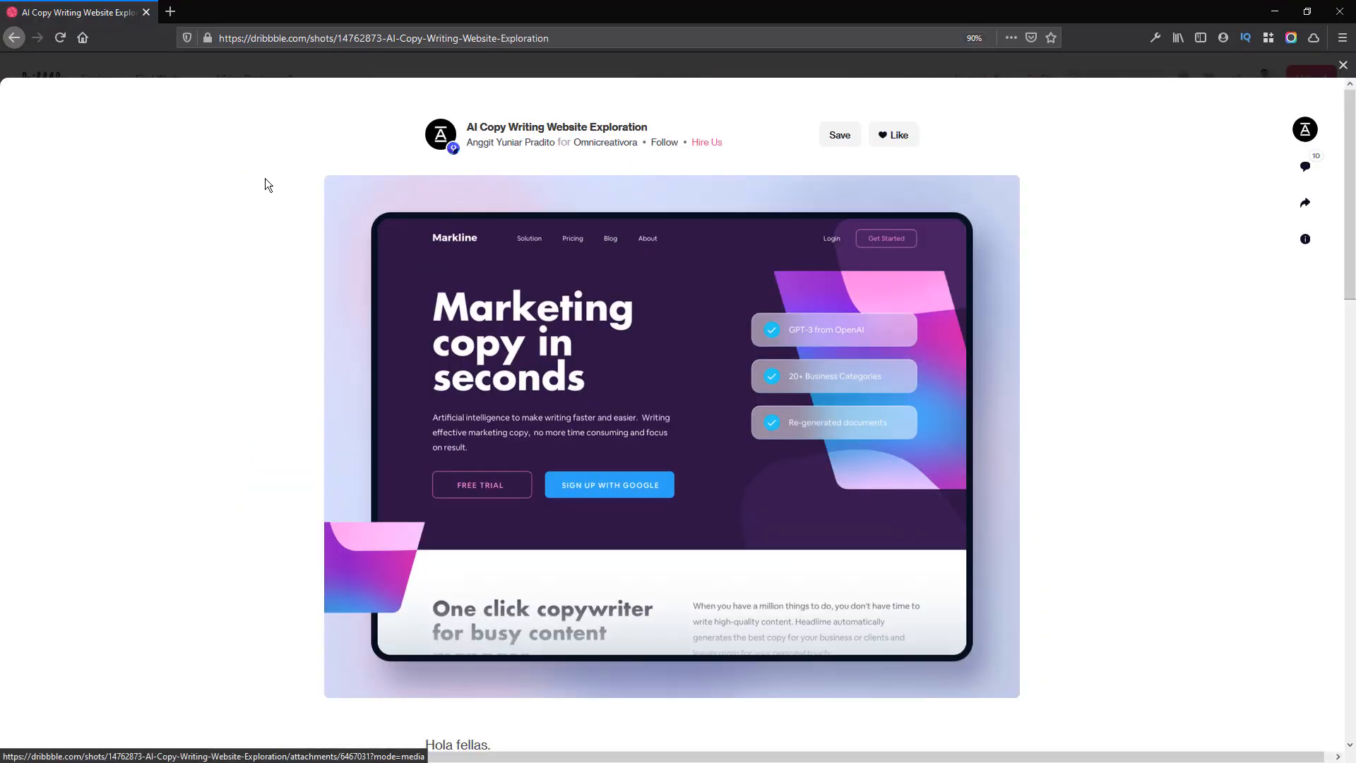
Capture the paragraph below "Marketing copy in seconds" on the Dribbble page as a screenshot and paste it onto the Figma canvas.
mouse_move(399, 328)
key(super+shift+s)
drag(422, 398, 669, 469)
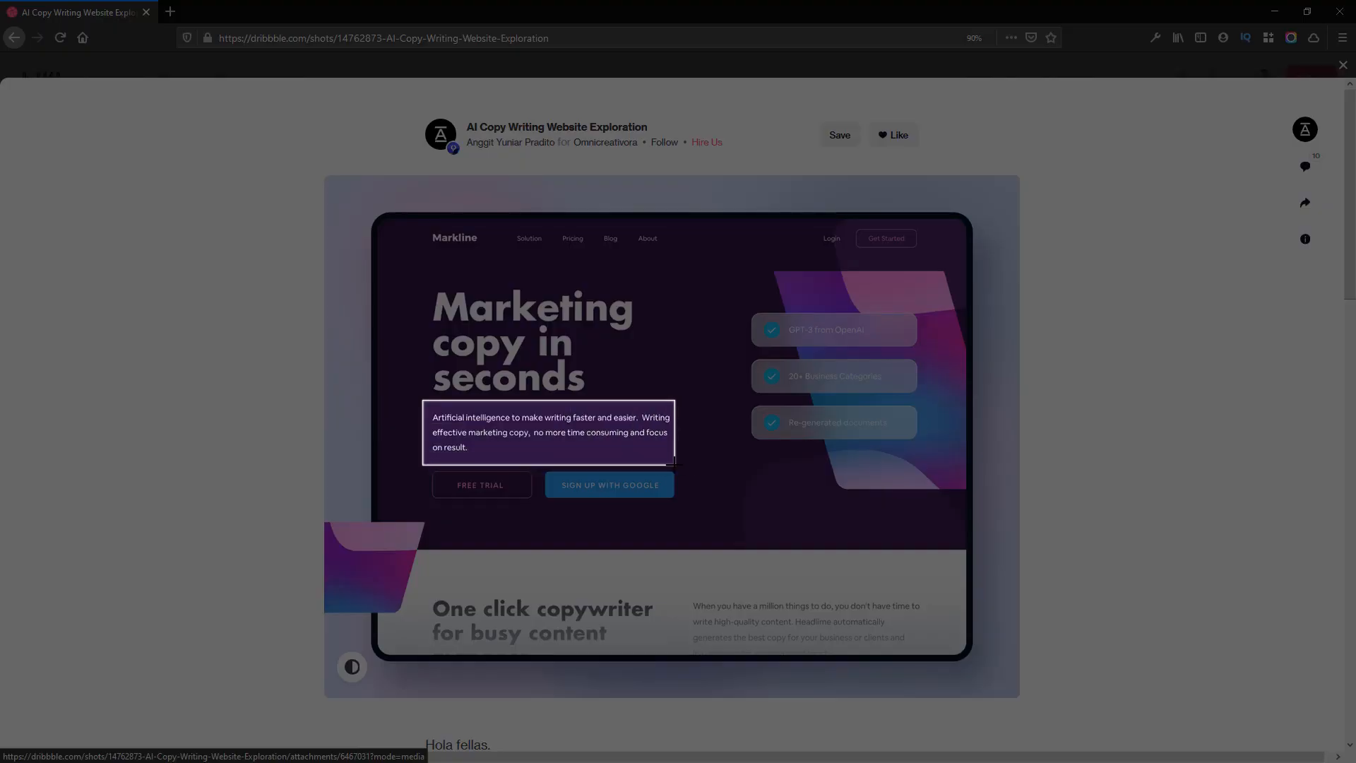
key(alt+Tab)
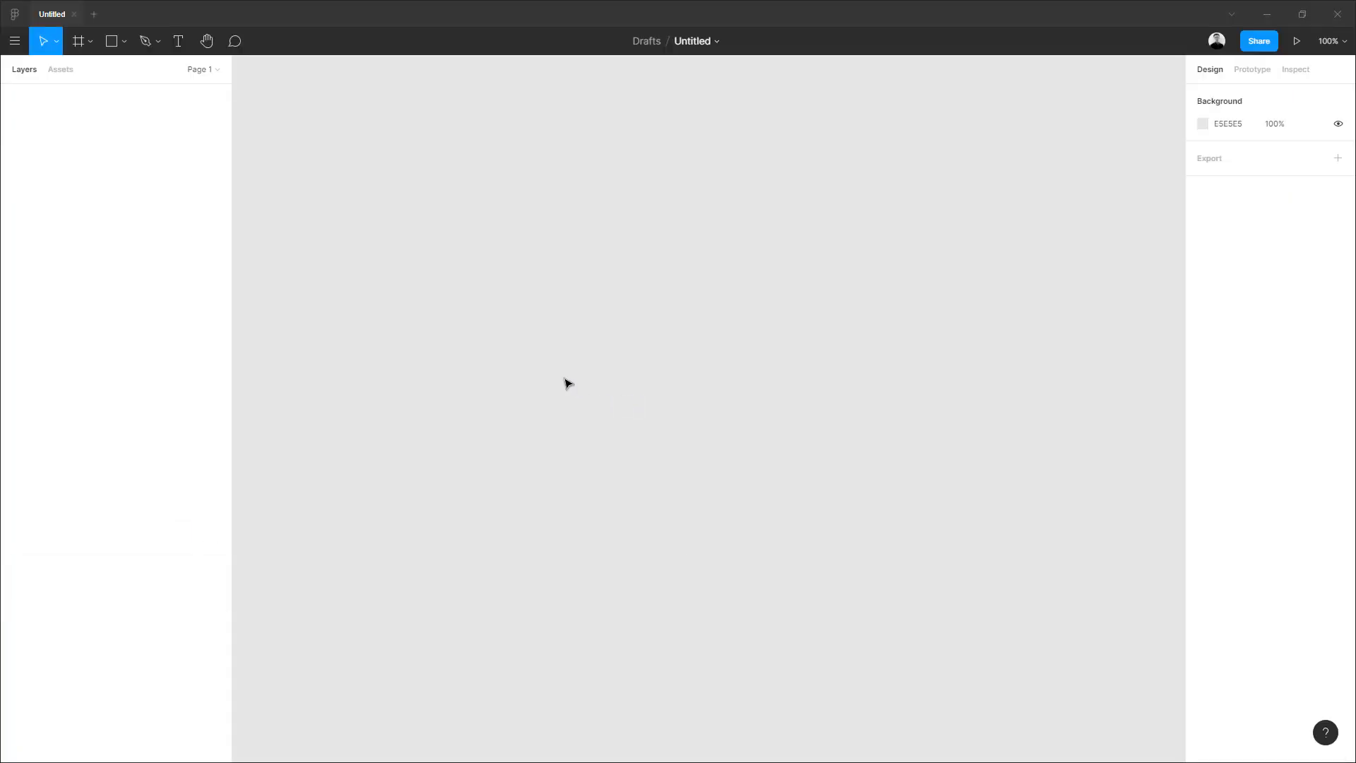
key(ctrl+v)
scroll(526, 386, down, 5)
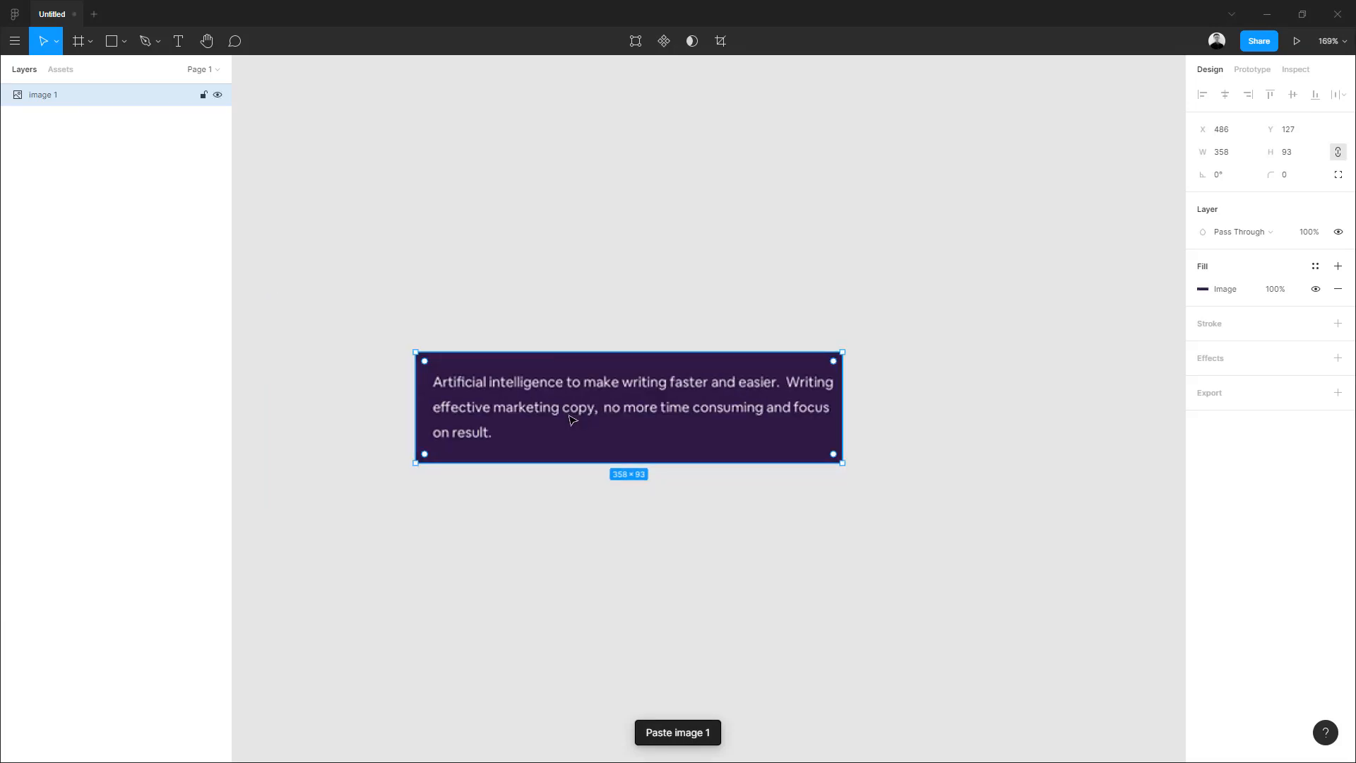
scroll(572, 422, down, 2)
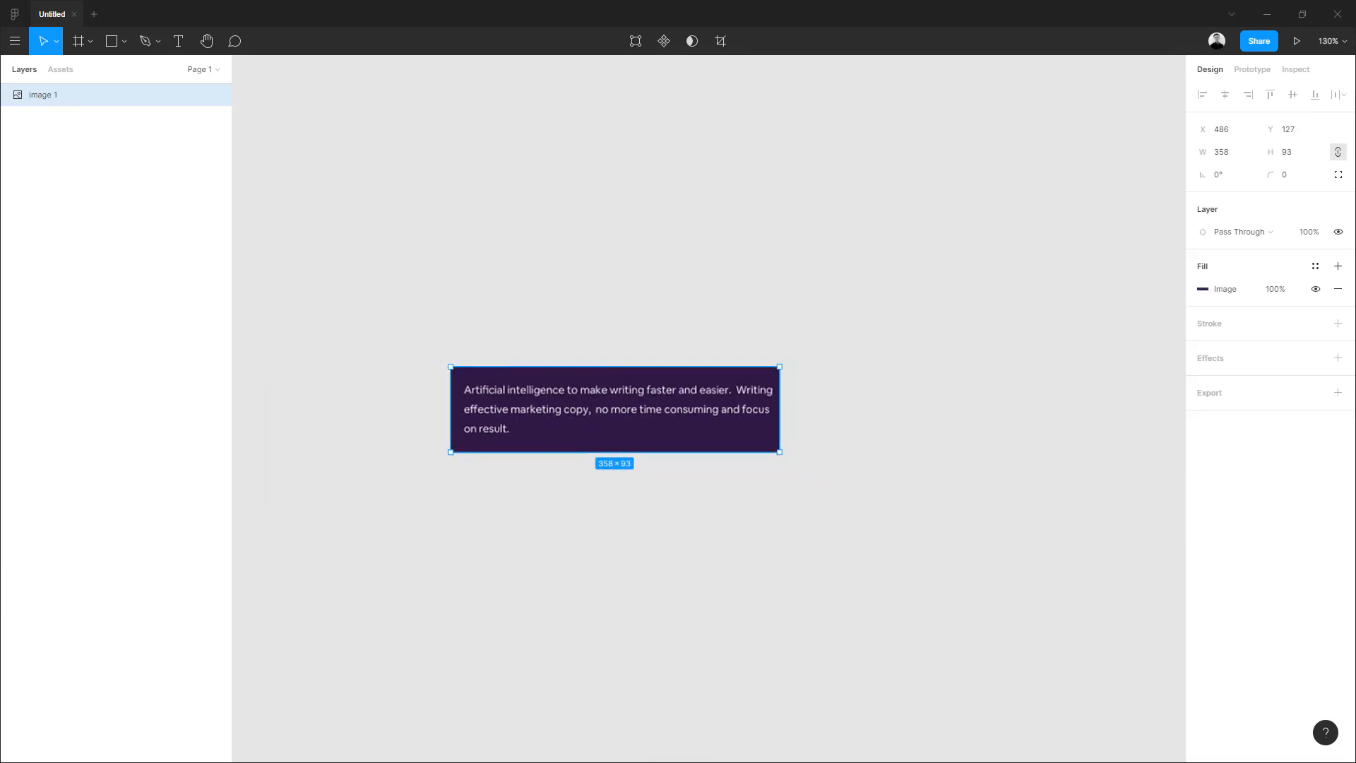
Extract the pasted image's text with the Text From Image plugin and place it as a text layer below the image.
click(14, 41)
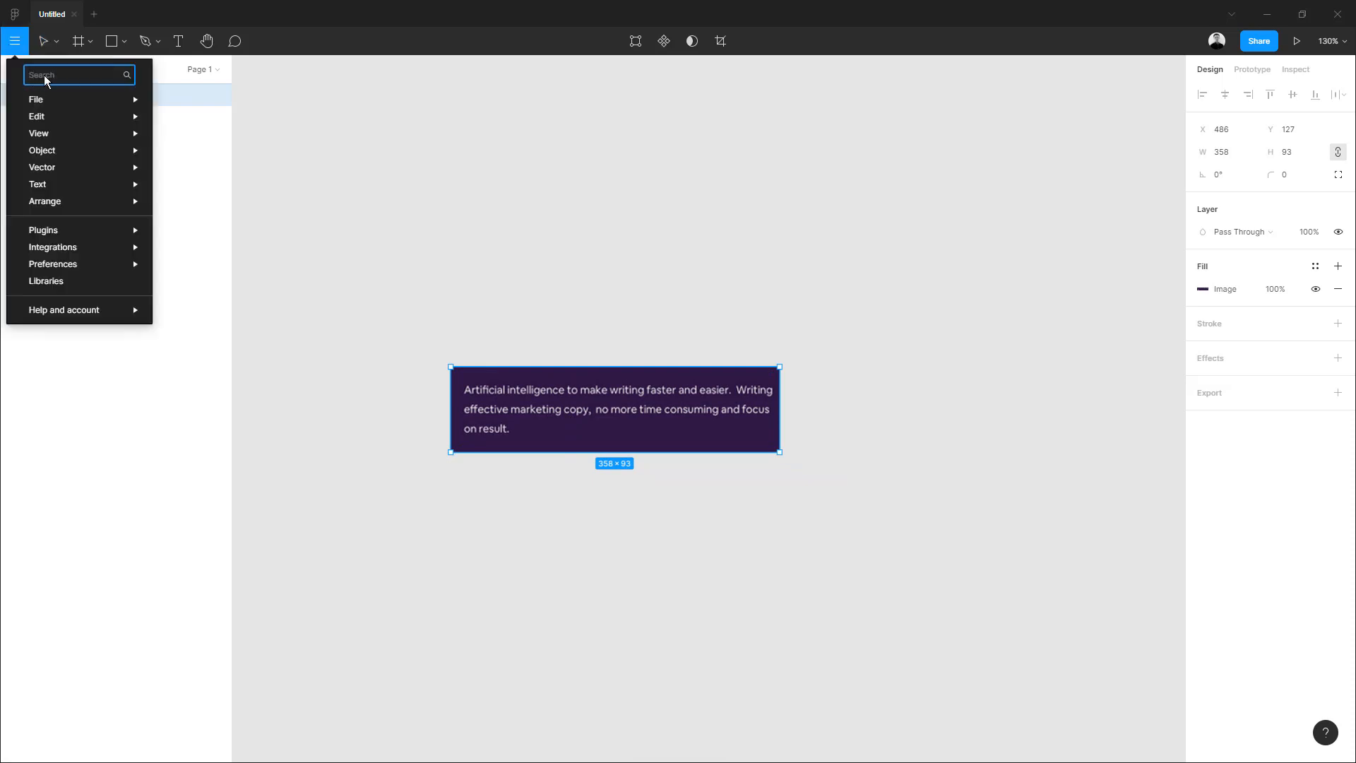
text(text)
key(Down)
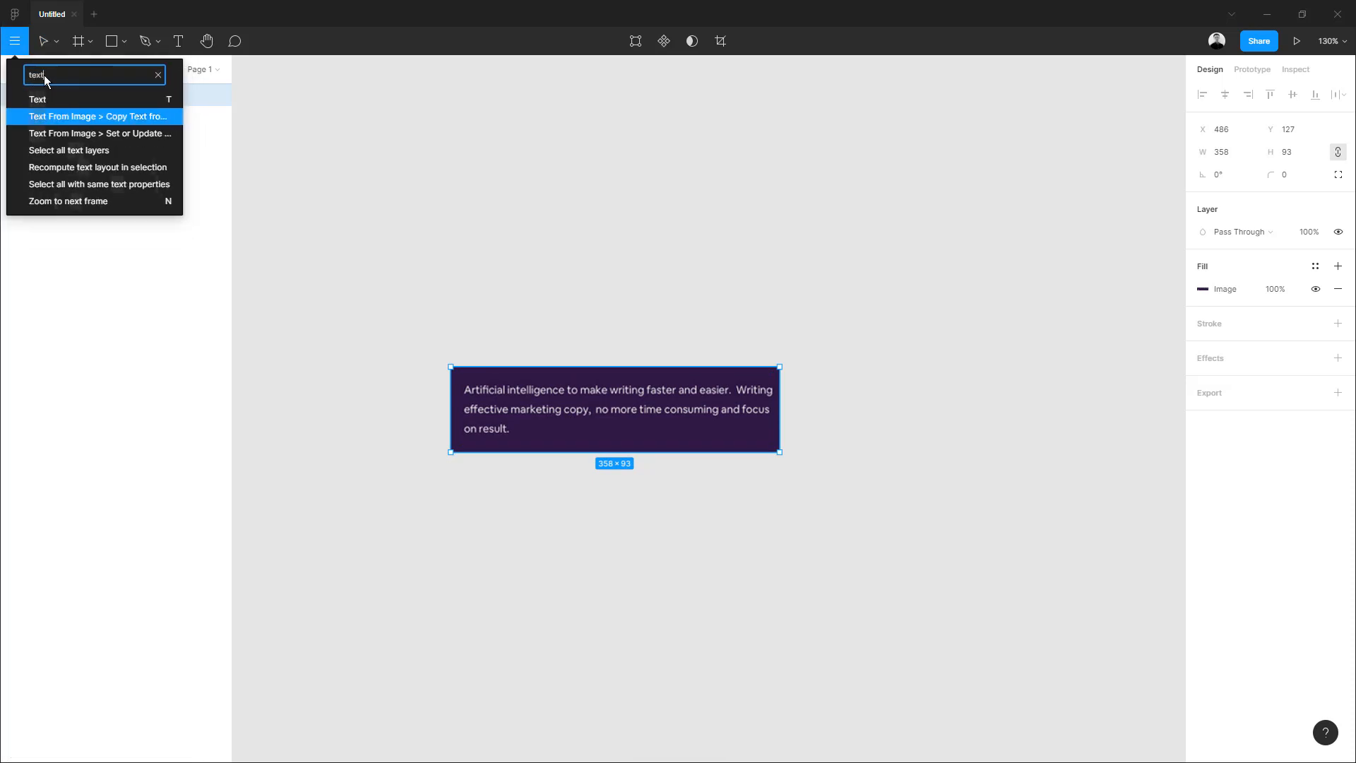
click(113, 117)
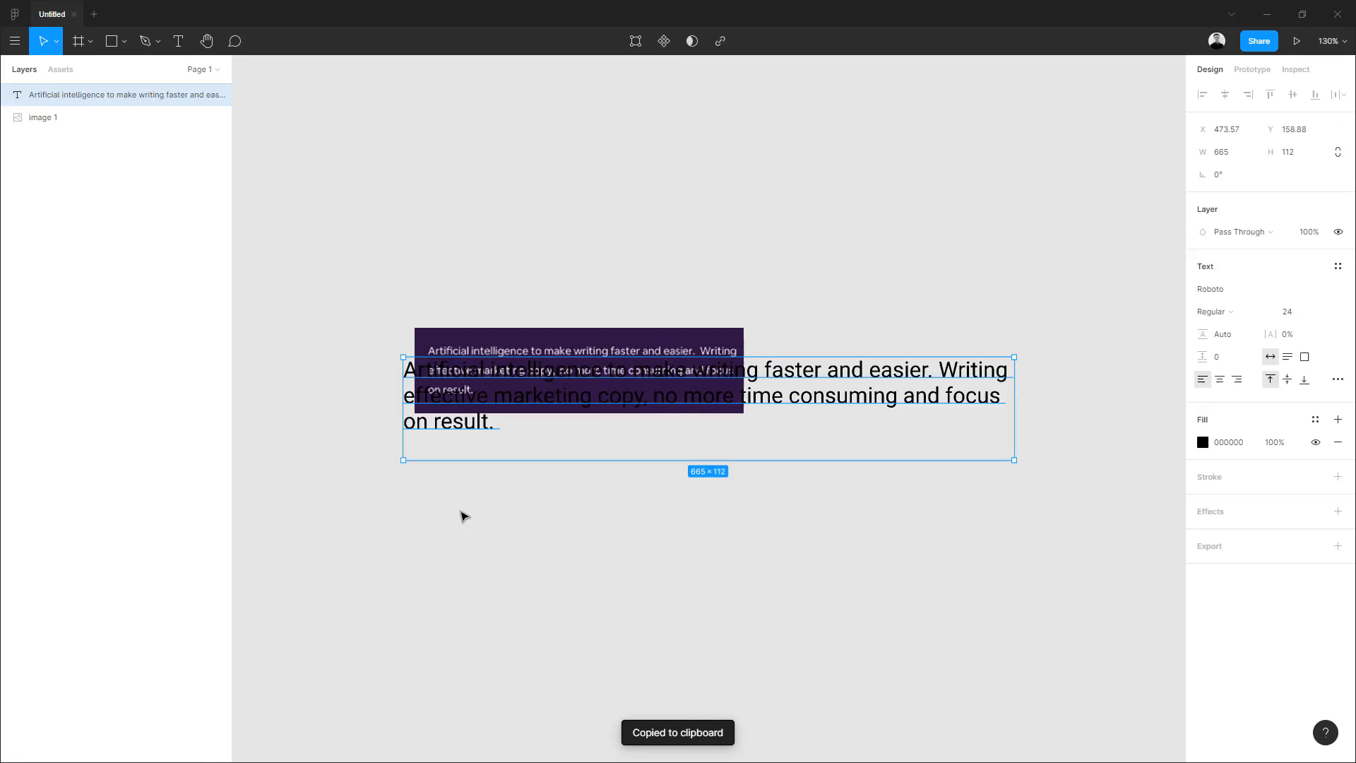
drag(485, 448, 483, 531)
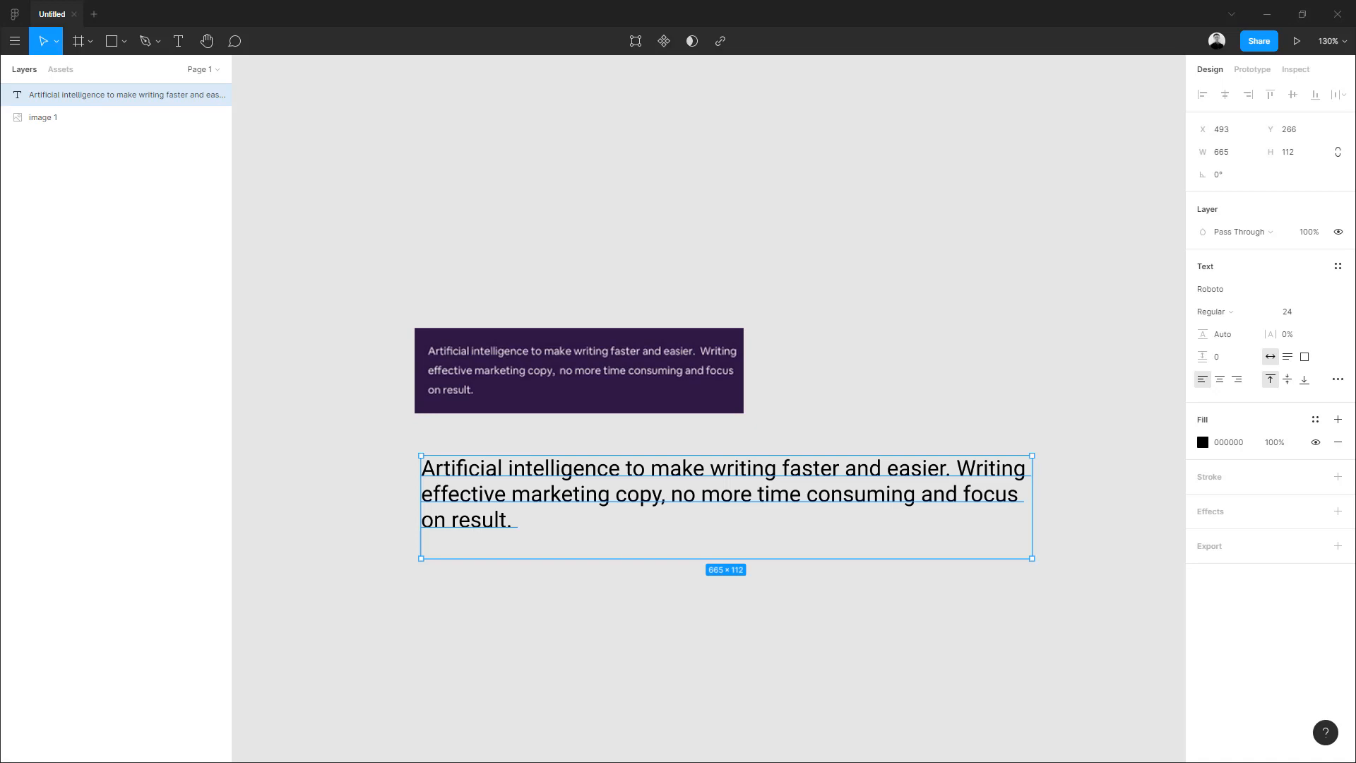
Look through the Pinterest home feed in the browser.
drag(469, 762, 456, 0)
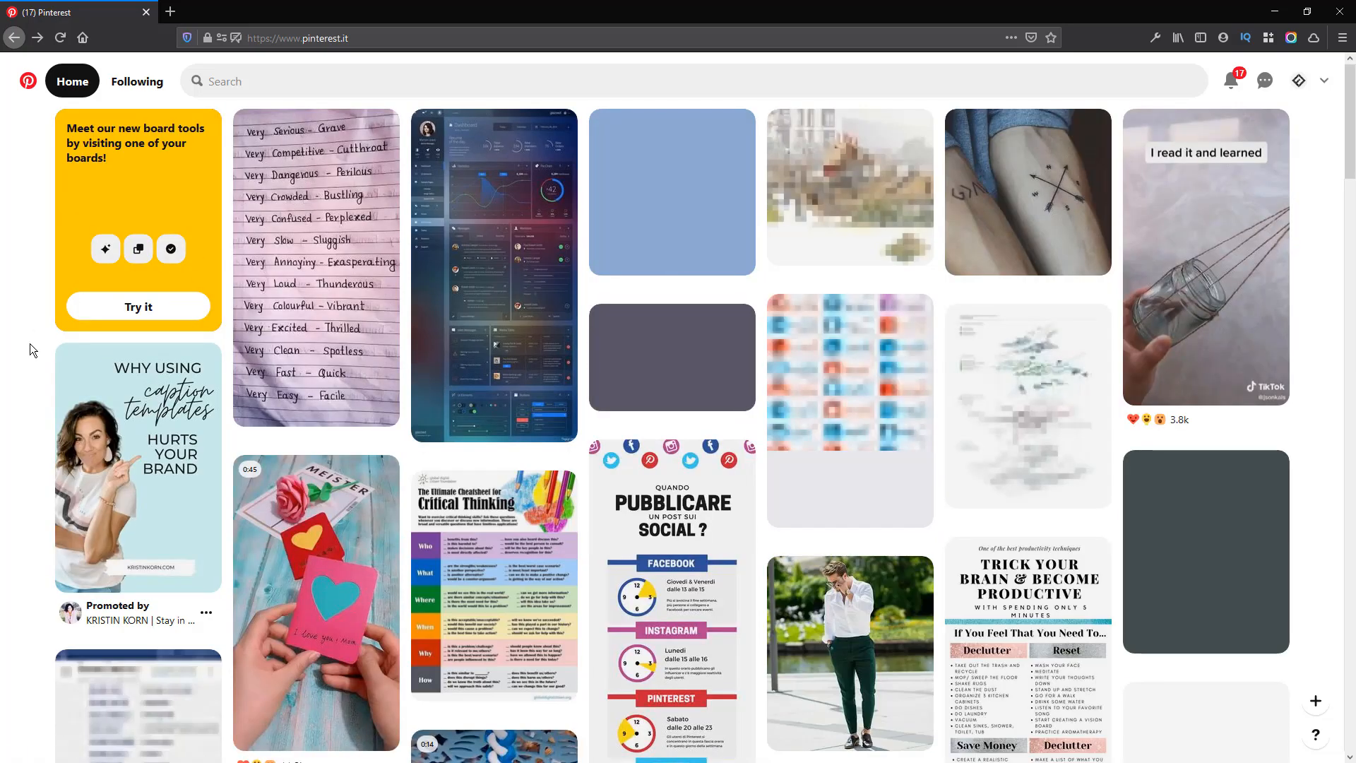
scroll(242, 439, down, 6)
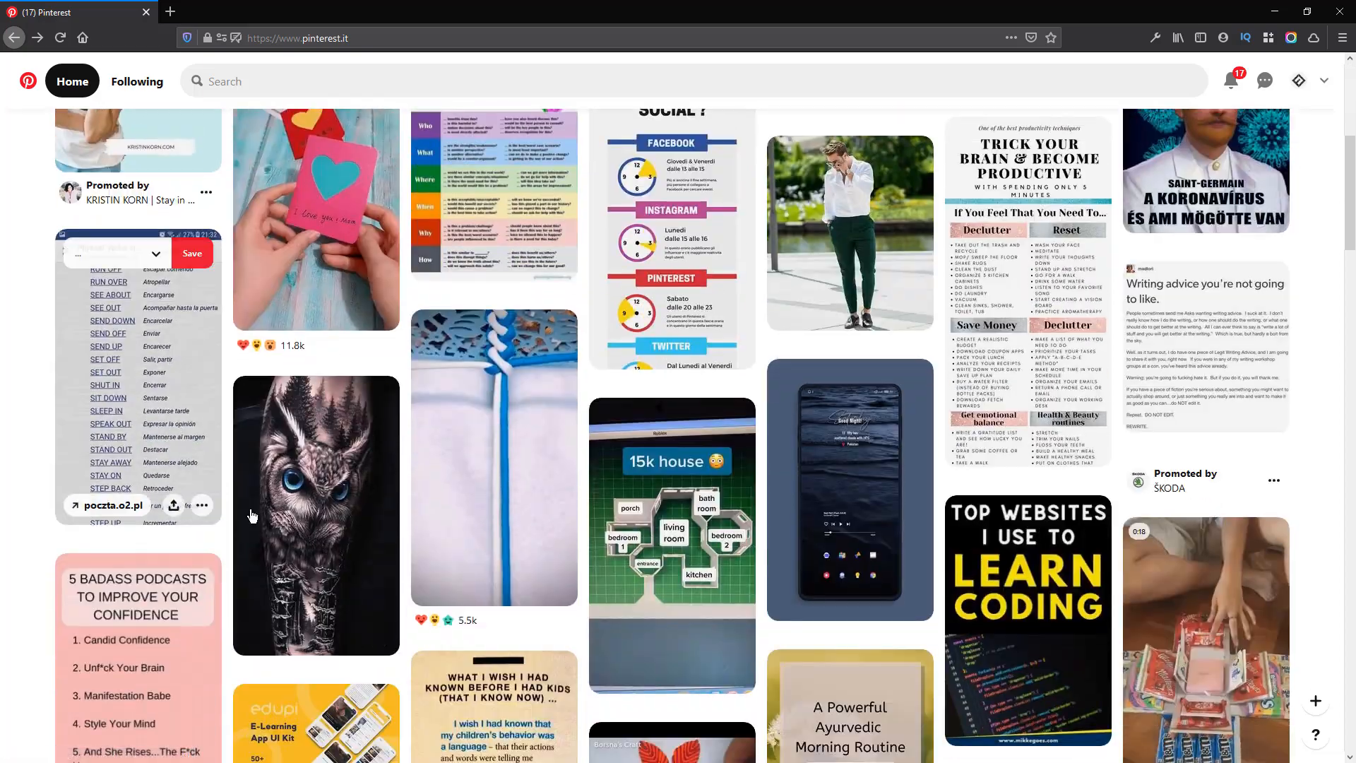
scroll(481, 69, down, 5)
scroll(397, 337, down, 1)
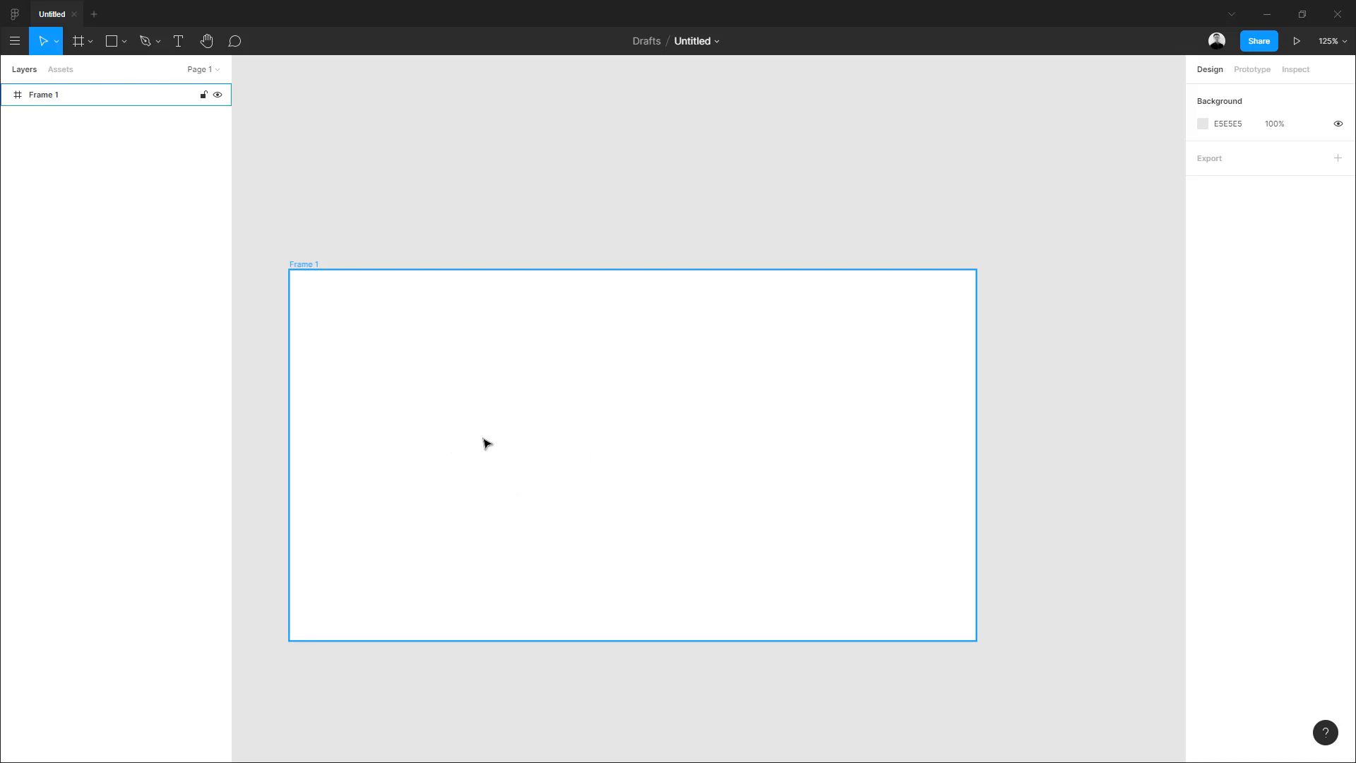
Draw a rectangle about 312 × 156 near the middle of Frame 1 and set its corner radius to 40.
mouse_move(465, 402)
mouse_down()
mouse_move(565, 480)
mouse_move(558, 447)
mouse_move(492, 395)
mouse_move(767, 528)
mouse_move(777, 552)
mouse_up()
key(r)
mouse_move(666, 469)
mouse_down()
mouse_move(728, 425)
mouse_move(676, 454)
mouse_move(681, 465)
mouse_up()
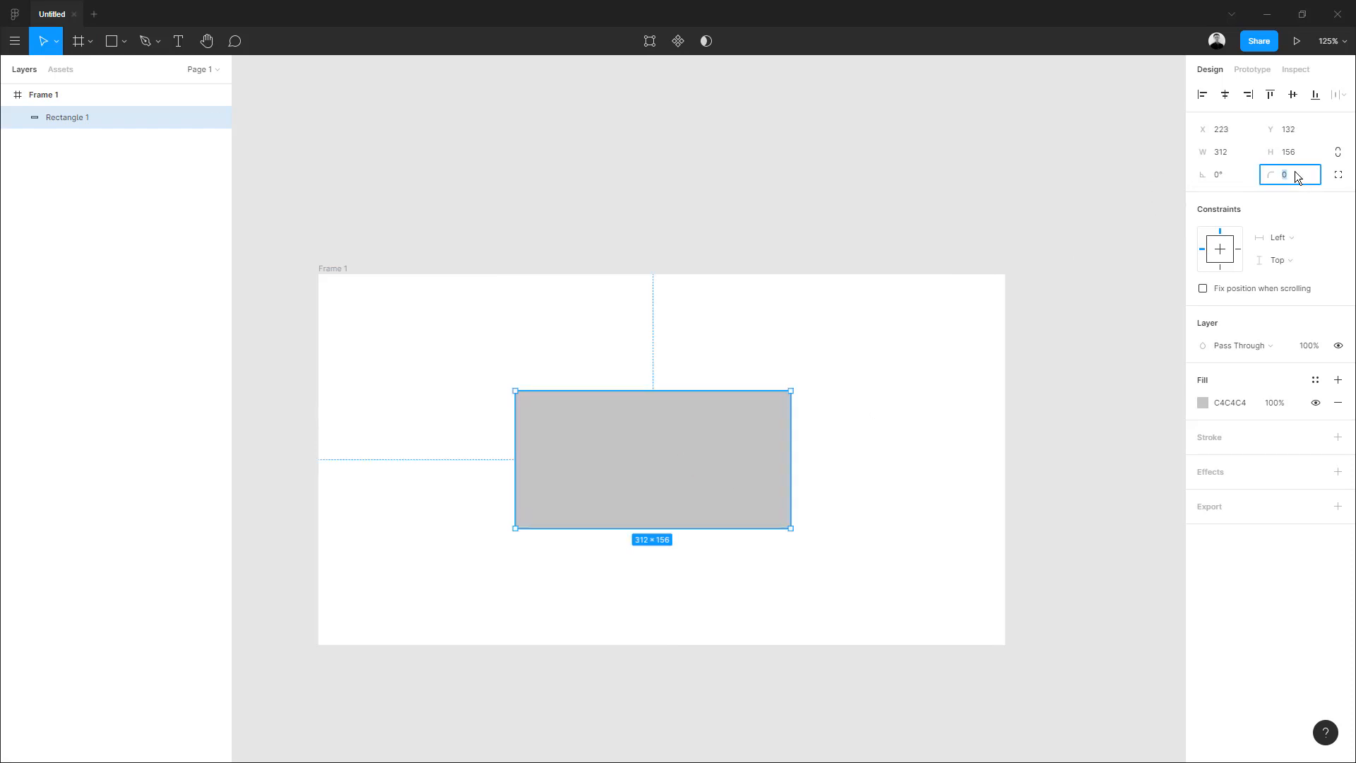
key(Return)
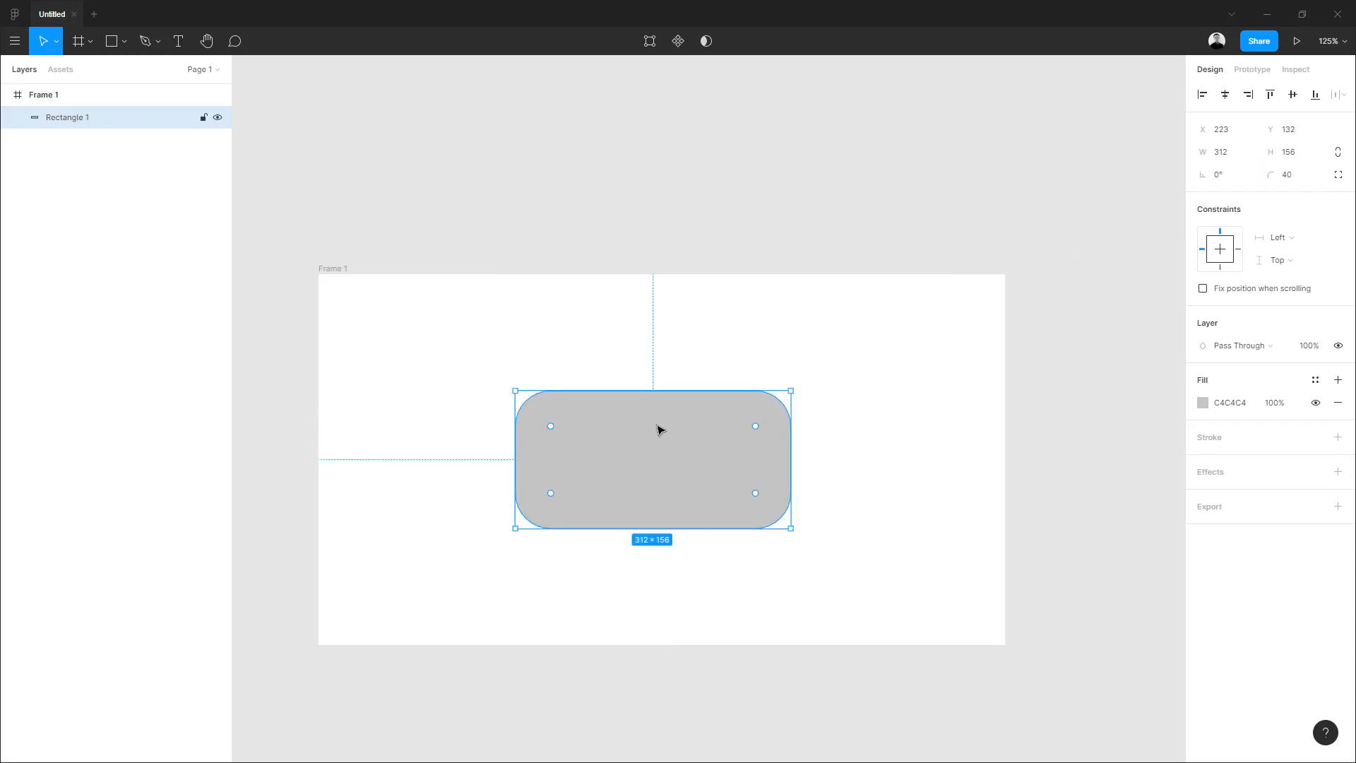
Fill the rounded rectangle with white (FFFFFF) sampled from the frame's background.
click(1209, 404)
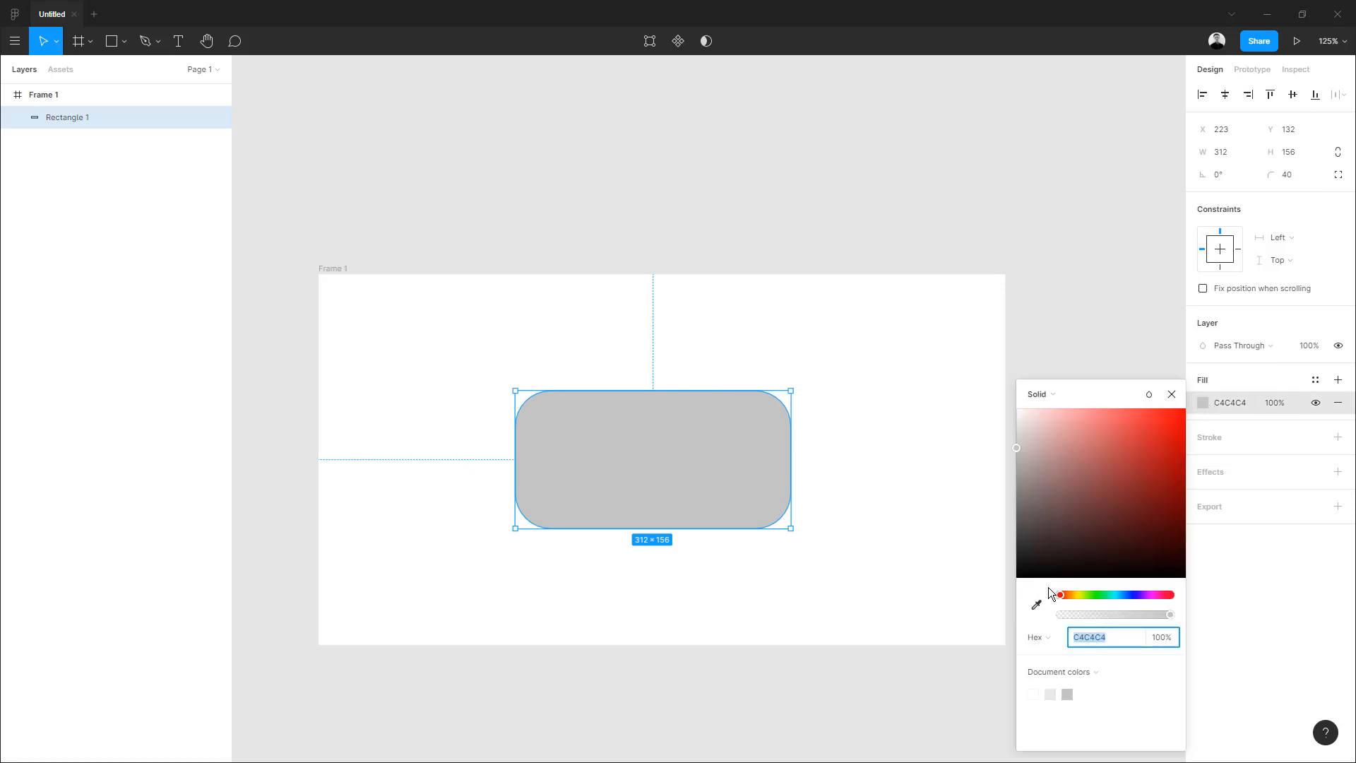
click(1036, 604)
click(537, 326)
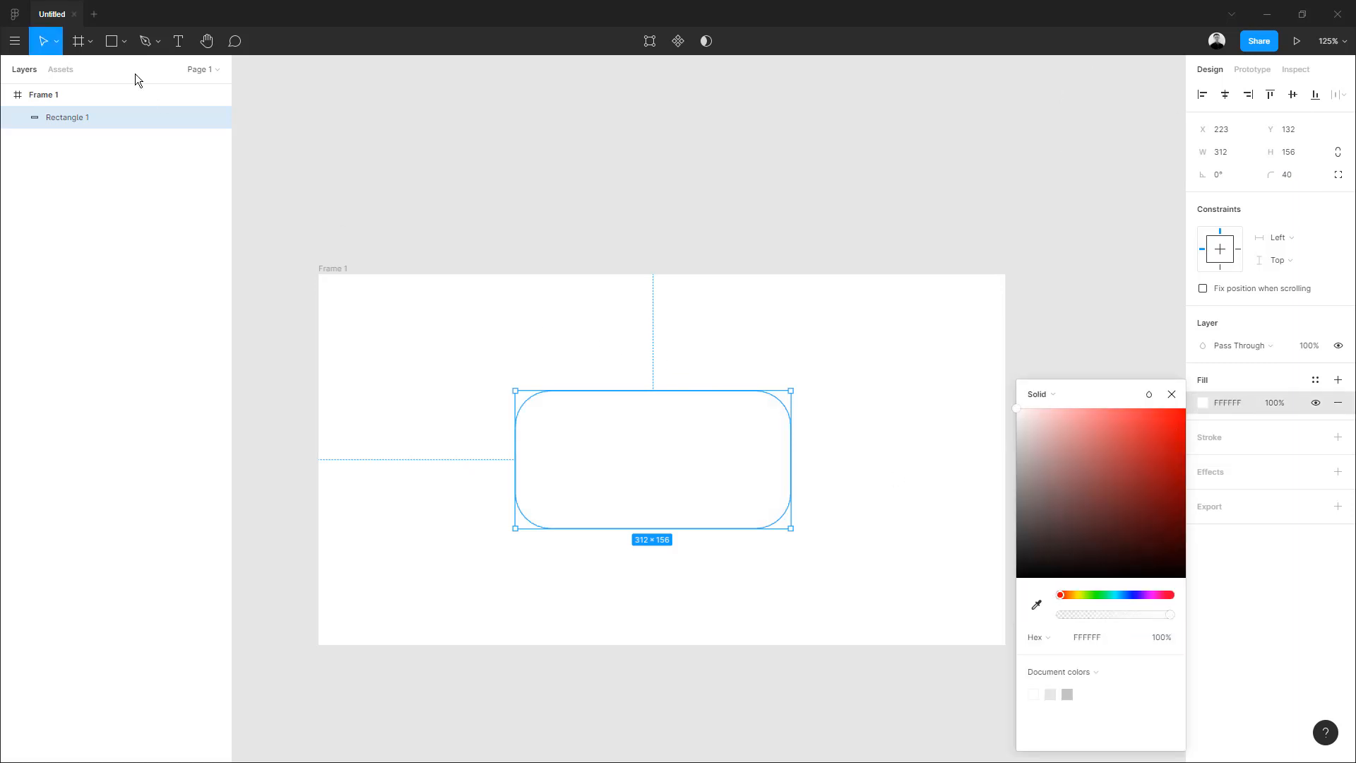
Apply a neumorphic effect to the rounded rectangle with the Neumorphism plugin.
click(14, 40)
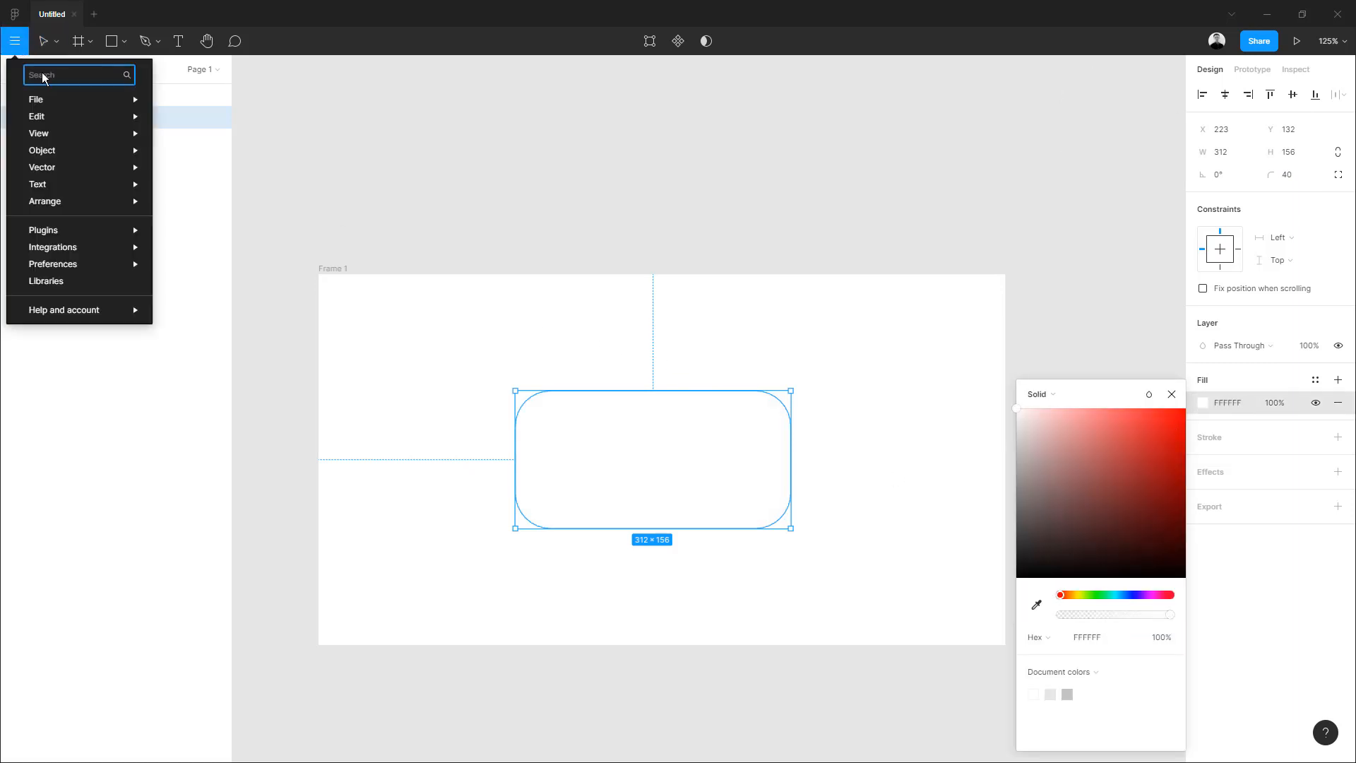
text(neu)
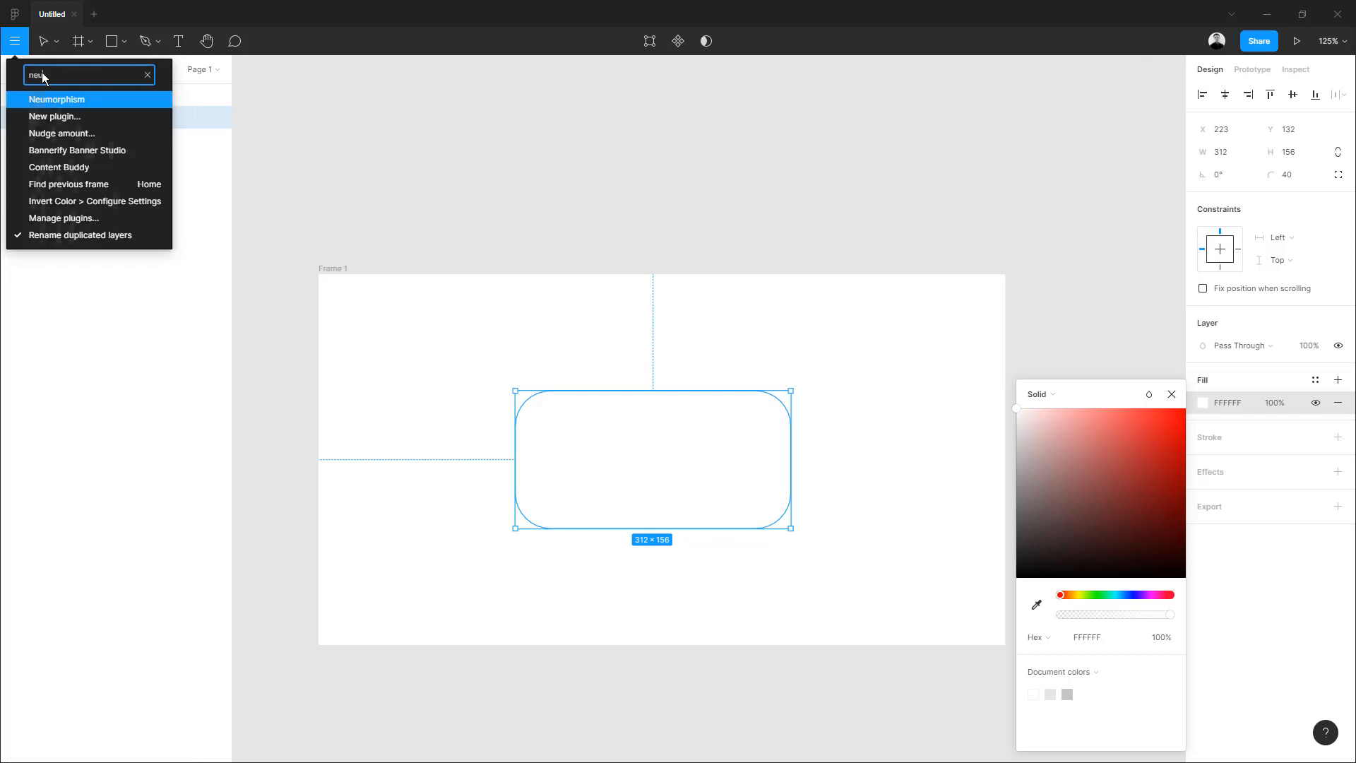
key(Return)
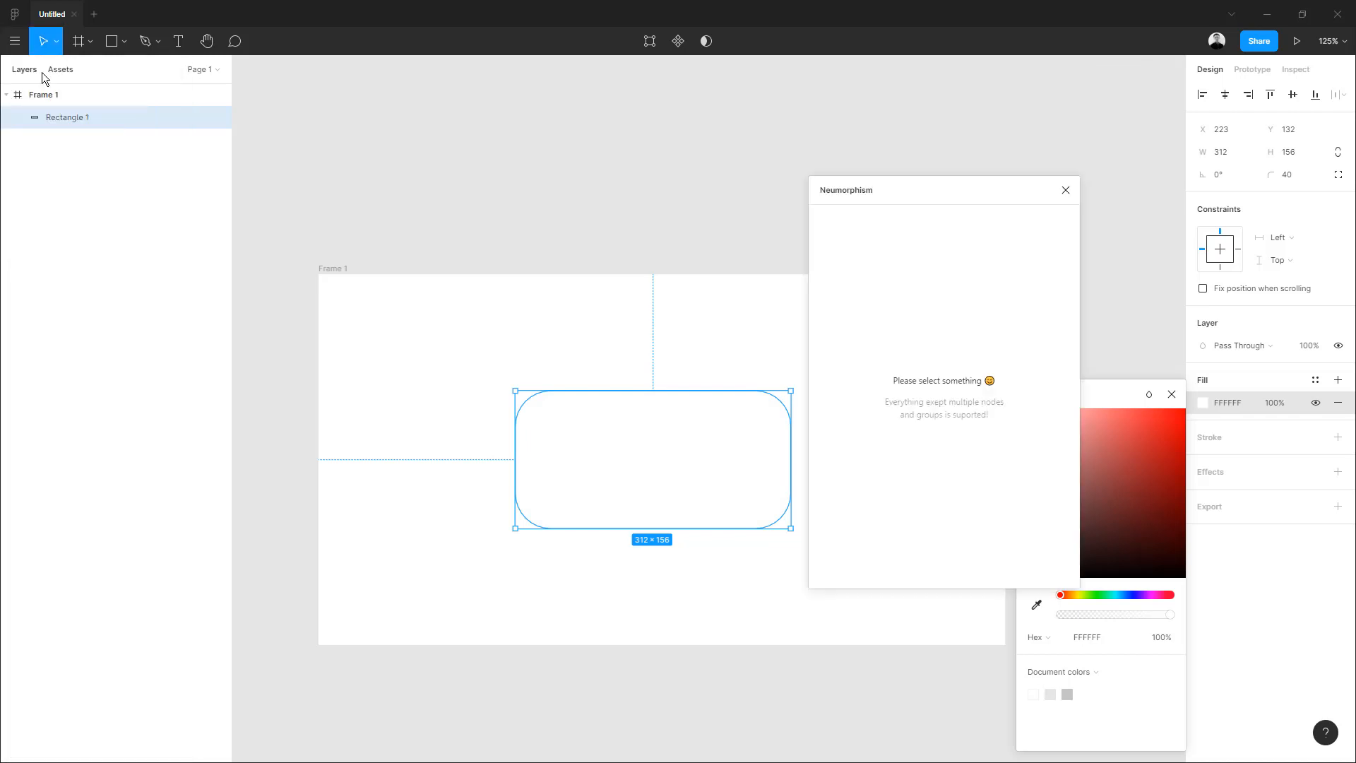
drag(612, 390, 508, 361)
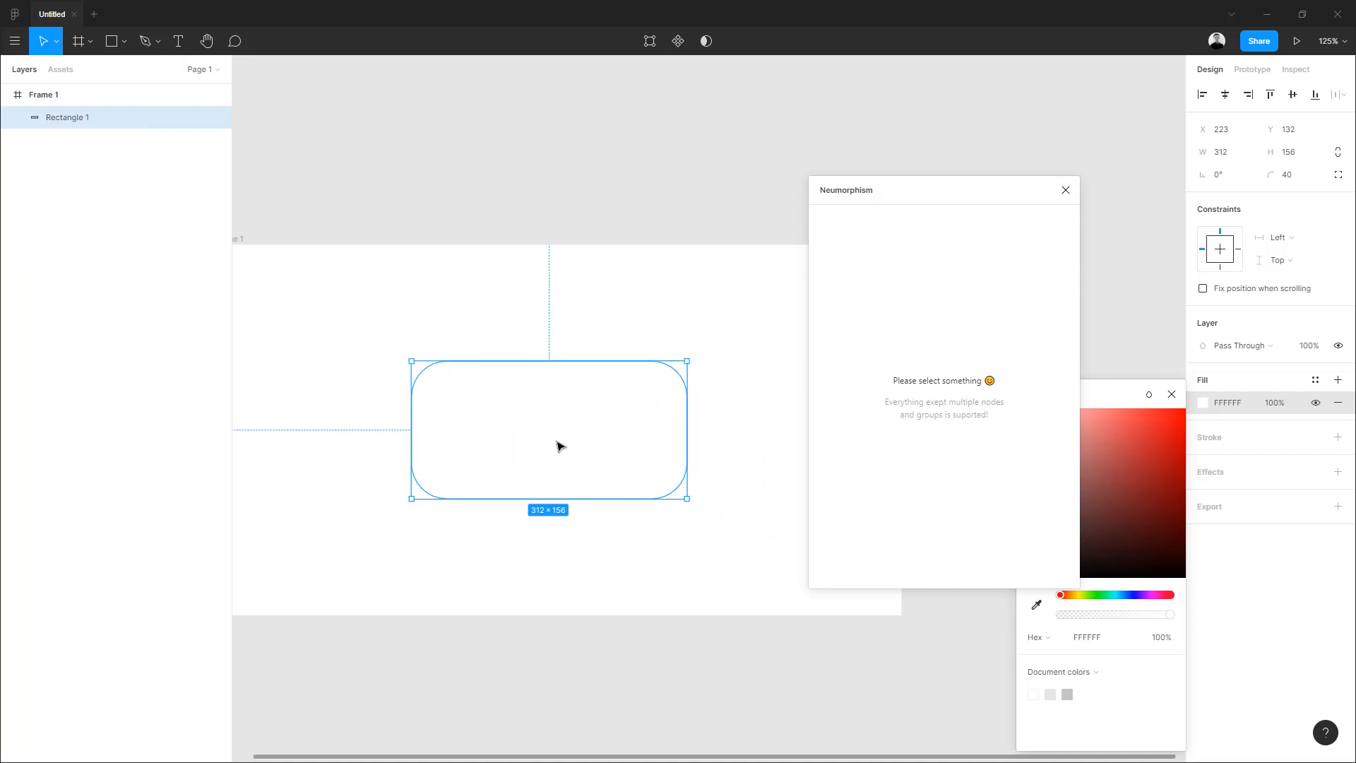
click(508, 397)
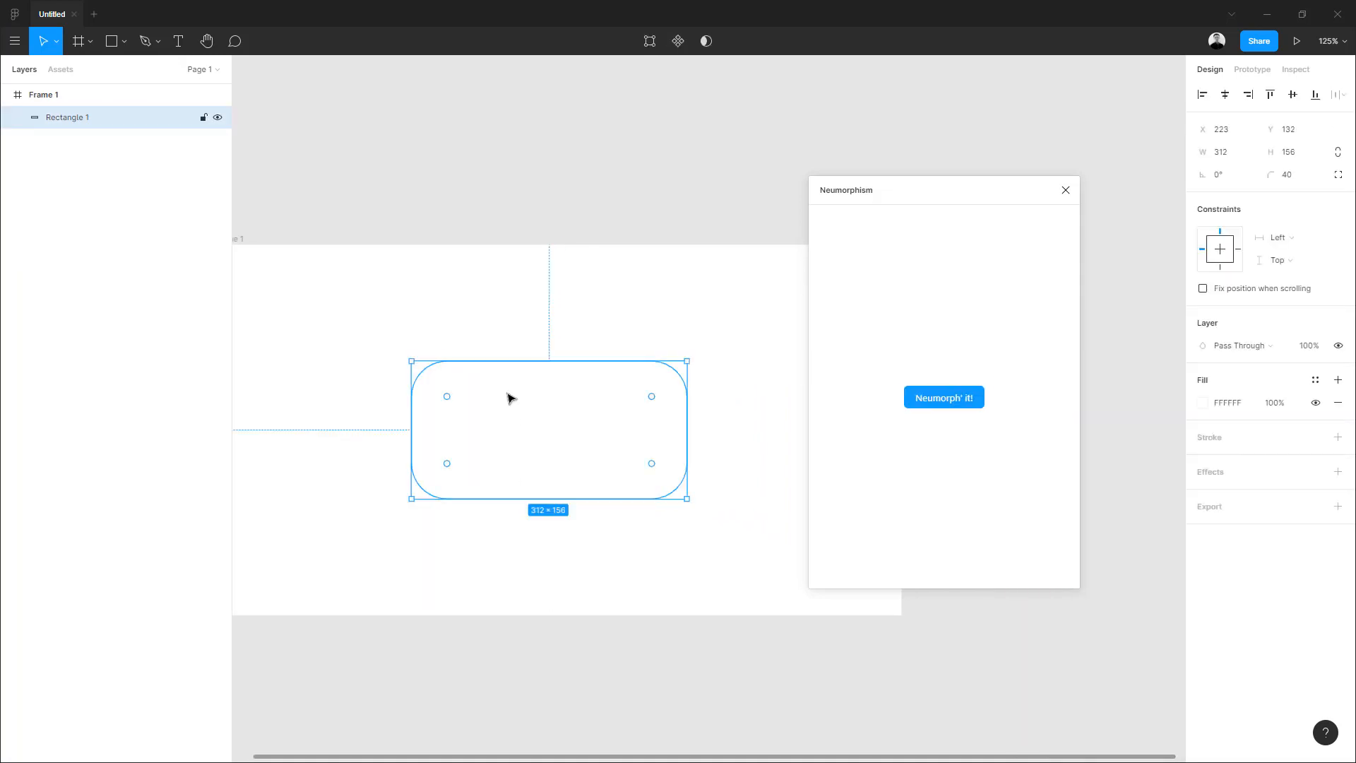
click(963, 399)
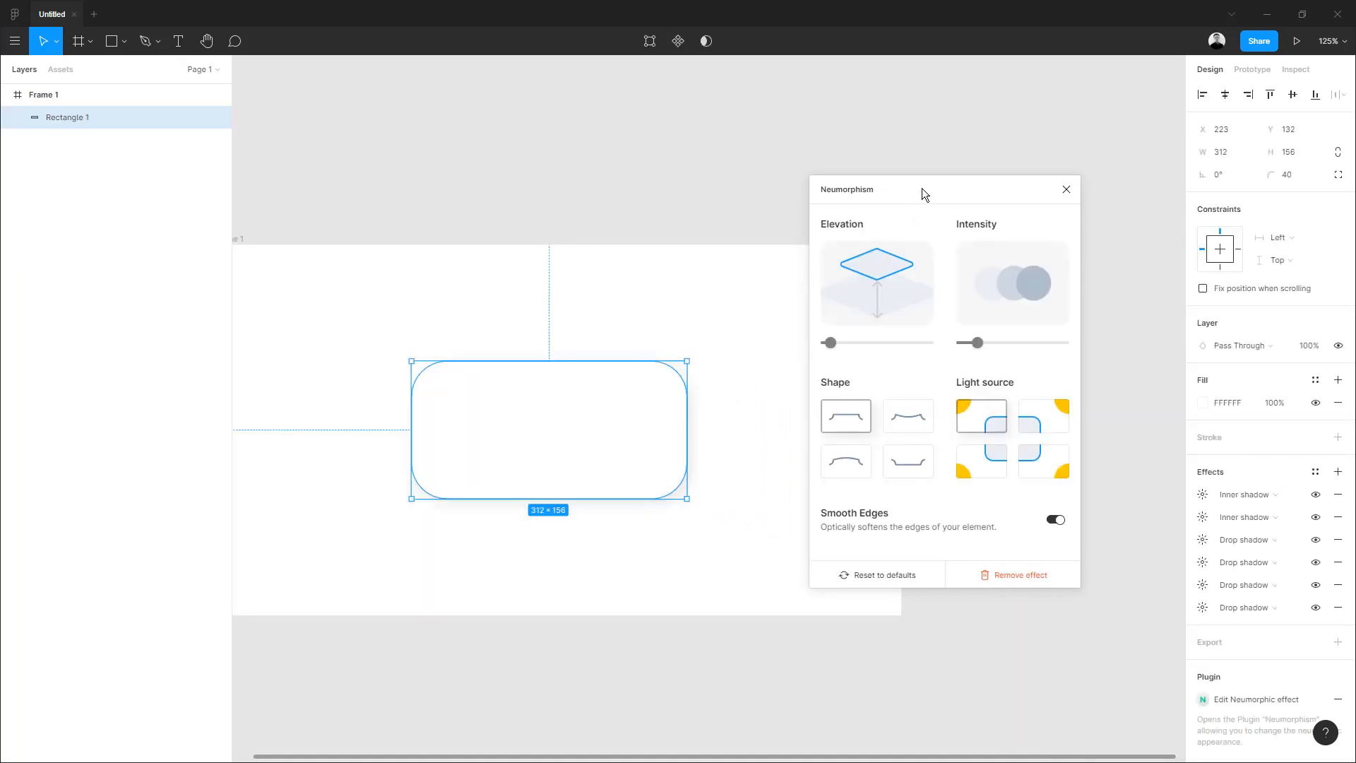
Set the neumorphic effect's shape to the concave option and raise its elevation slightly.
drag(922, 190, 967, 177)
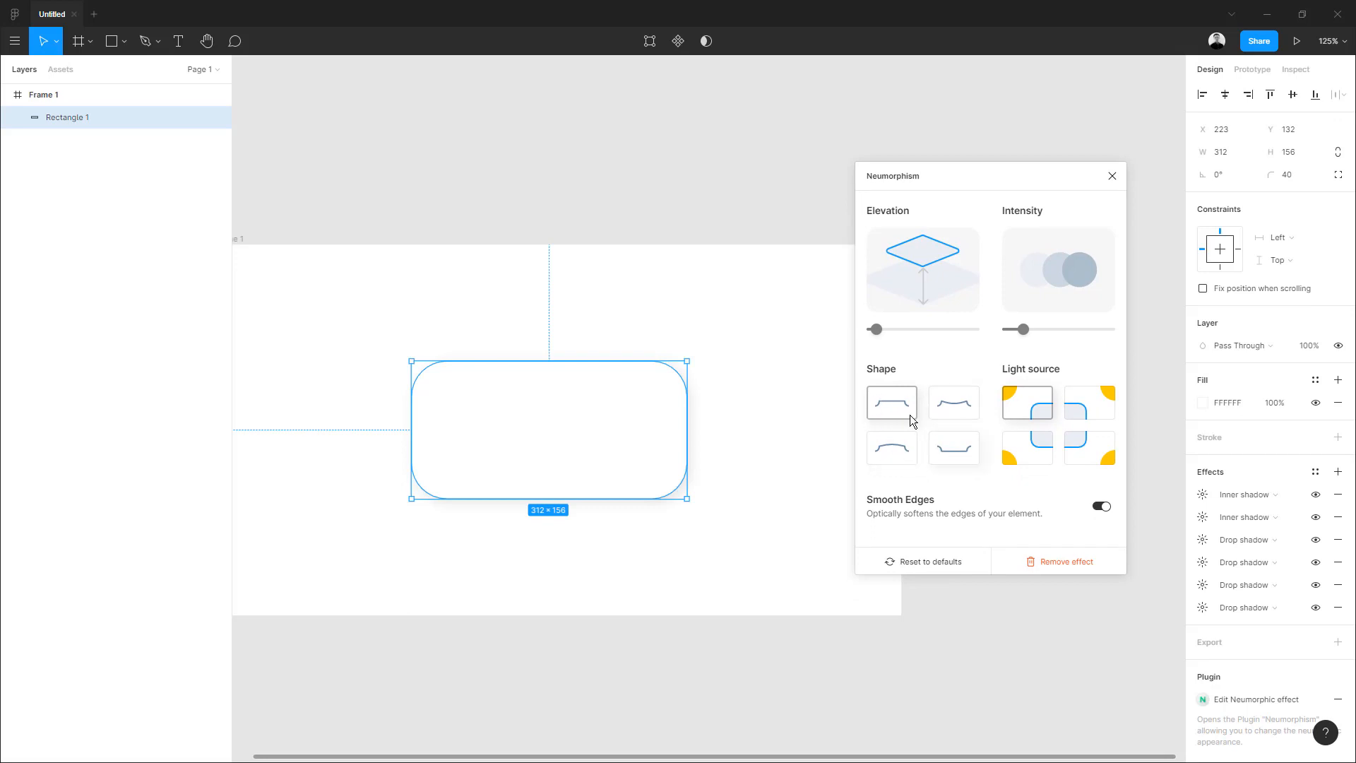
click(948, 410)
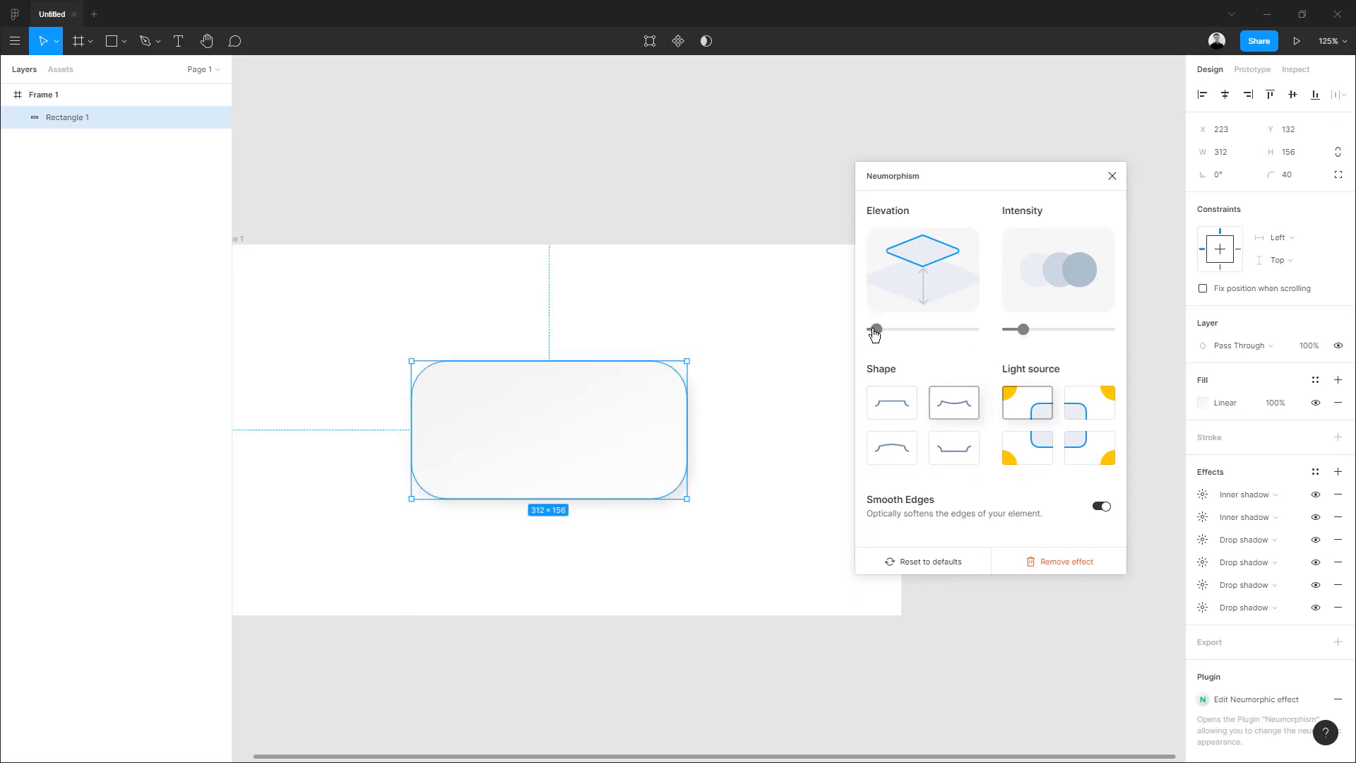
drag(876, 329, 883, 337)
drag(1024, 332, 1024, 332)
Try the top-right and bottom-left light sources for the neumorphic effect and return to the top-left one.
click(1086, 404)
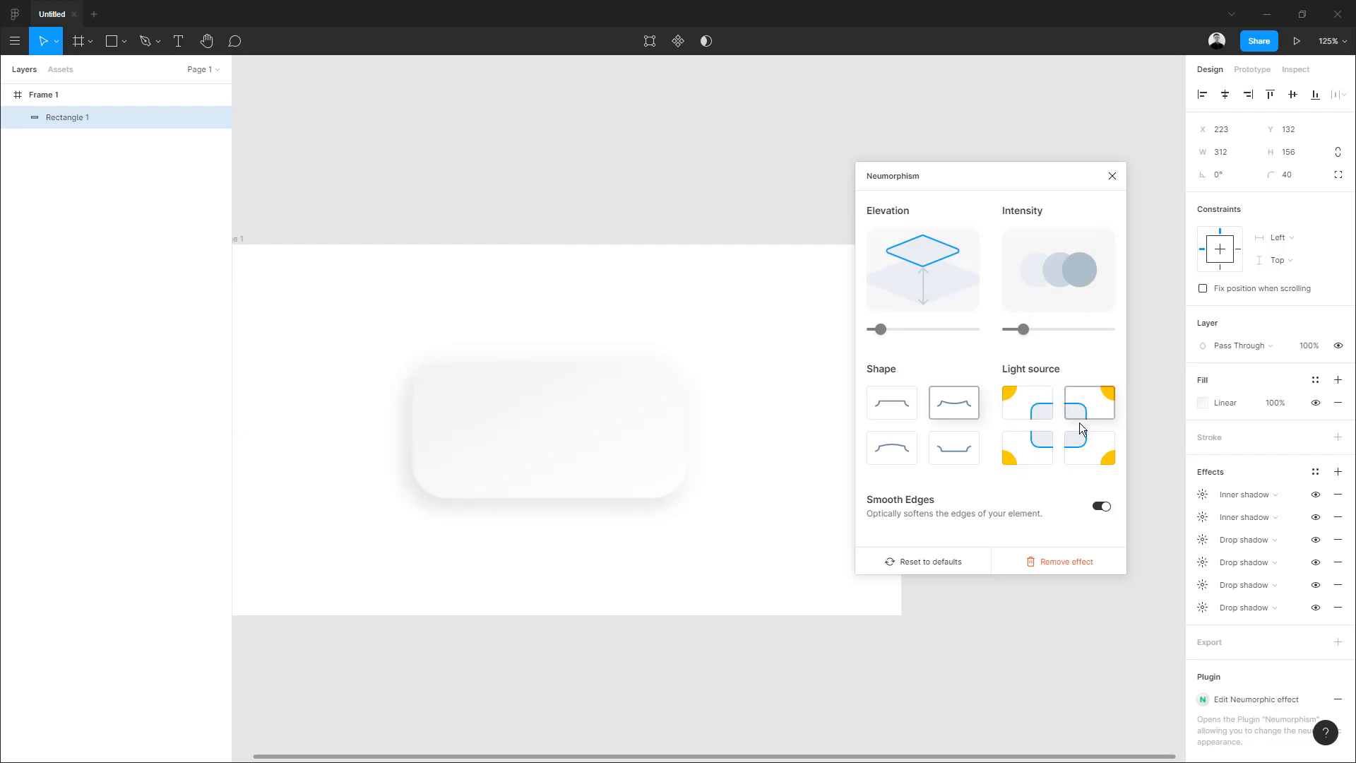
click(1045, 442)
click(1036, 405)
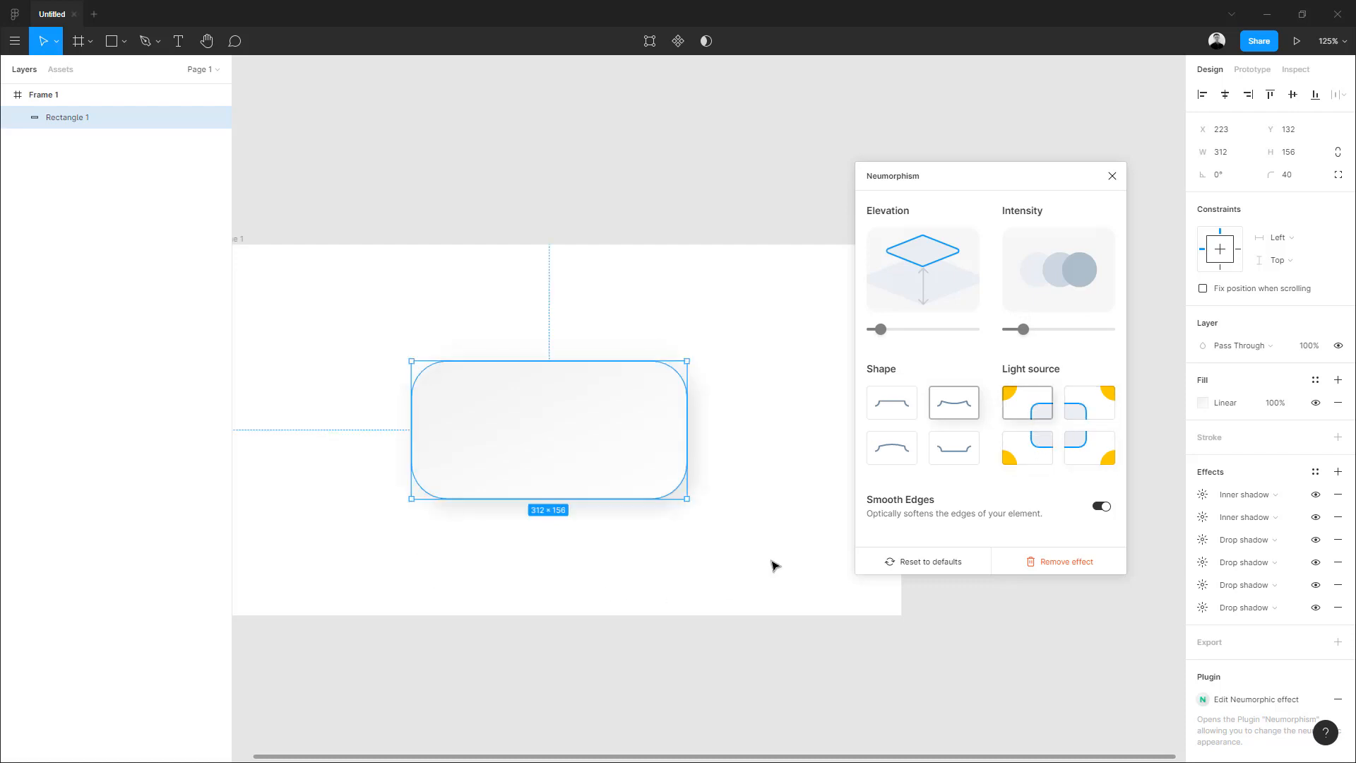
Deselect the rectangle and examine its neumorphic effect against the frame.
key(Escape)
drag(583, 612, 602, 646)
click(595, 646)
ctrl+scroll(598, 530, down, 1)
drag(596, 457, 476, 407)
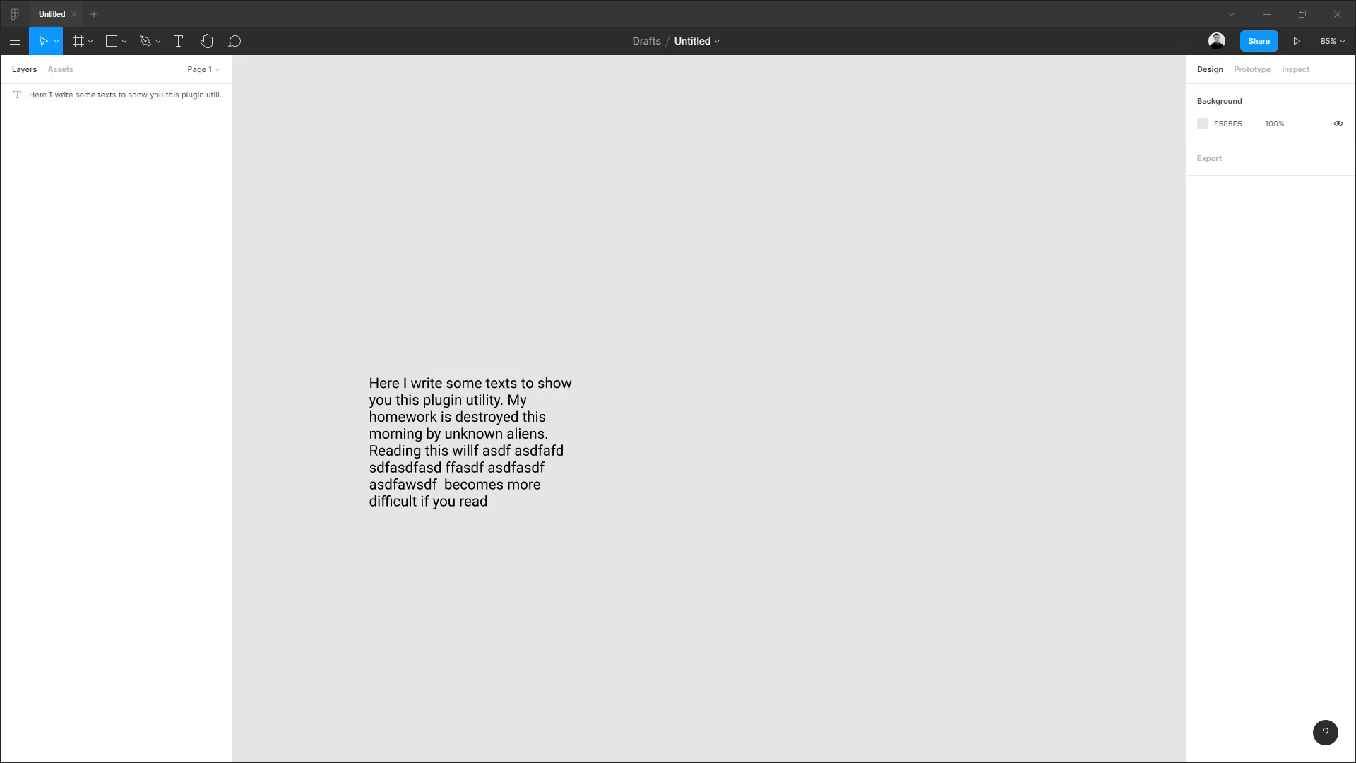
Analyse the readability of the text layer with the Hemingway plugin.
click(403, 410)
drag(396, 354, 441, 353)
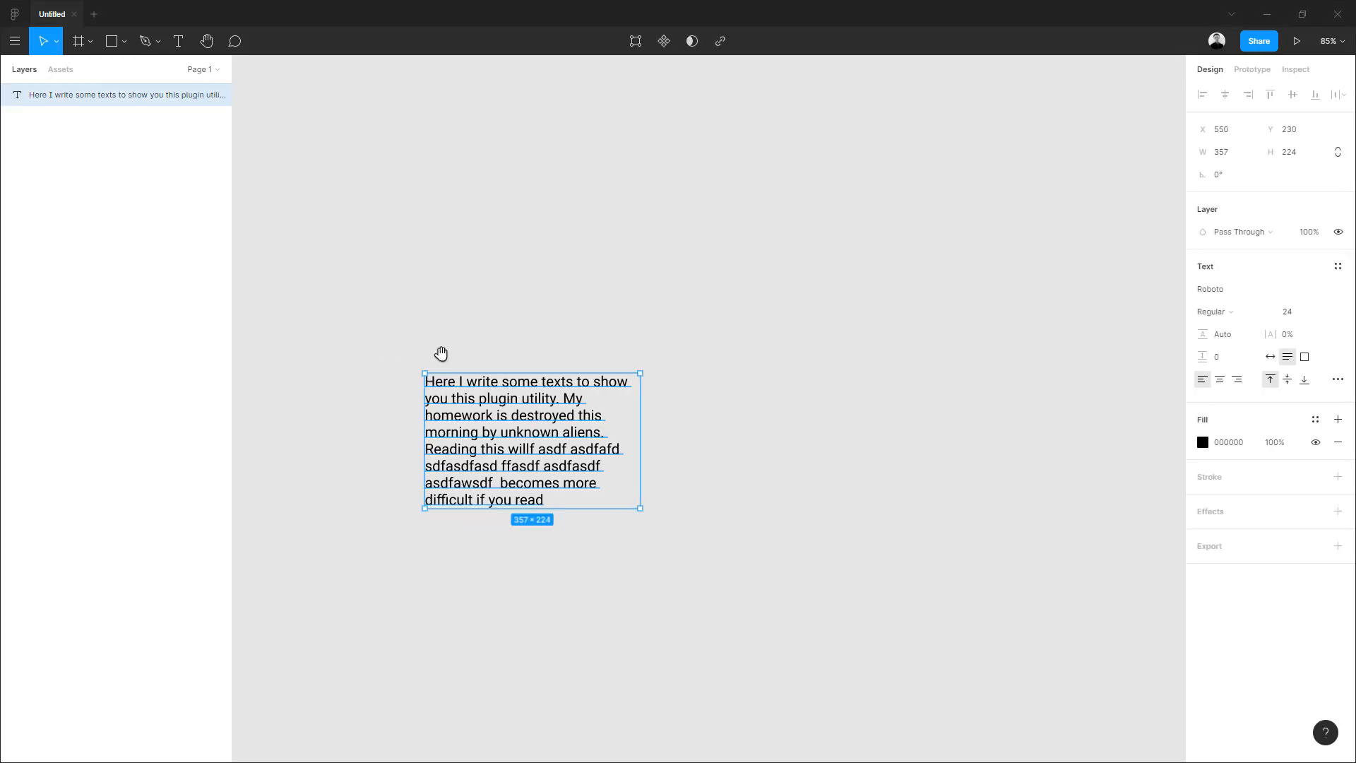
click(14, 41)
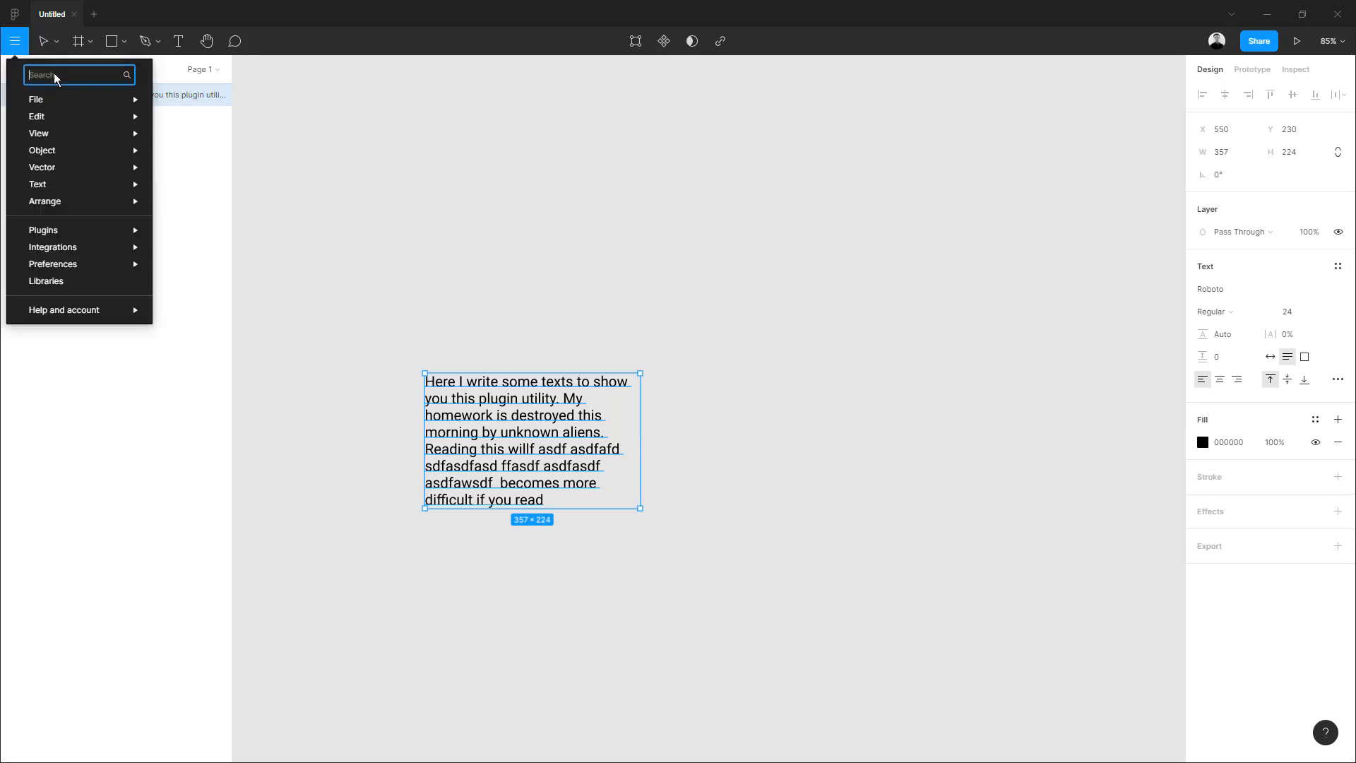
text(hemin)
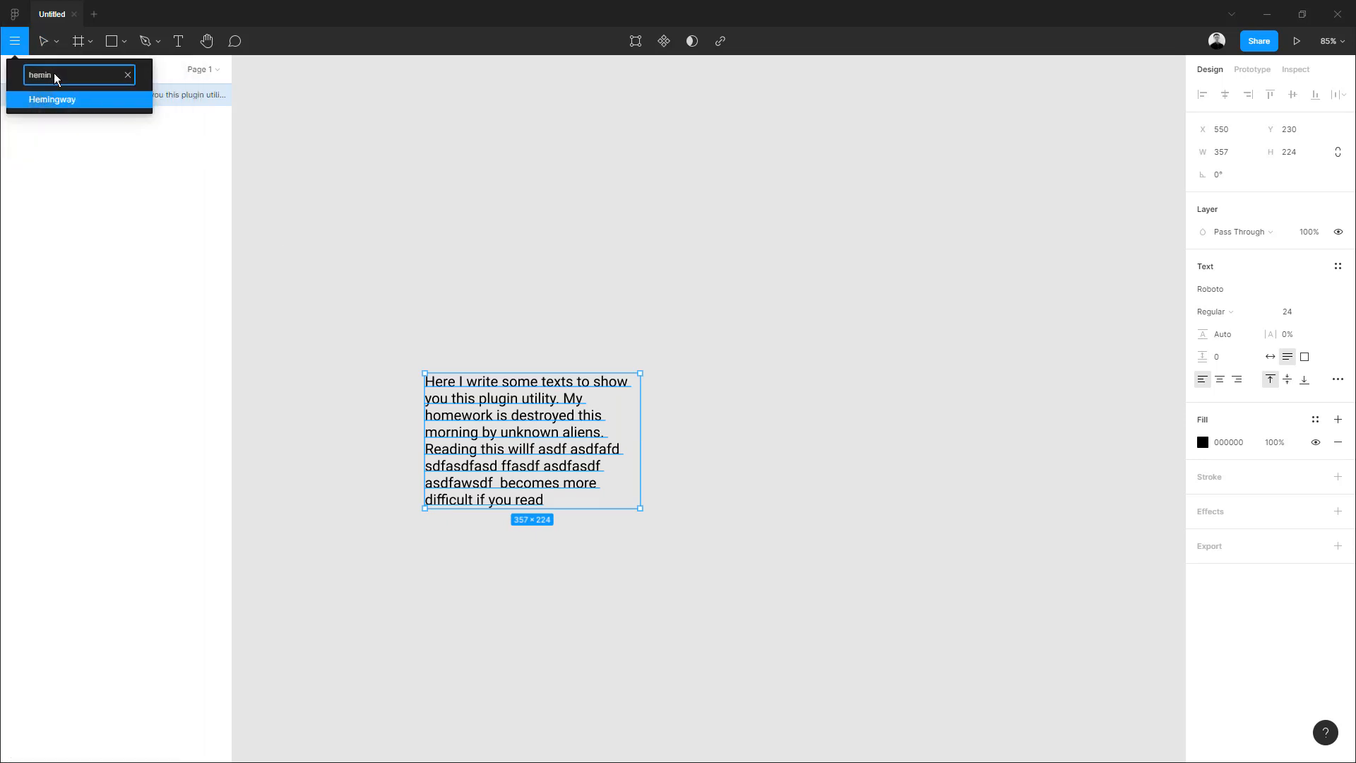
key(Return)
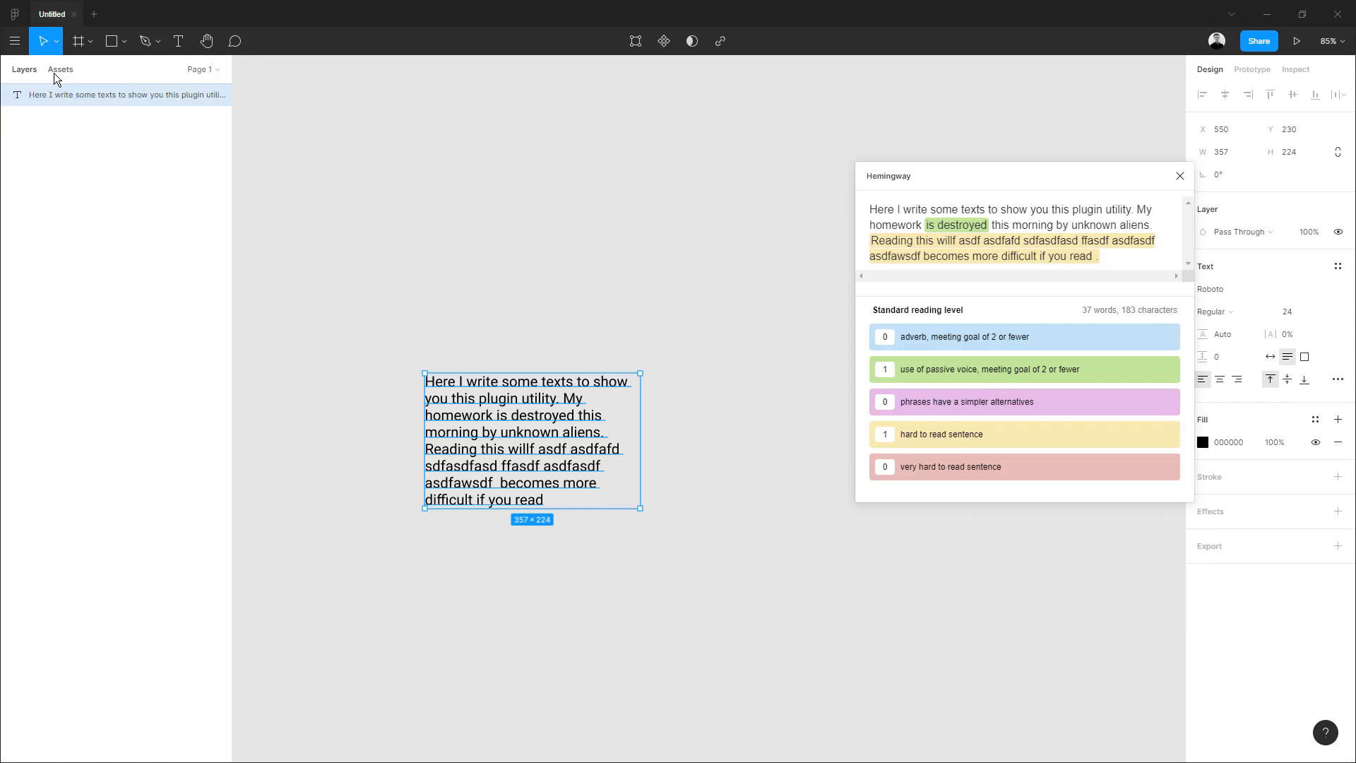
Mark the passage "willf asdf asdfafd sdfasdfasd ffasdf asdfasdf" in the Hemingway analysis and deselect the text layer.
drag(454, 273, 478, 208)
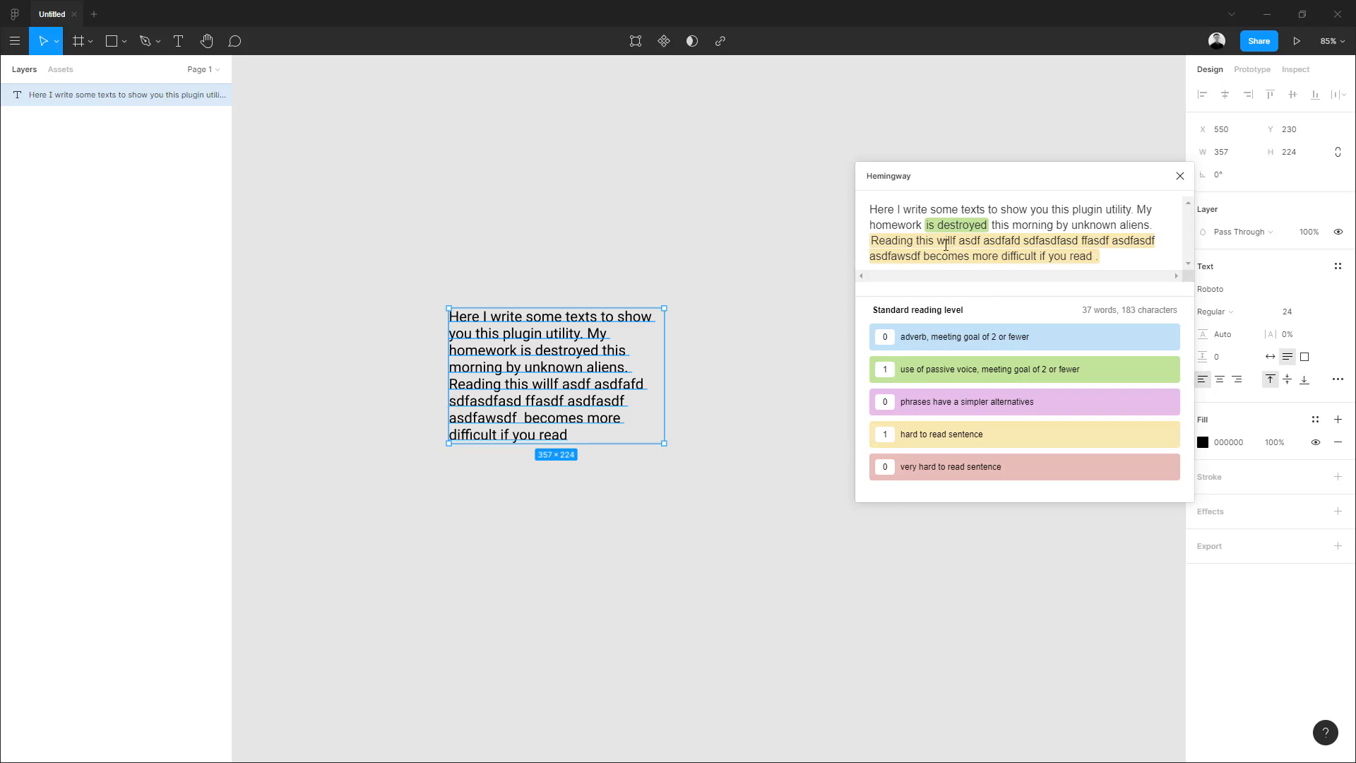
drag(938, 244, 1162, 246)
click(499, 520)
mouse_move(500, 521)
mouse_down()
mouse_move(490, 542)
mouse_move(495, 526)
mouse_up()
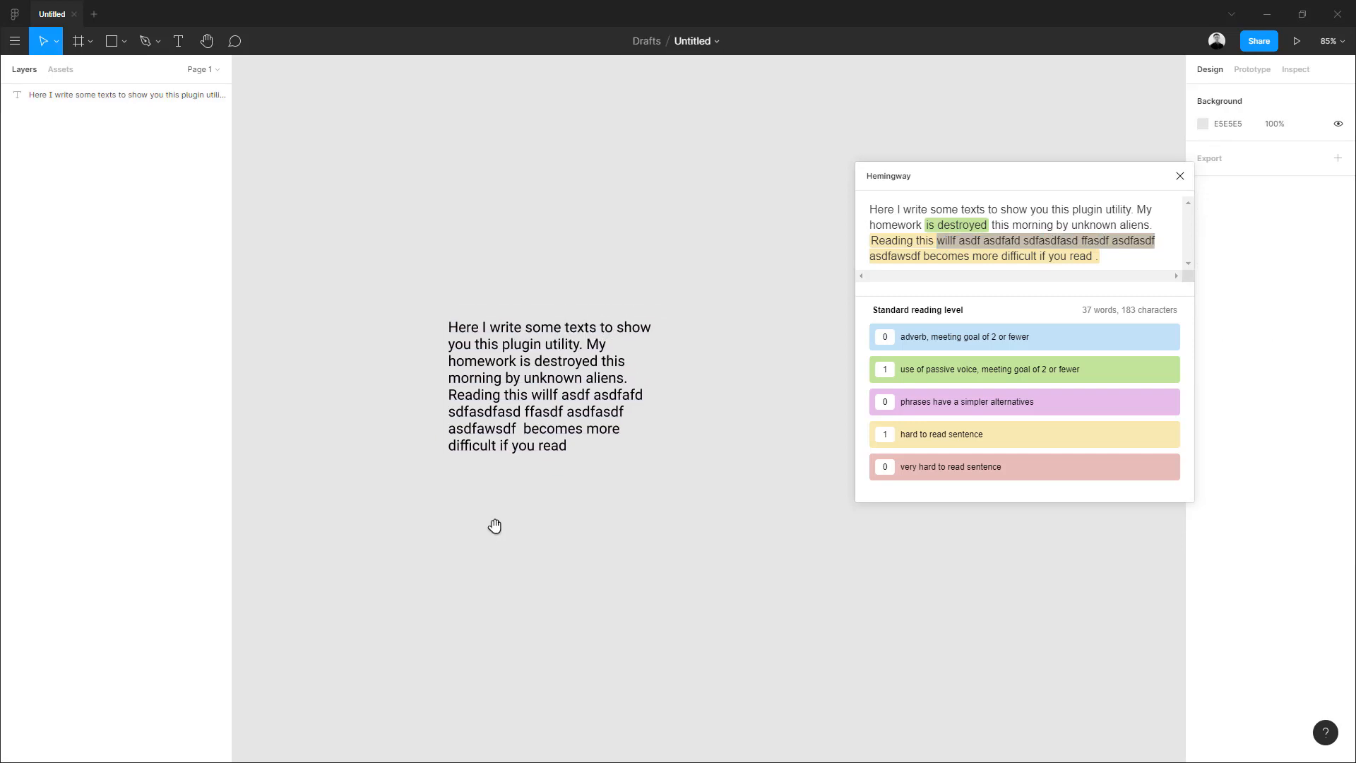